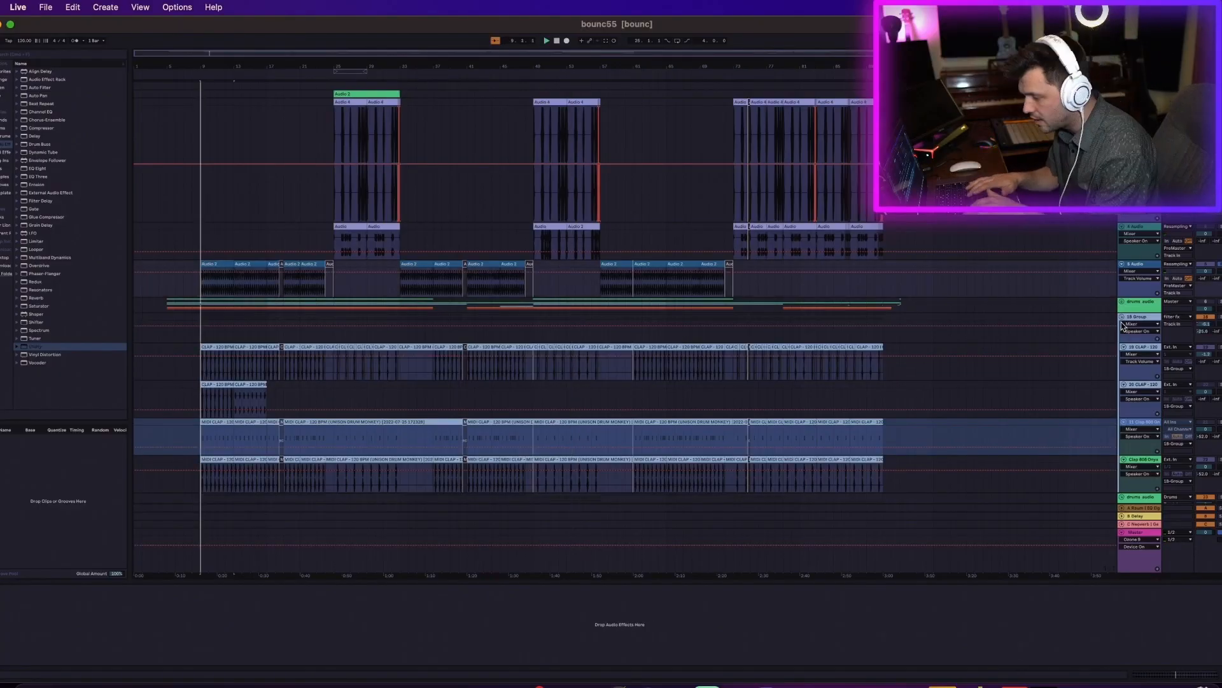
# Play the frozen Vital bass audio track from just before its first clip.
pyautogui.scroll(-3, 1125, 412)
pyautogui.scroll(-15, 1126, 412)
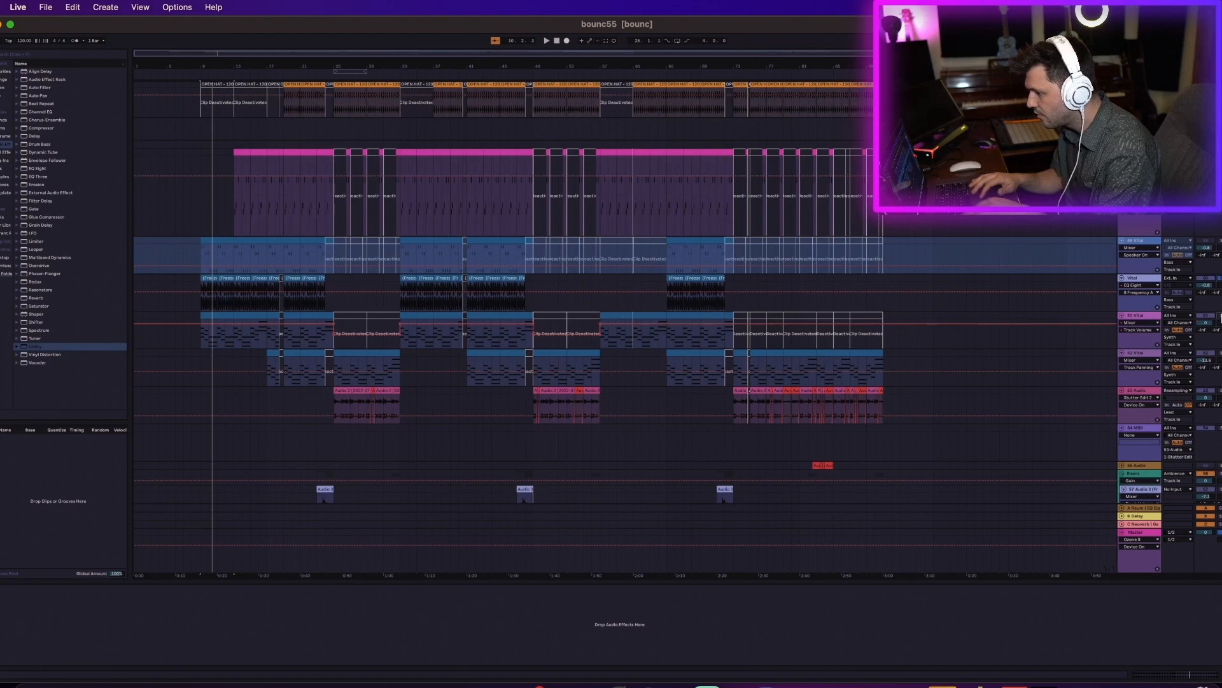
pyautogui.click(202, 305)
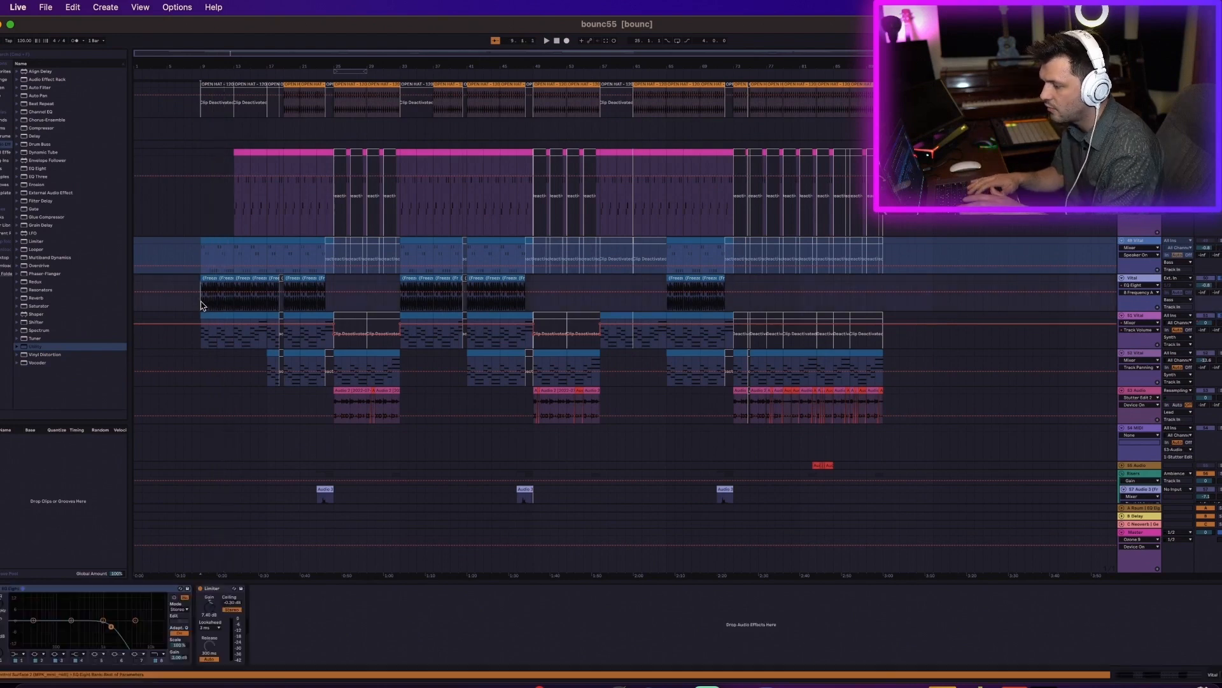
pyautogui.click(191, 303)
pyautogui.press('space')
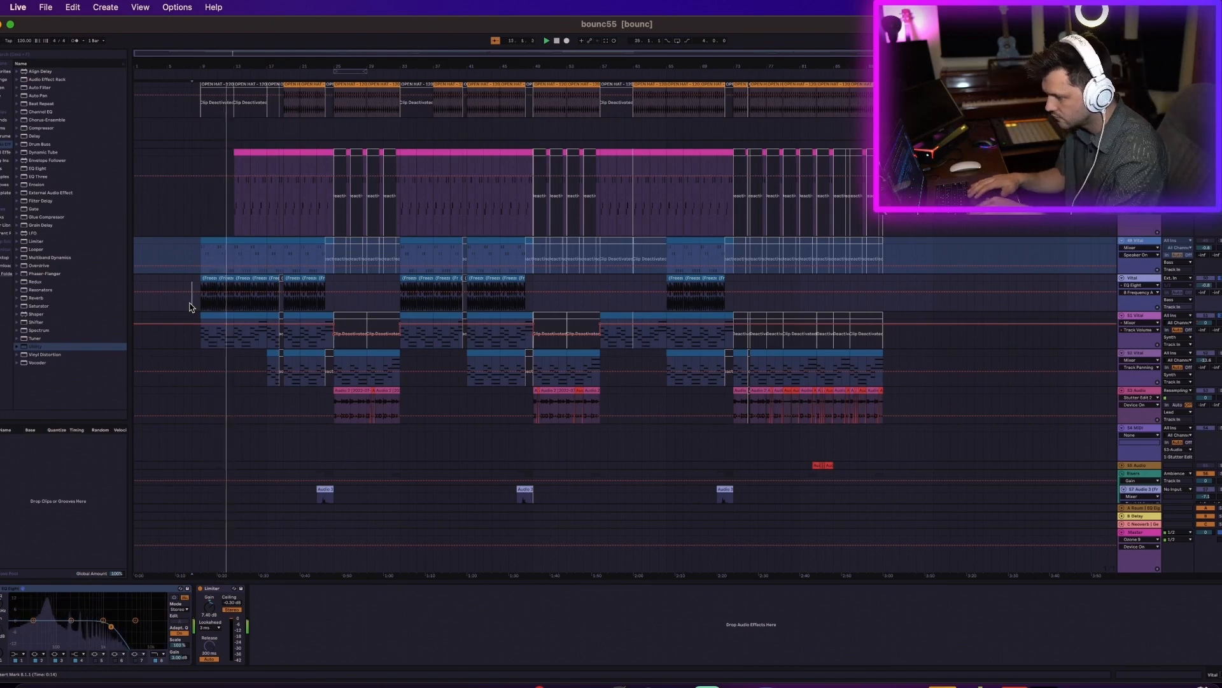
# Audition the frozen Vital audio track and bring its EQ Eight into view for inspection.
pyautogui.click(1218, 280)
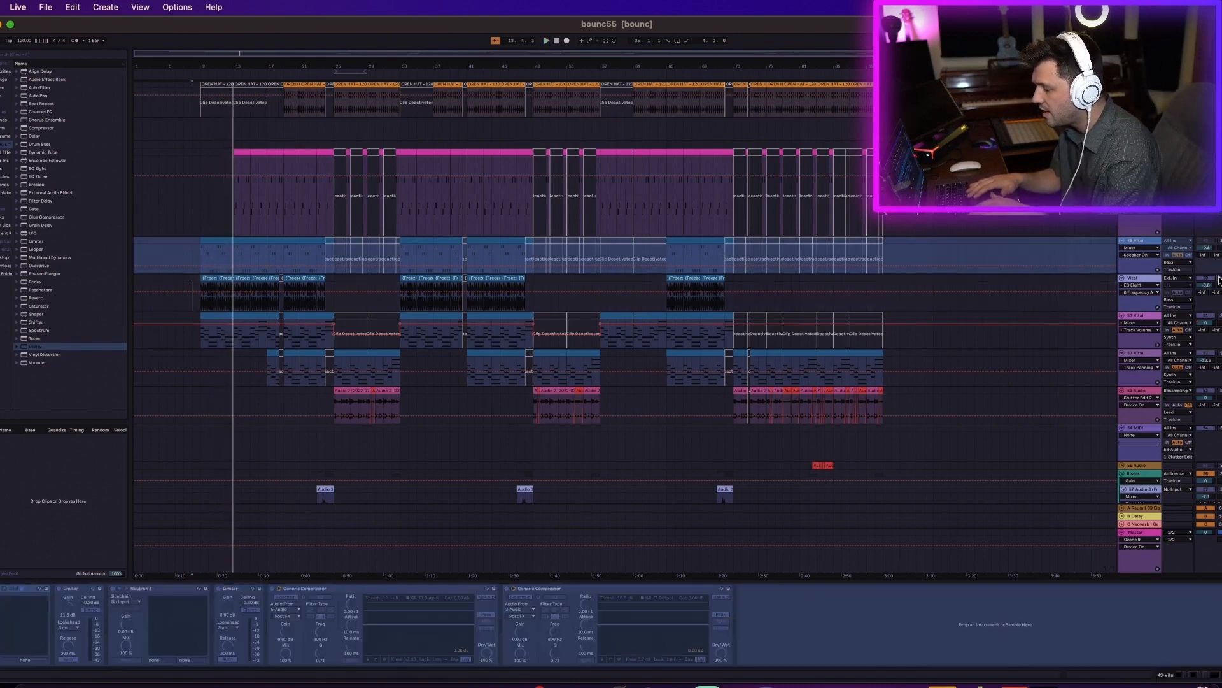
pyautogui.click(1136, 280)
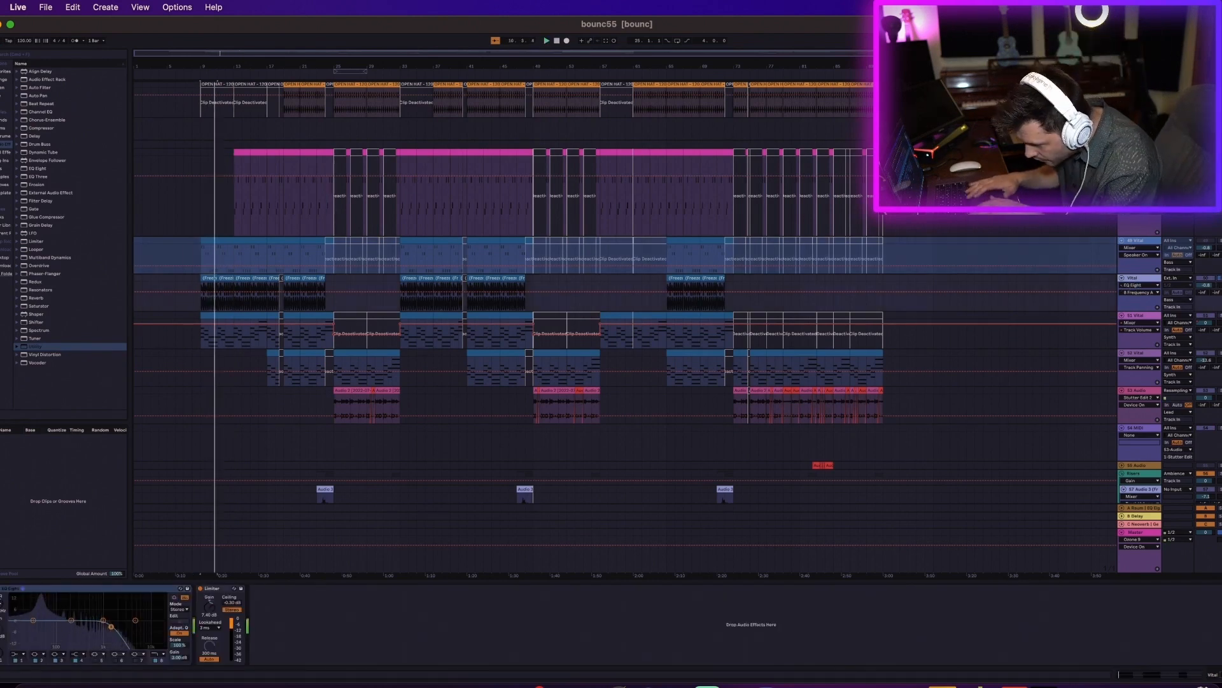
pyautogui.click(26, 590)
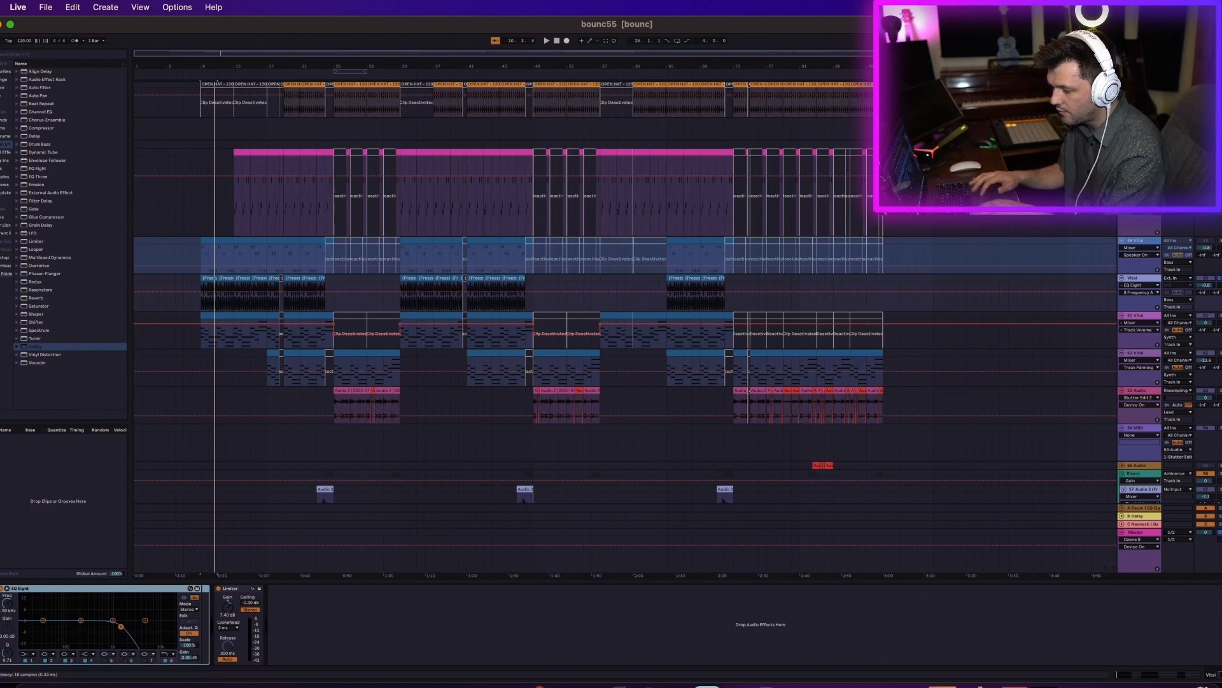
pyautogui.press('space')
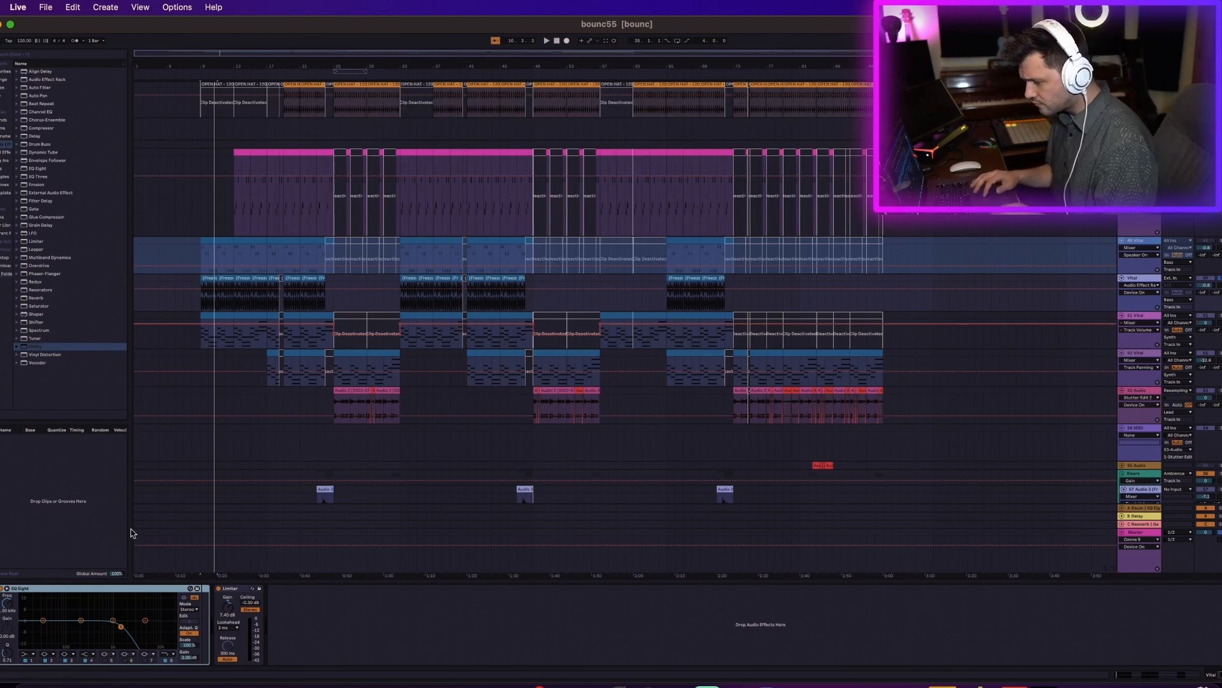
# Unfreeze the 49-Vital MIDI track.
pyautogui.moveTo(205, 61); pyautogui.dragTo(205, 166)
pyautogui.hscroll(1, 368, 309)
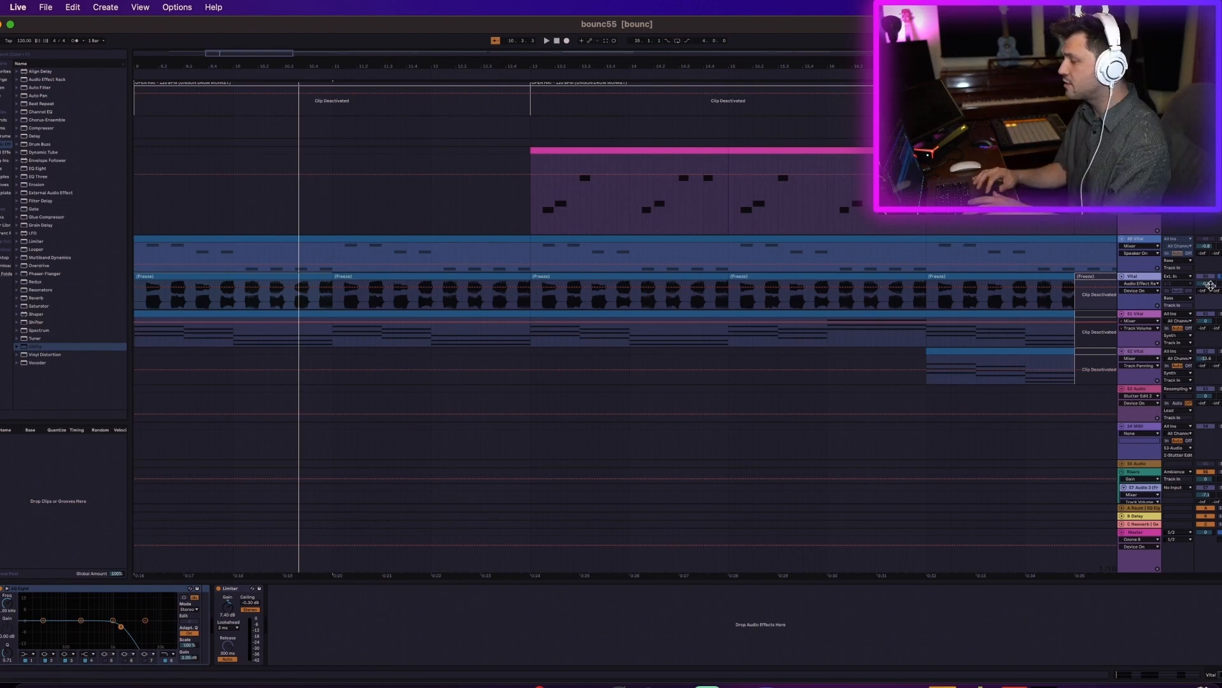
pyautogui.rightClick(1150, 239)
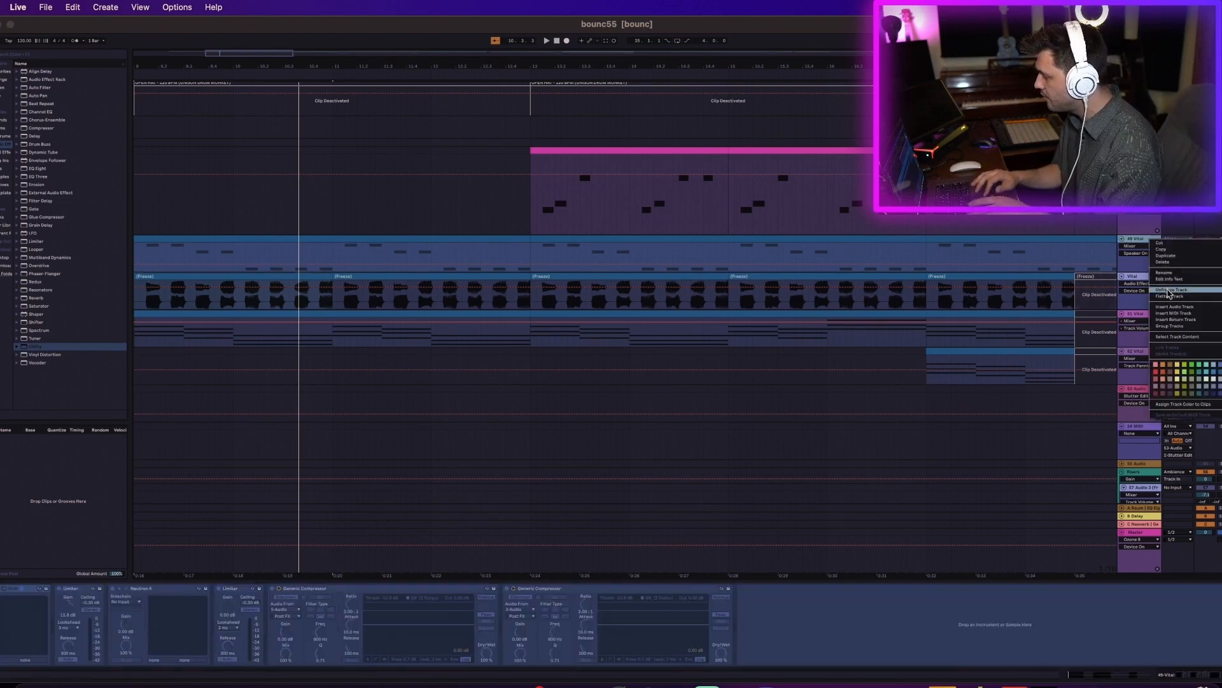
pyautogui.click(1171, 291)
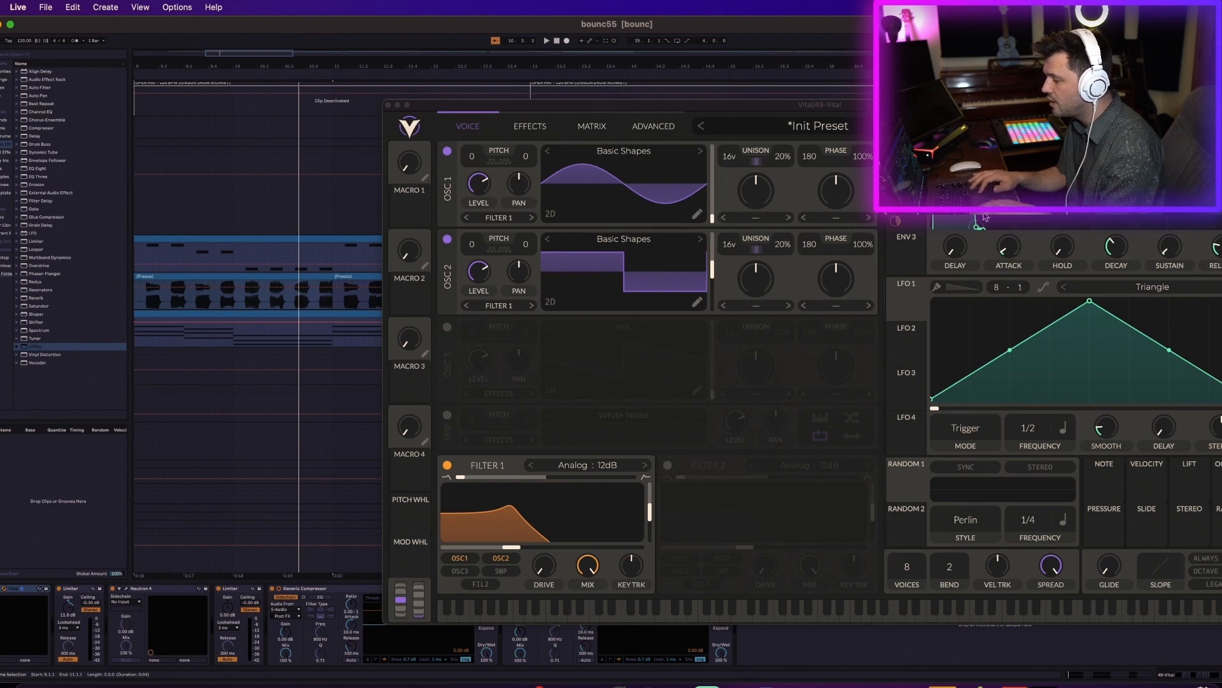
# Play the first 49-Vital bass clip with its Vital synth window moved clear of the clips.
pyautogui.click(245, 240)
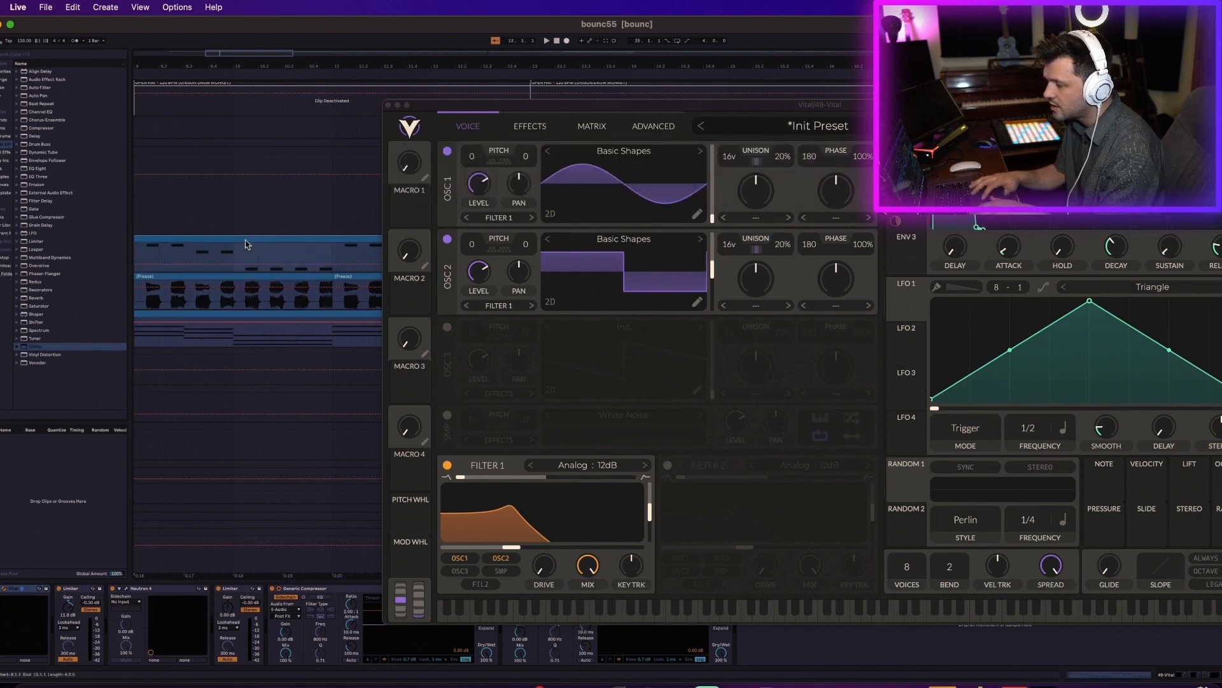
pyautogui.press('space')
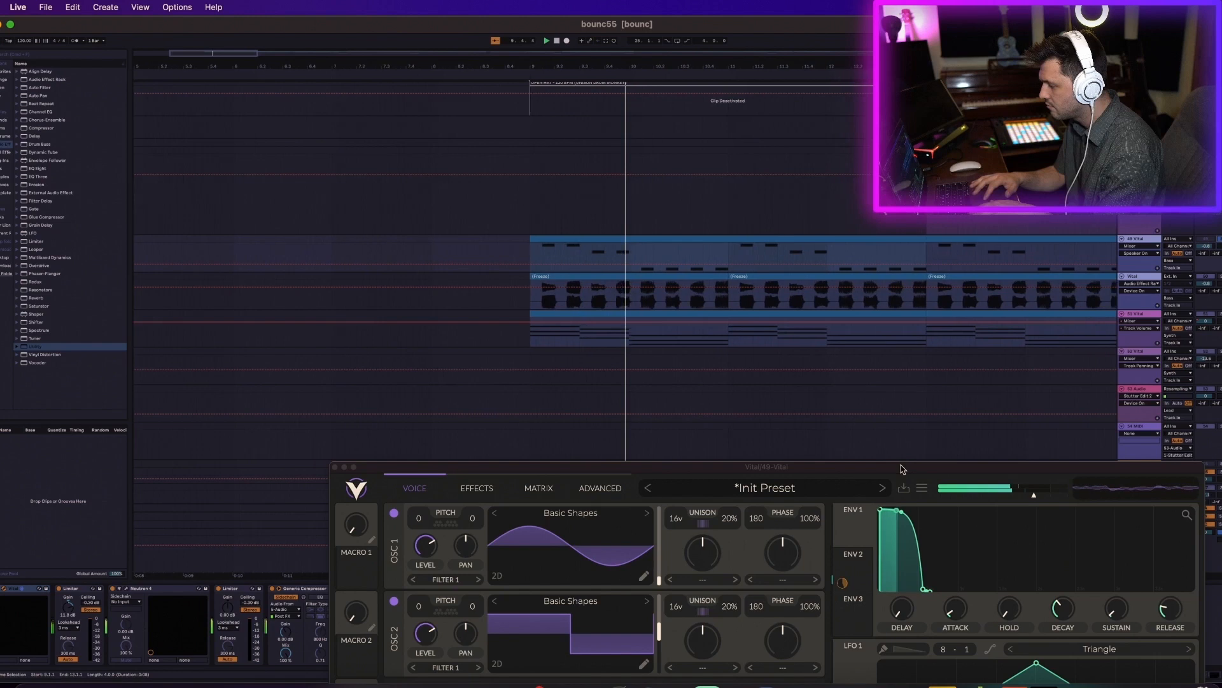
pyautogui.moveTo(903, 467); pyautogui.dragTo(910, 366)
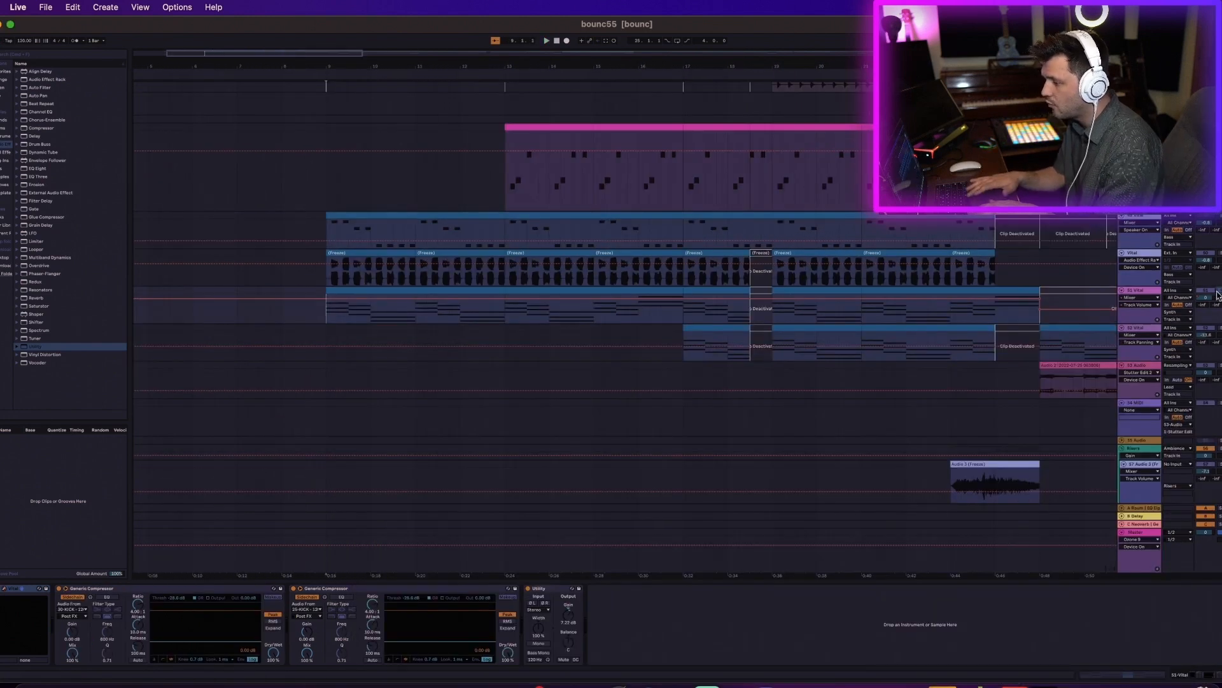
# Play the 51-Vital track, inspect its Vital synth patch, and close the plug-in window.
pyautogui.press('space')
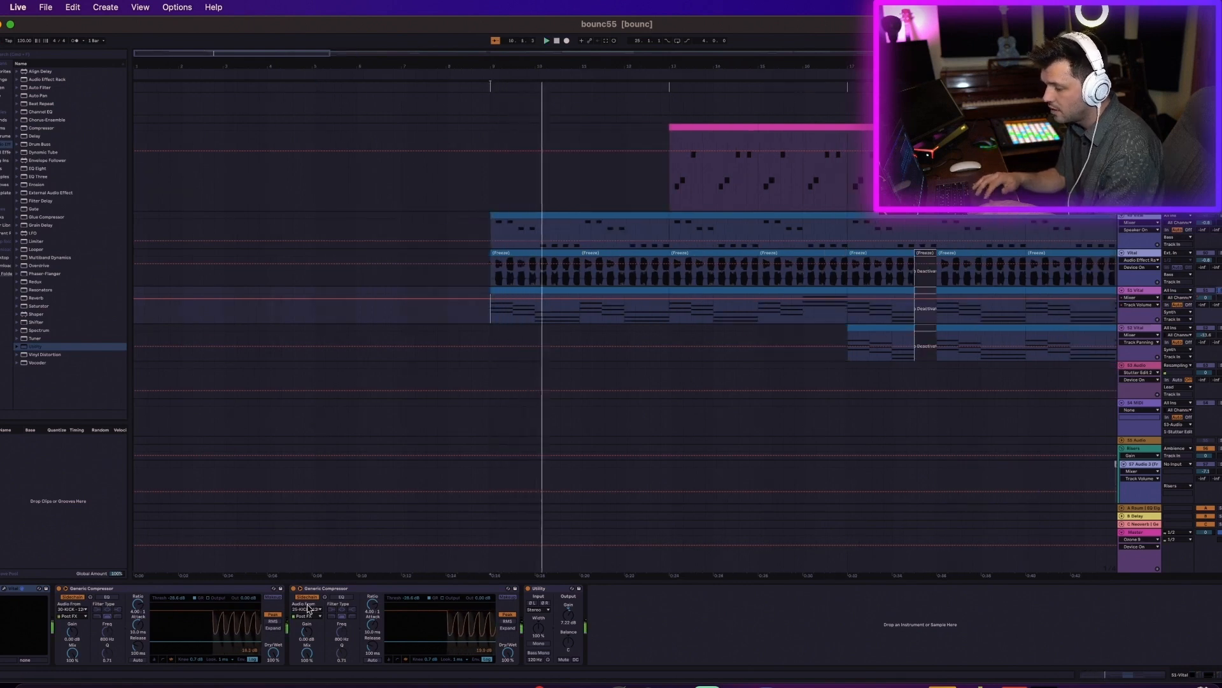
pyautogui.click(5, 592)
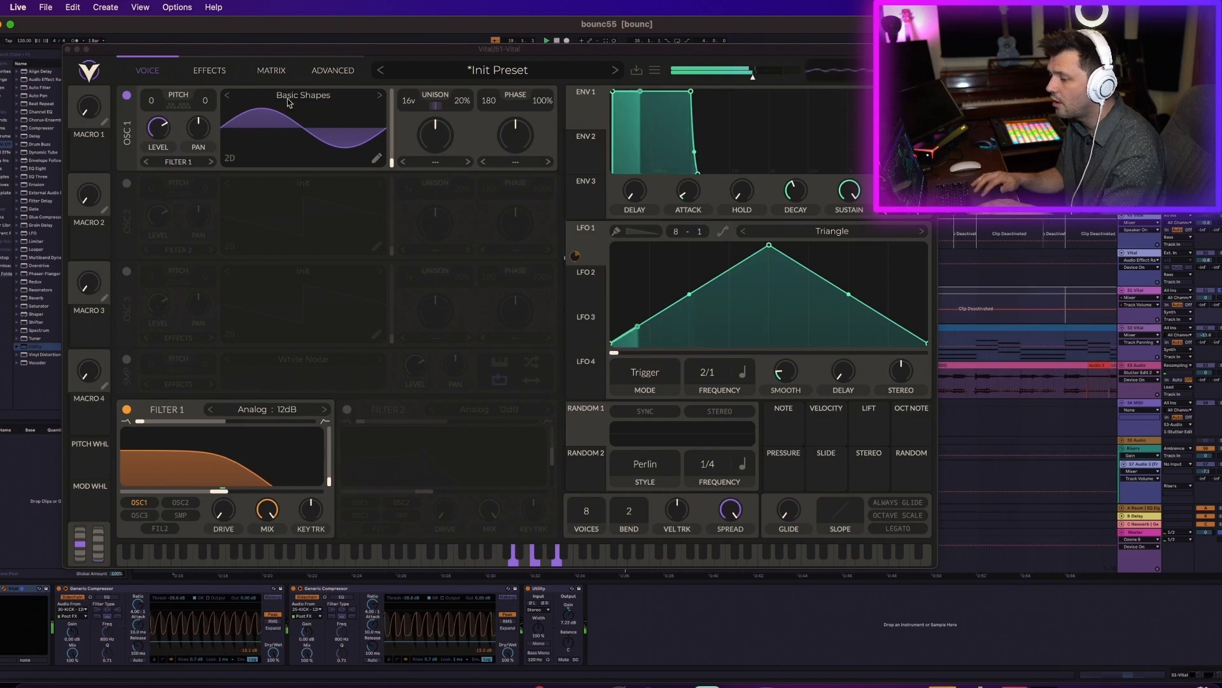
pyautogui.click(66, 49)
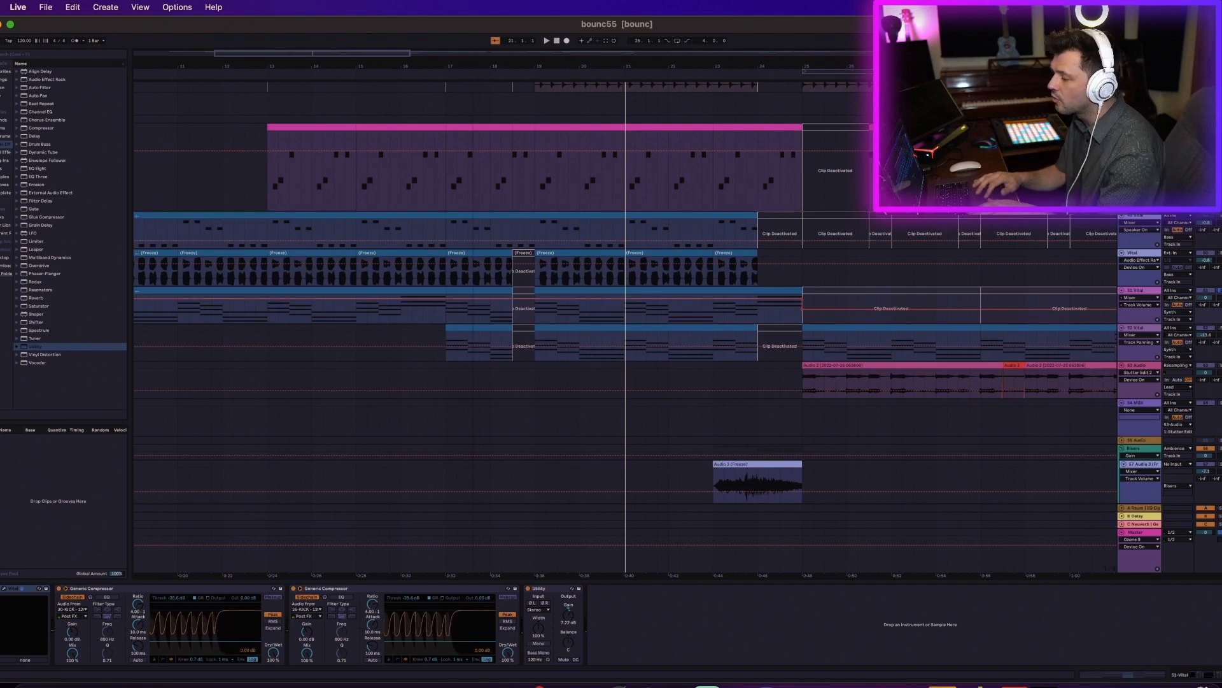
# Select the first vox chop clip at bar 13 and play the track from there.
pyautogui.moveTo(268, 72); pyautogui.dragTo(268, 66)
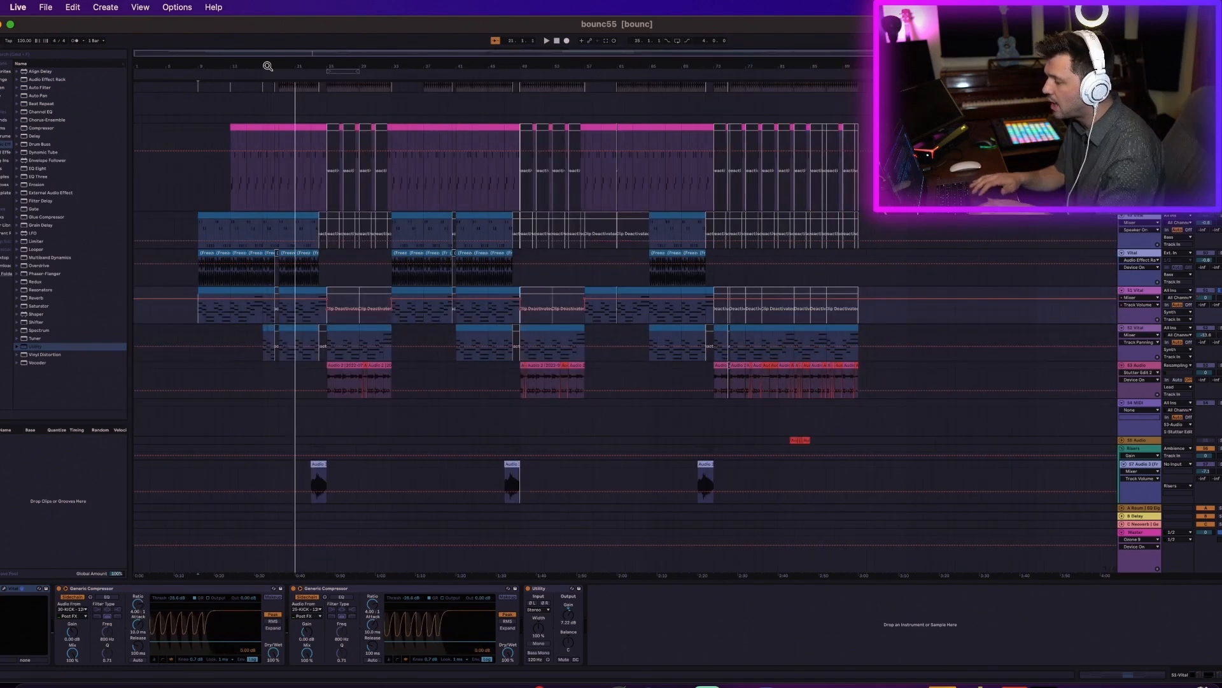
pyautogui.click(237, 126)
pyautogui.moveTo(239, 65); pyautogui.dragTo(240, 66)
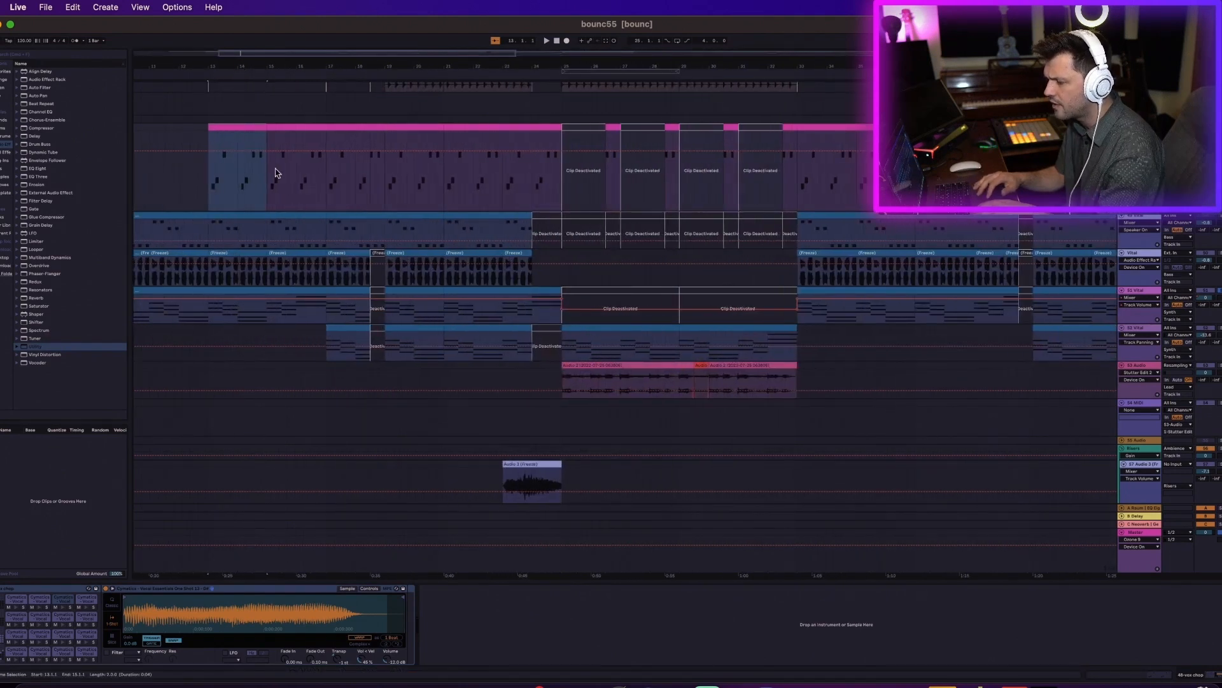
pyautogui.hscroll(-5, 275, 173)
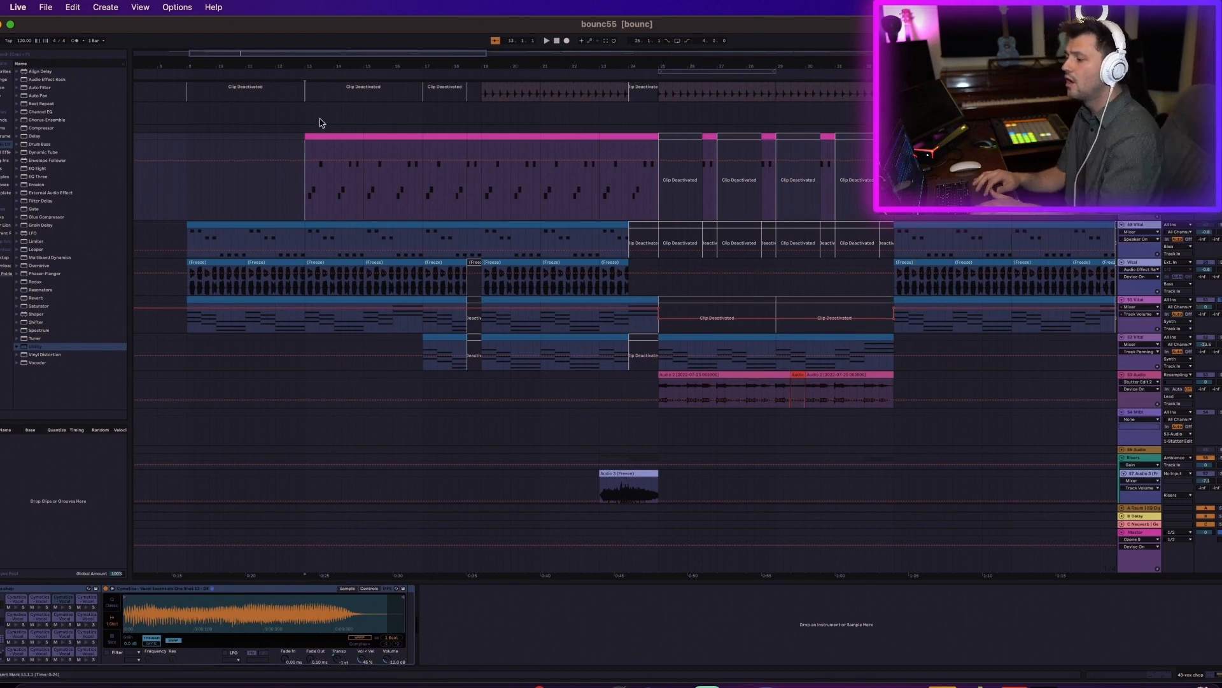
pyautogui.click(329, 134)
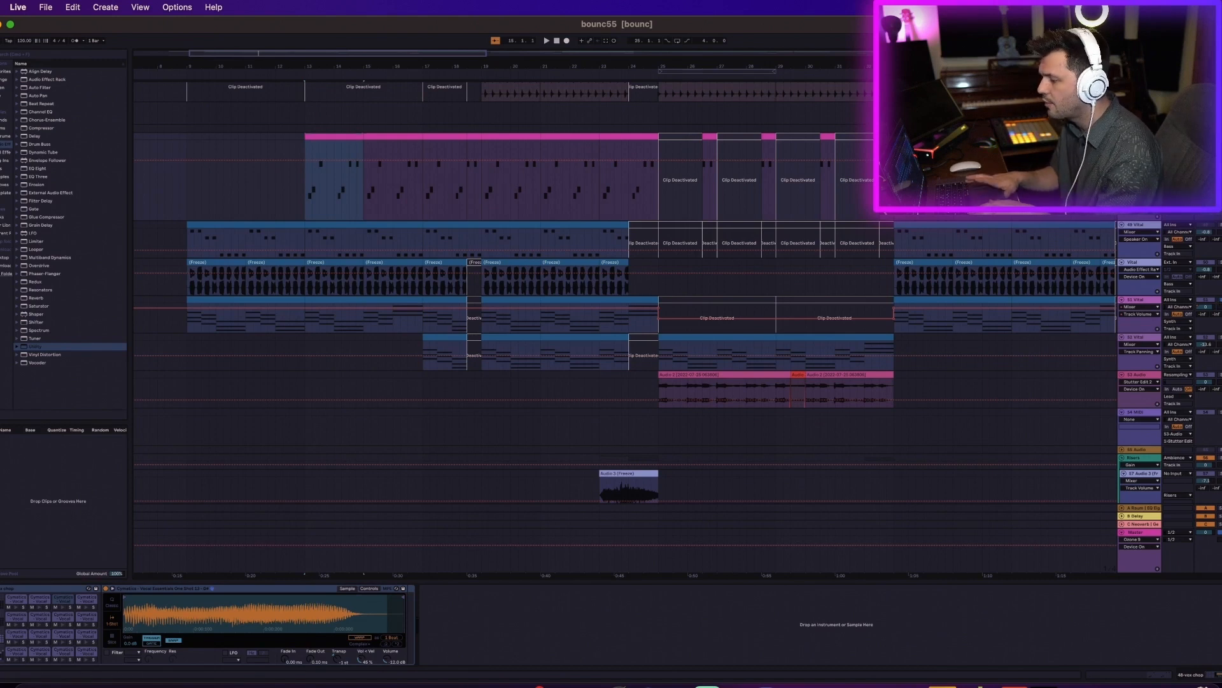
pyautogui.press('space')
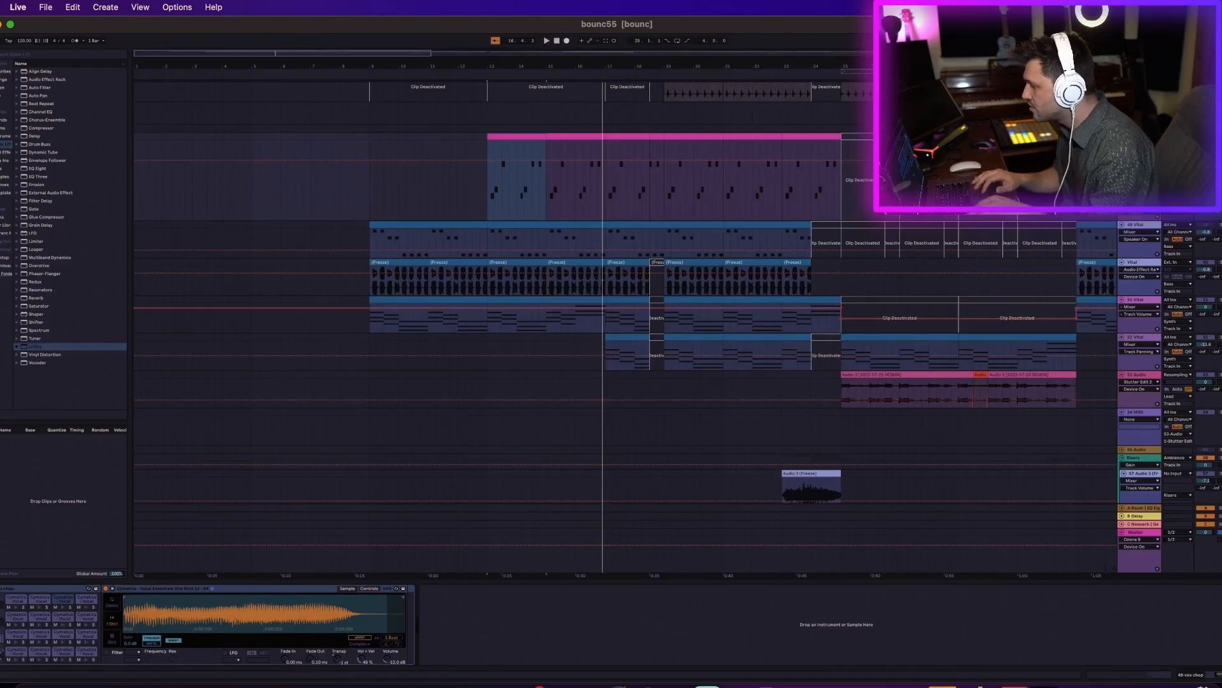
pyautogui.press('space')
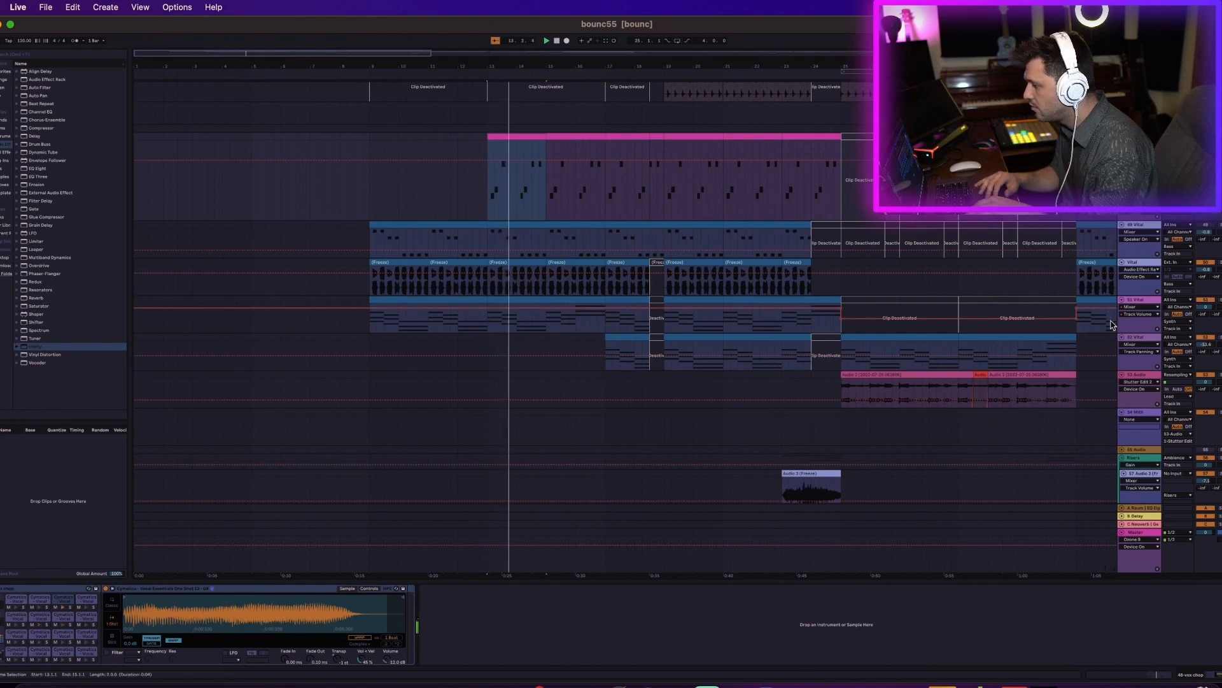
# Play the arrangement from bar 13 with the clap and kick tracks in view.
pyautogui.scroll(2, 1111, 325)
pyautogui.scroll(5, 1111, 325)
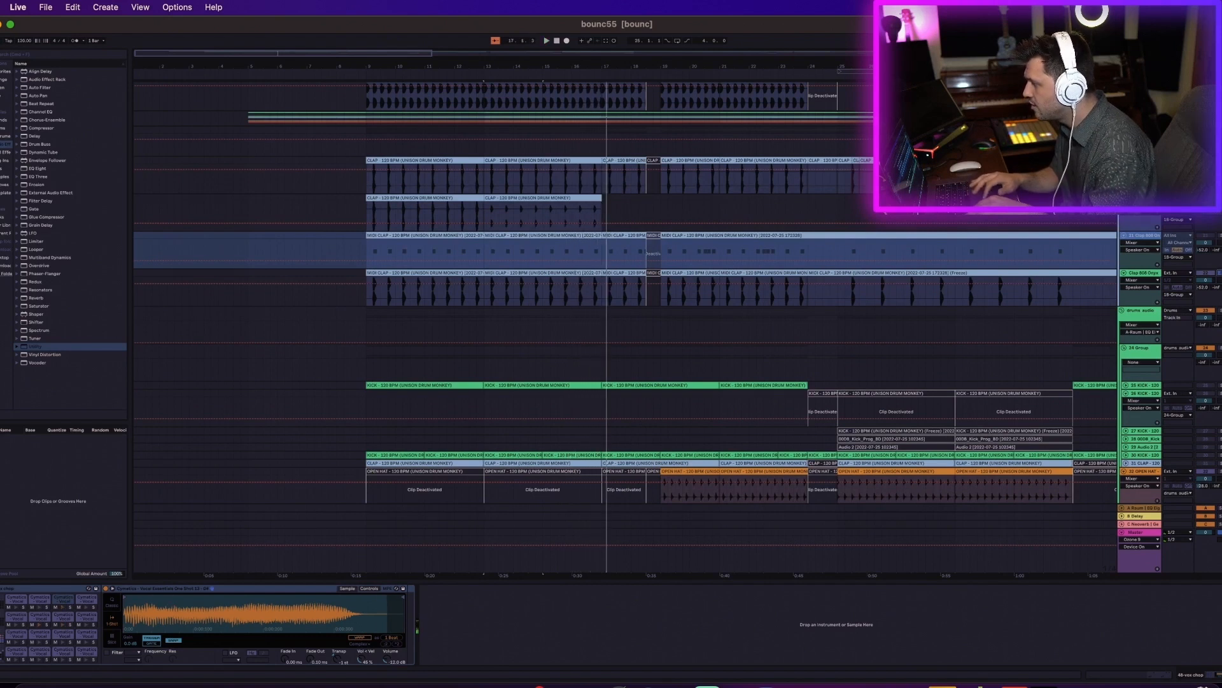
pyautogui.press('space')
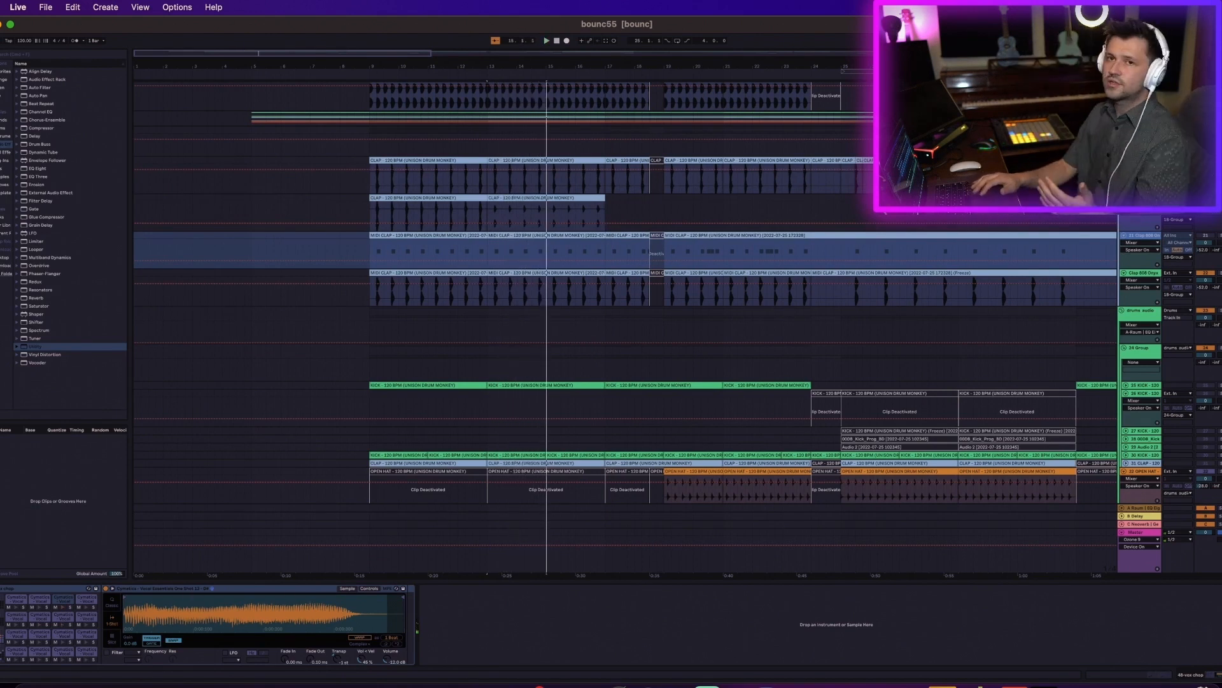
# Select the 18-Group clap group and play it from bar 24 into the drop.
pyautogui.hscroll(4, 792, 216)
pyautogui.click(743, 152)
pyautogui.click(1139, 136)
pyautogui.click(713, 136)
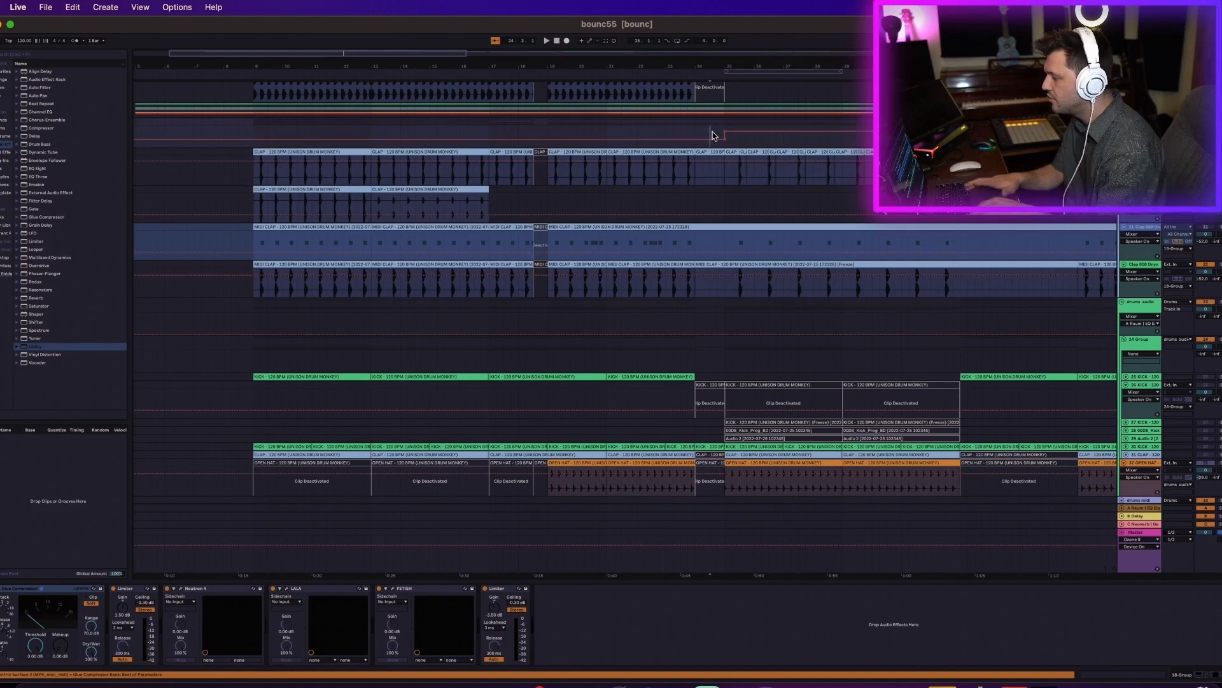
pyautogui.press('space')
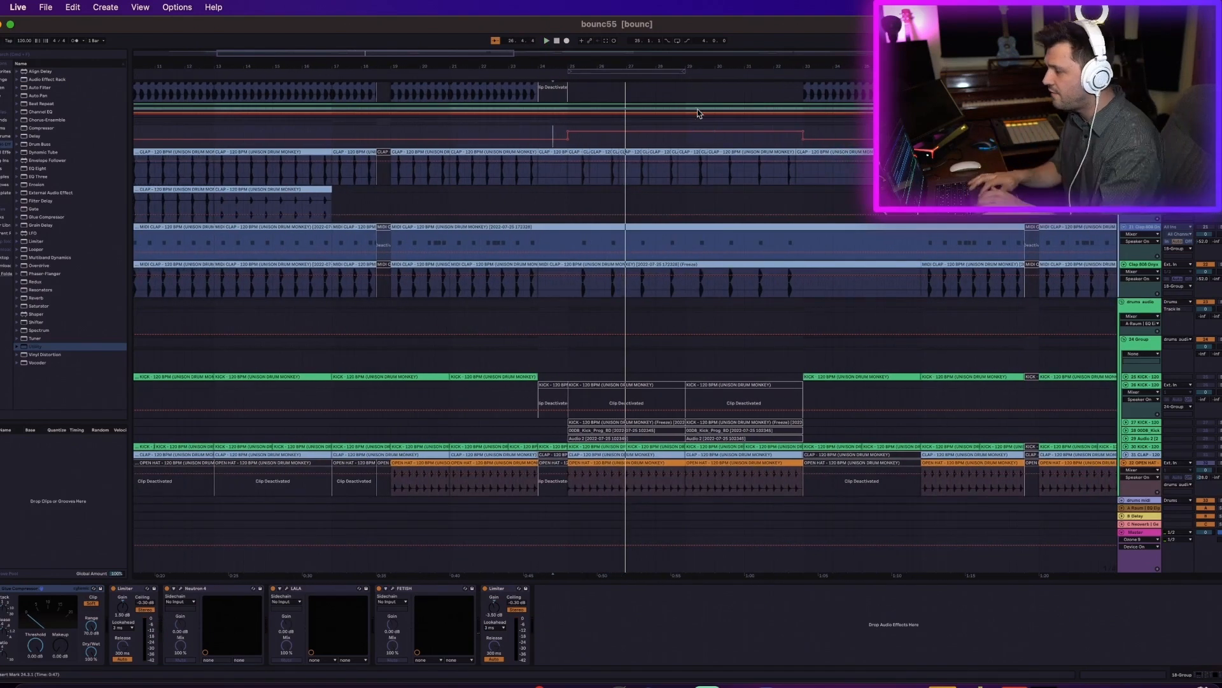
# Play the arrangement from 15.3.1 on the second CLAP track and review the tracks from the claps down to the synths.
pyautogui.hscroll(-5, 428, 313)
pyautogui.scroll(2, 428, 314)
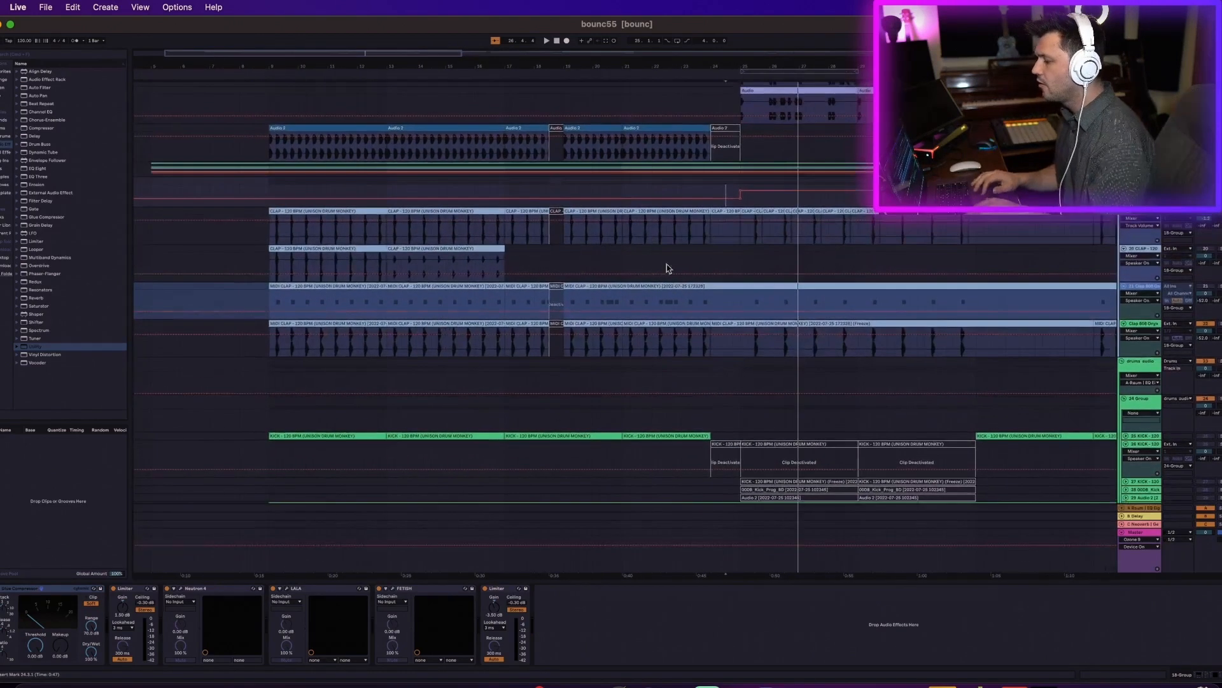
pyautogui.click(461, 264)
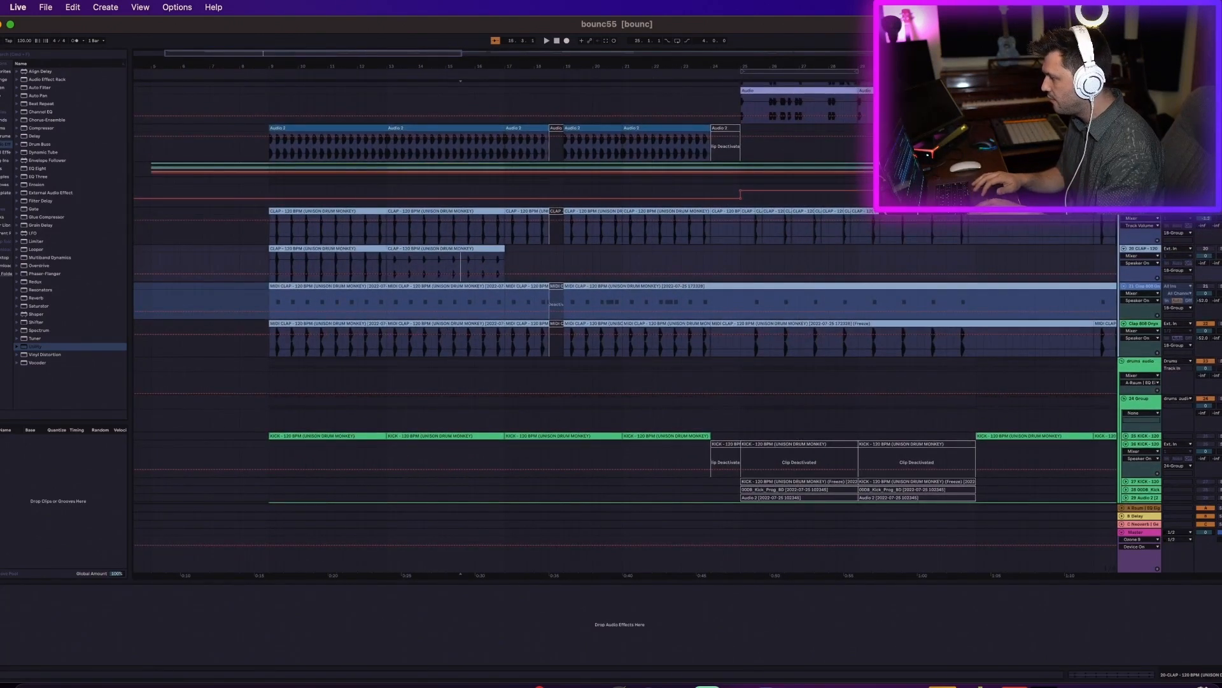
pyautogui.hscroll(-3, 462, 264)
pyautogui.press('space')
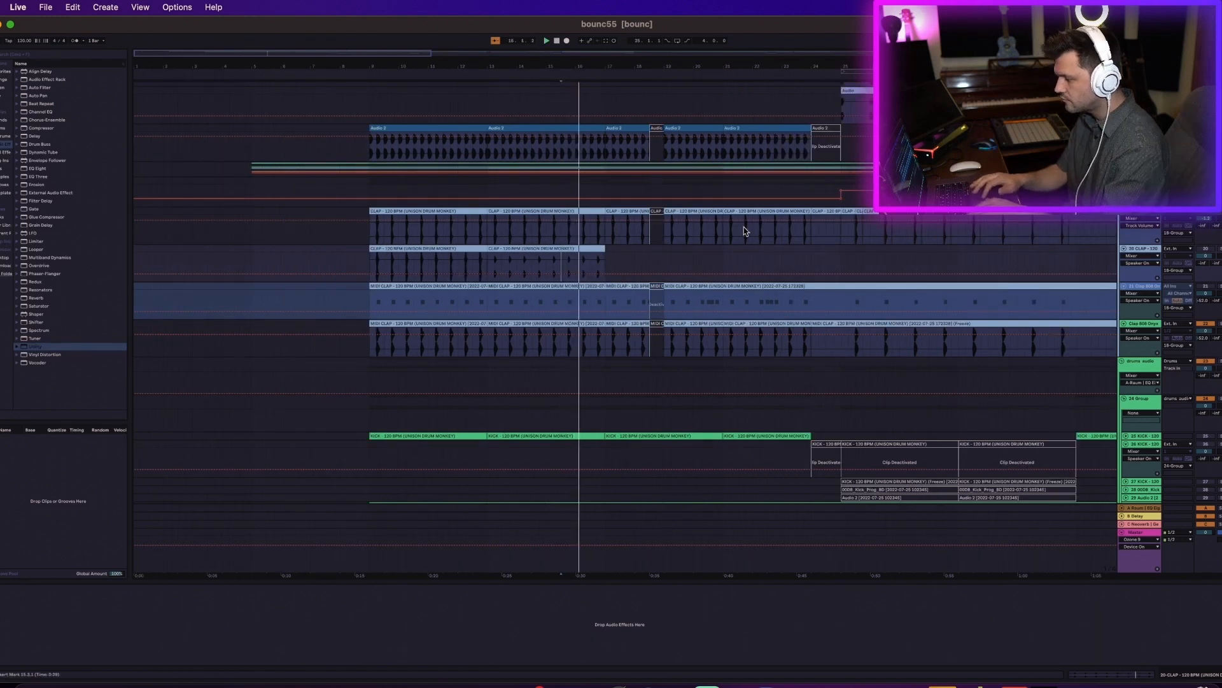
pyautogui.scroll(-8, 662, 264)
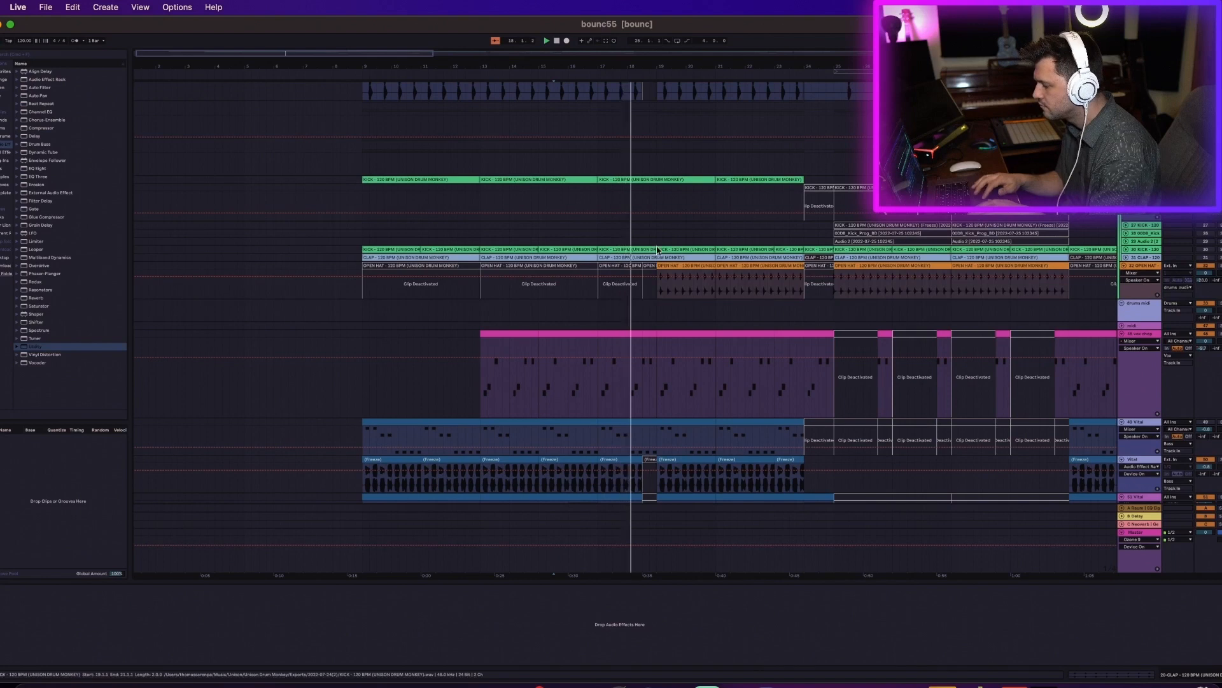
pyautogui.scroll(-7, 691, 302)
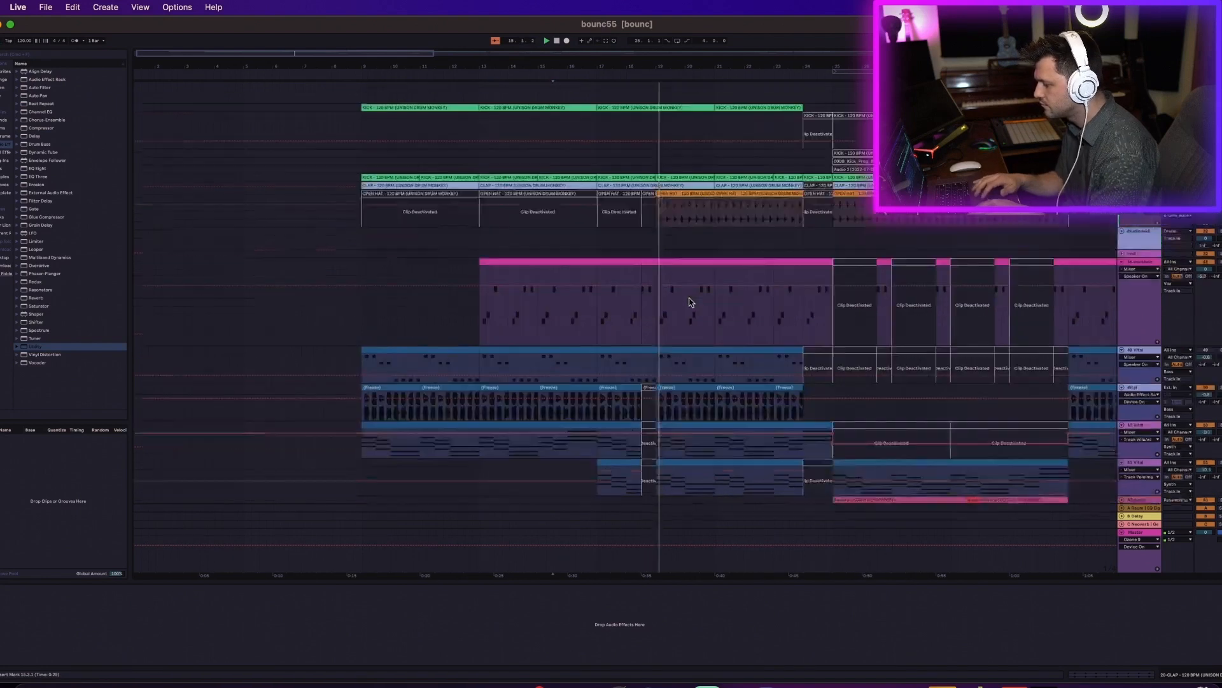
pyautogui.scroll(-1, 691, 302)
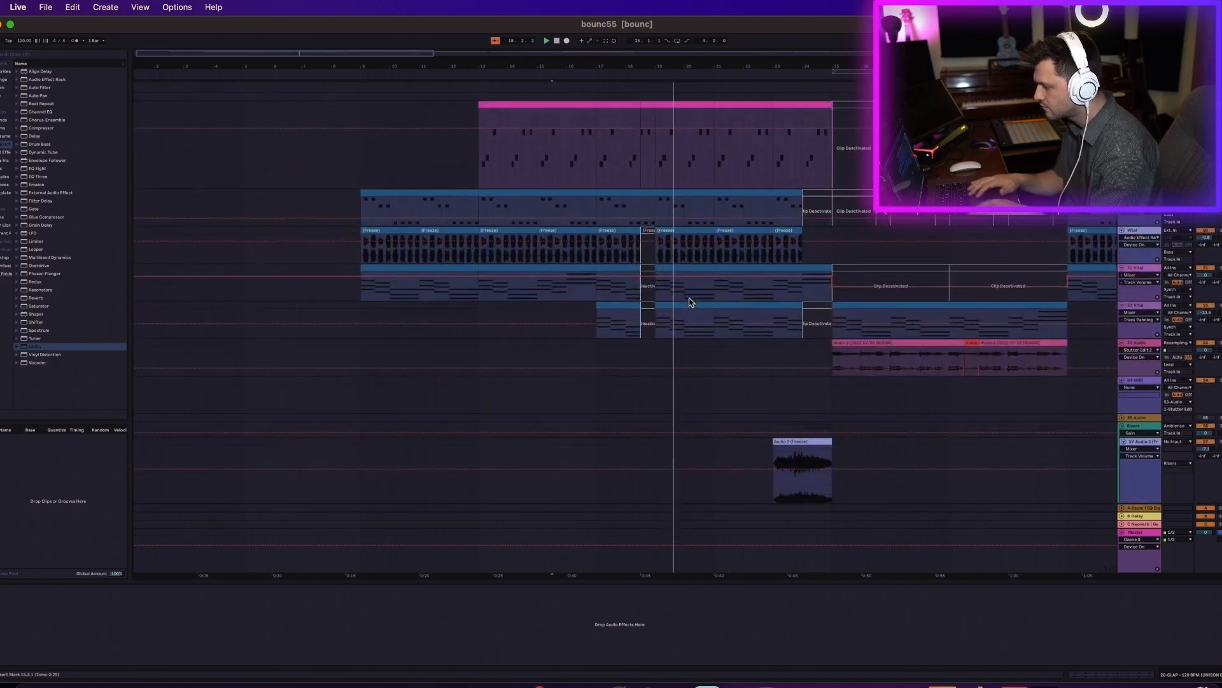
# Play the 52-Vital track's first clip from bar 17 and open its Vital synth to inspect the patch.
pyautogui.click(615, 304)
pyautogui.press('space')
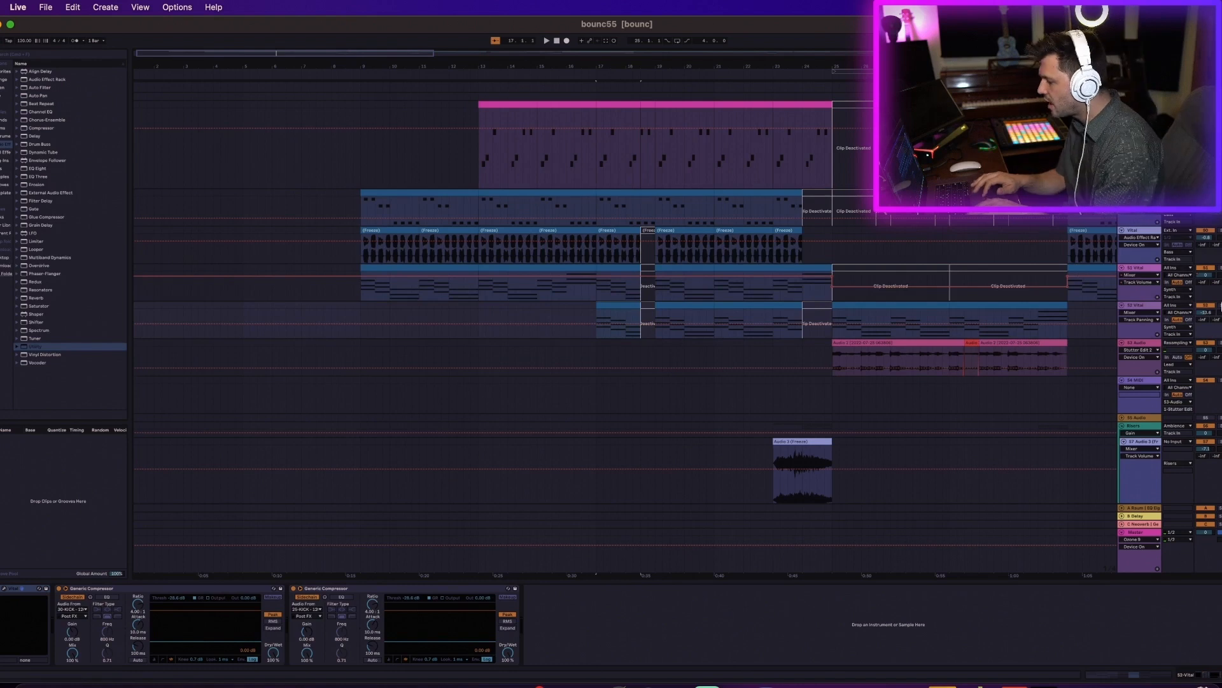
pyautogui.press('space')
pyautogui.hscroll(-1, 506, 406)
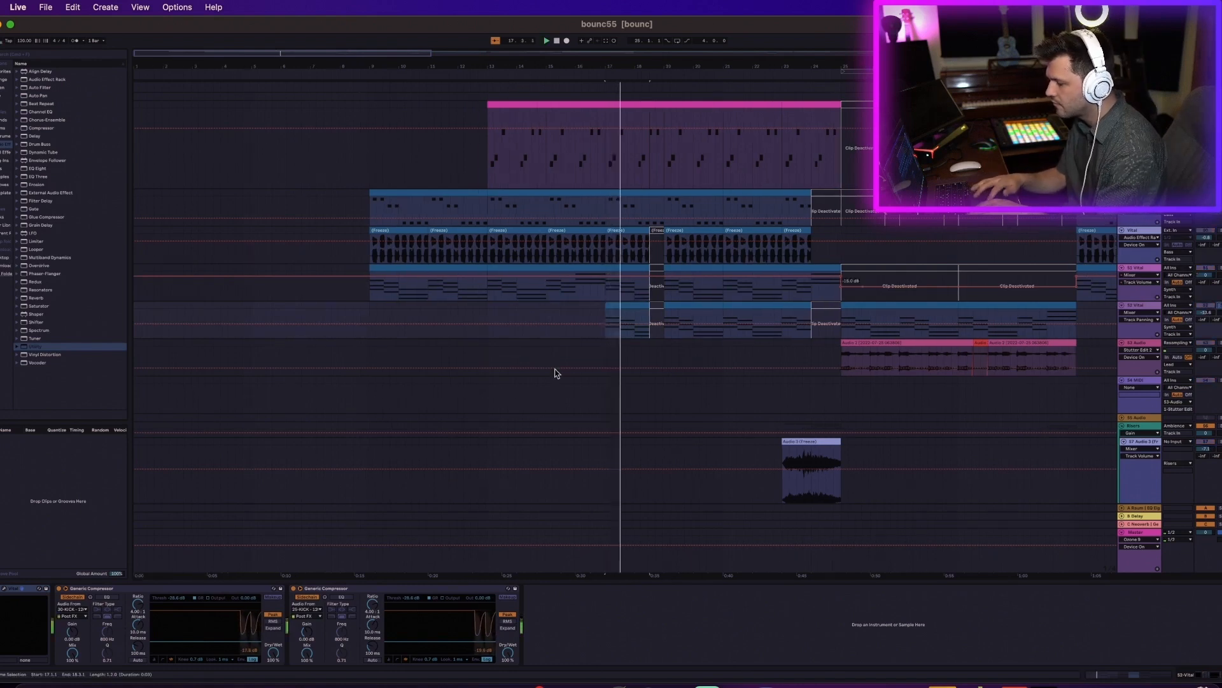
pyautogui.click(4, 589)
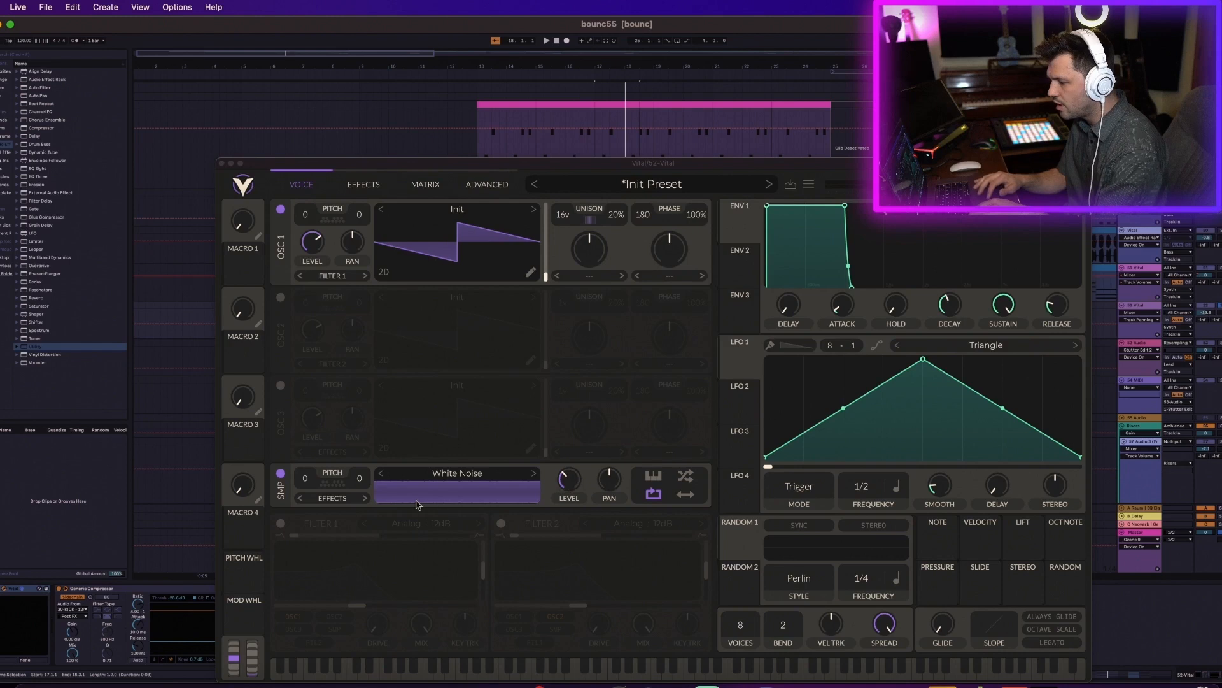
# Close the Vital window and select the short break on the second Vital track and the vocal chop track.
pyautogui.click(222, 163)
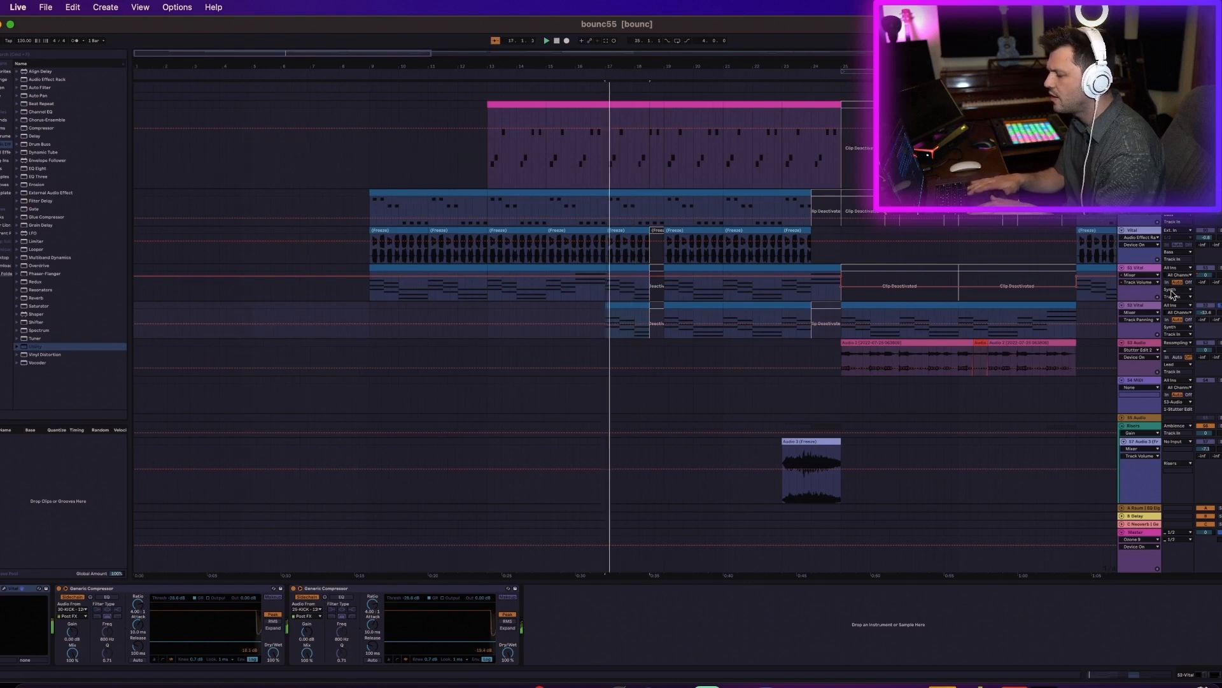
pyautogui.scroll(4, 655, 416)
pyautogui.click(655, 416)
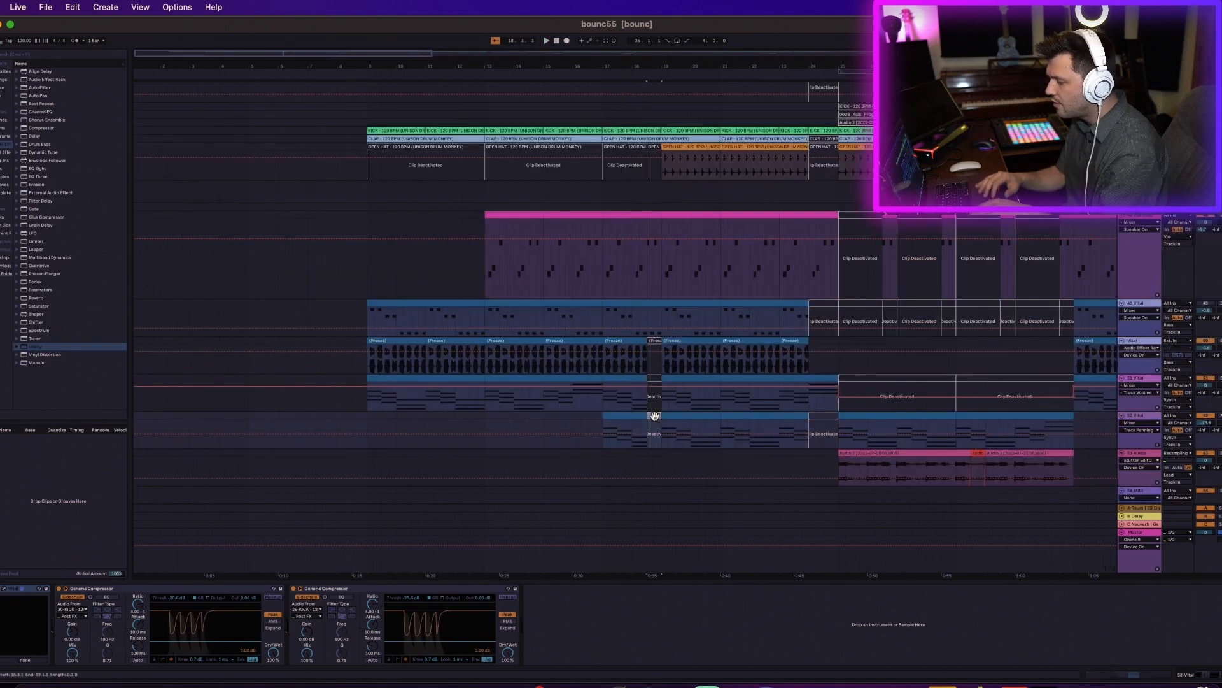
pyautogui.click(655, 216)
pyautogui.scroll(4, 656, 222)
pyautogui.scroll(2, 668, 267)
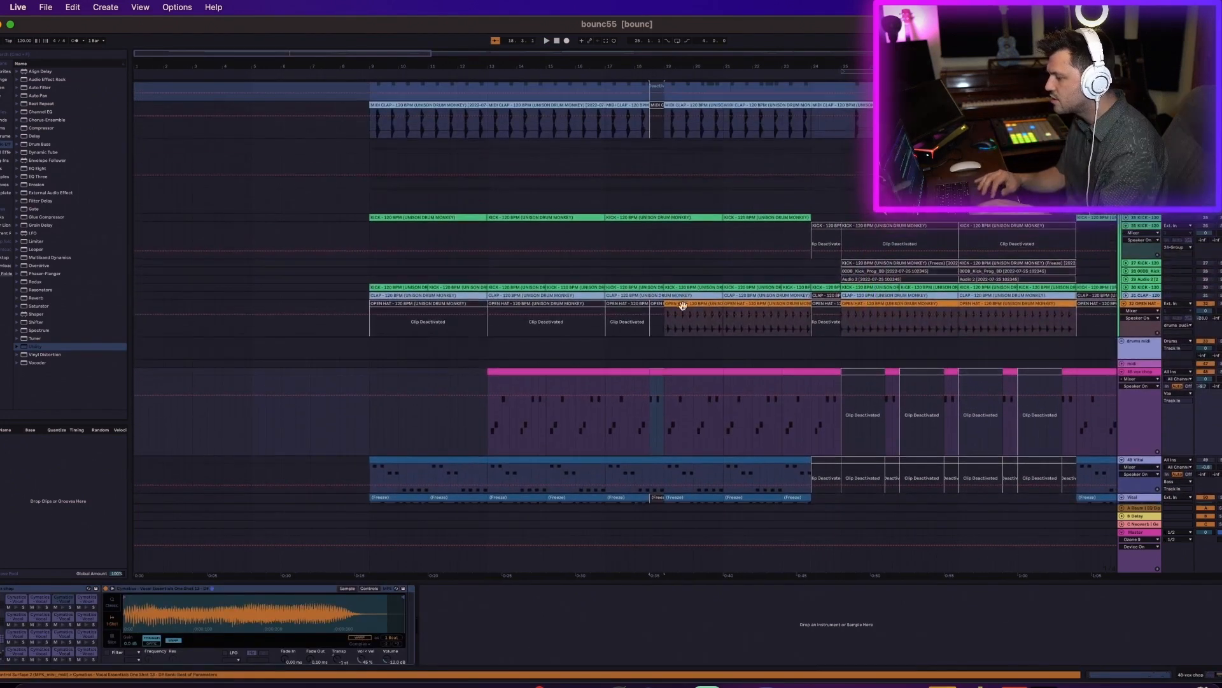
# Play the arrangement from the first active OPEN HAT clip into the drop and fold the 49-Vital track.
pyautogui.click(684, 301)
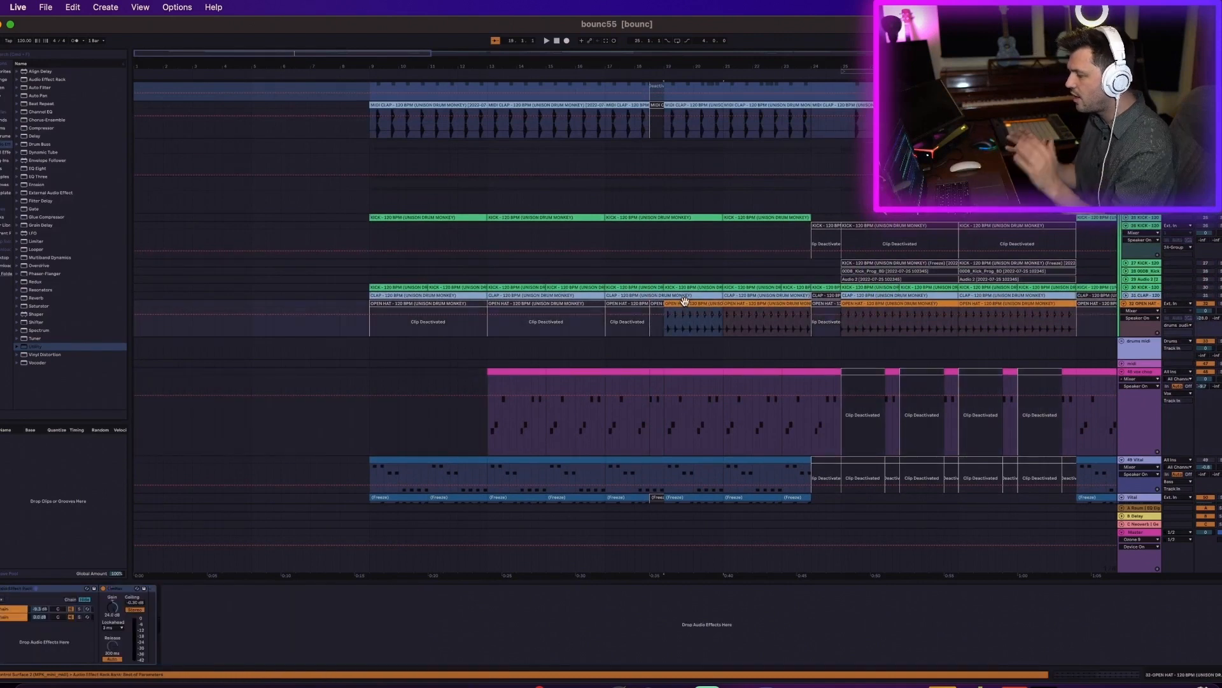
pyautogui.press('space')
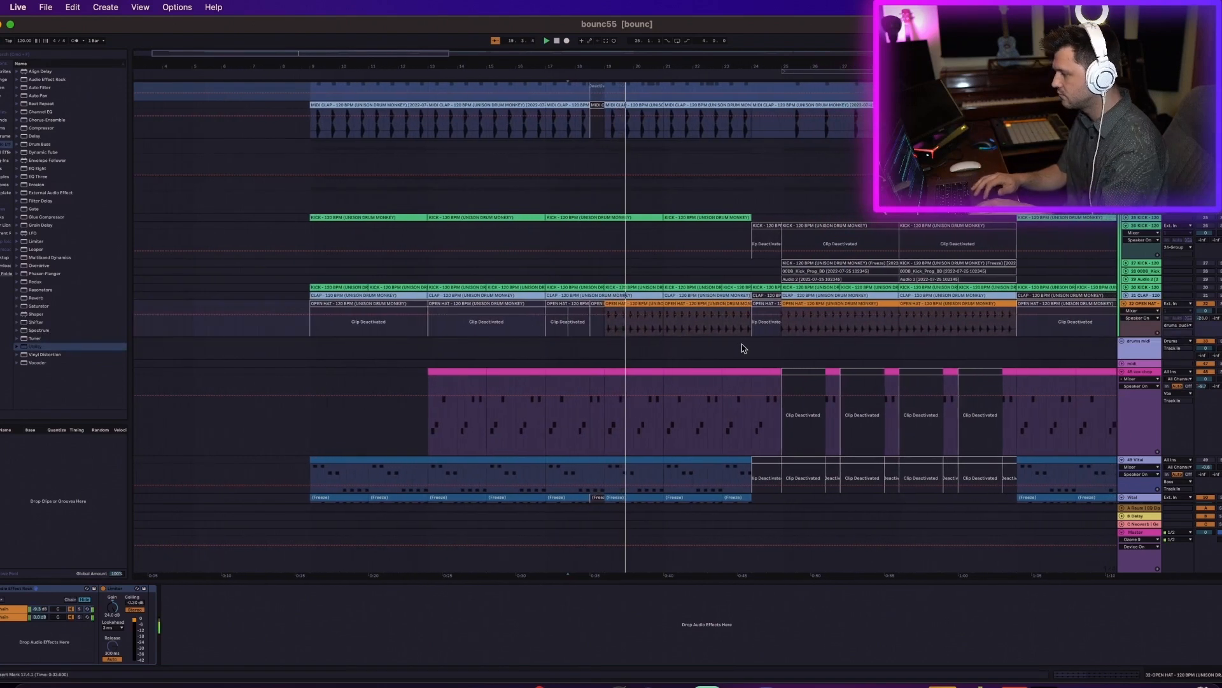
pyautogui.hscroll(5, 728, 348)
pyautogui.scroll(-6, 728, 348)
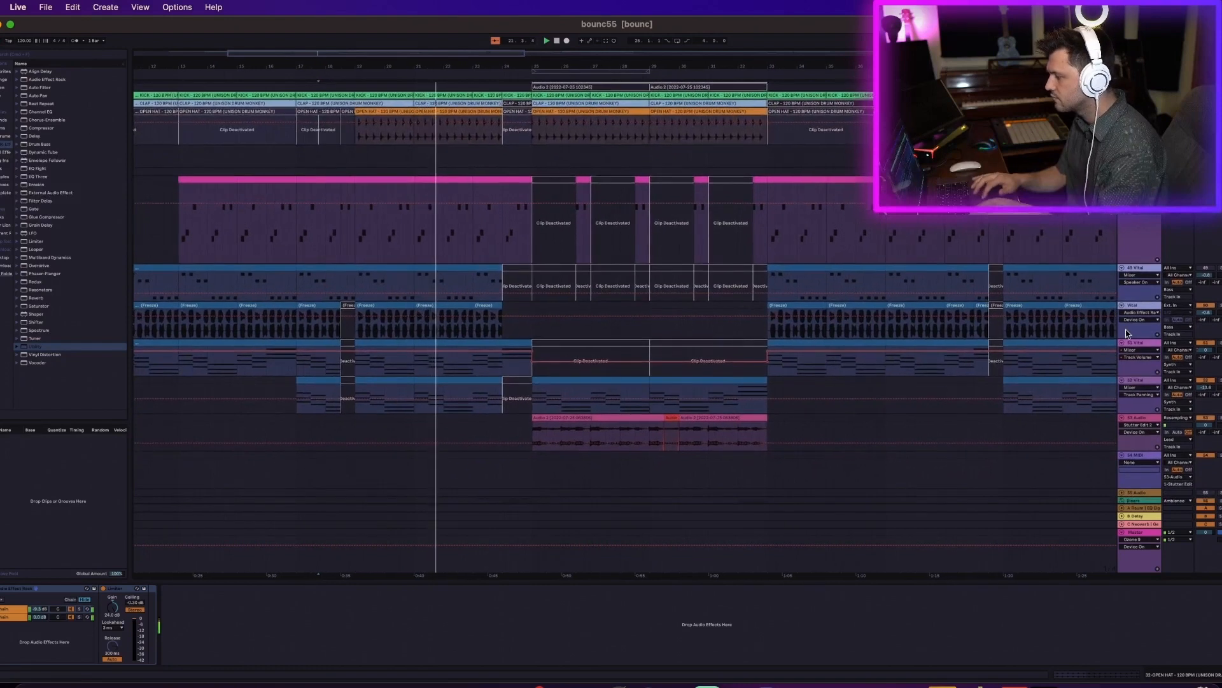
pyautogui.click(1123, 268)
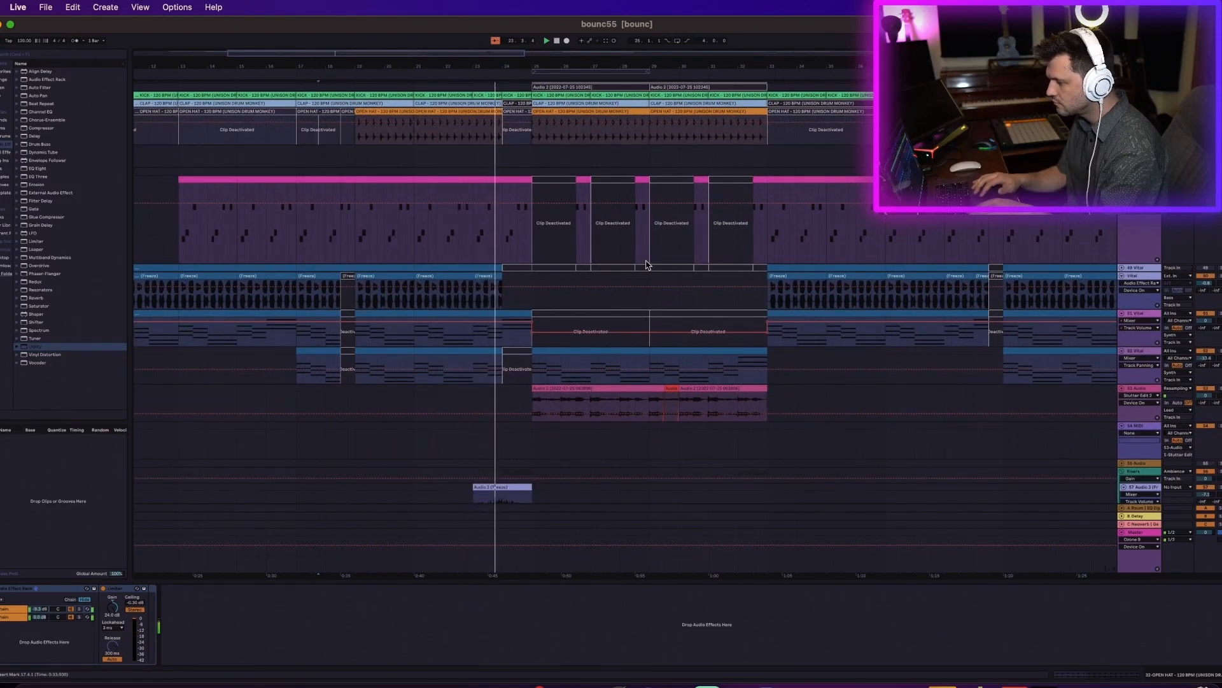
pyautogui.scroll(-10, 646, 264)
pyautogui.scroll(10, 653, 299)
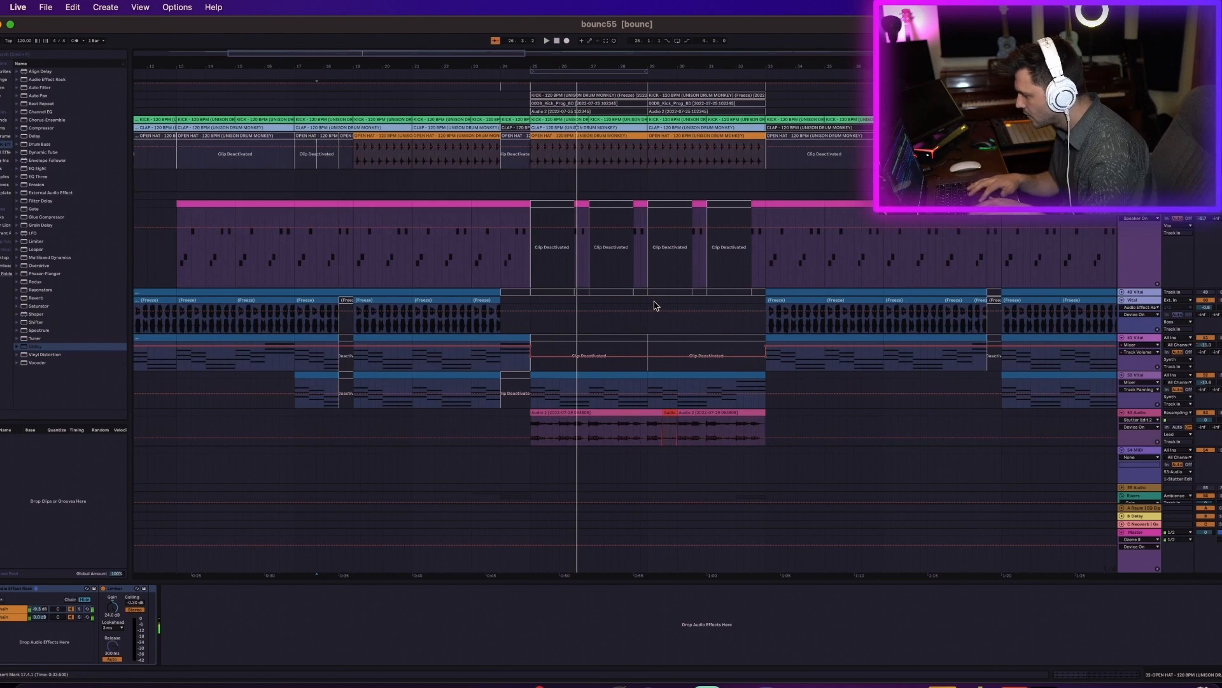
# Solo the 52-Vital track, play its drop part and select its clip starting at bar 29.
pyautogui.click(1220, 376)
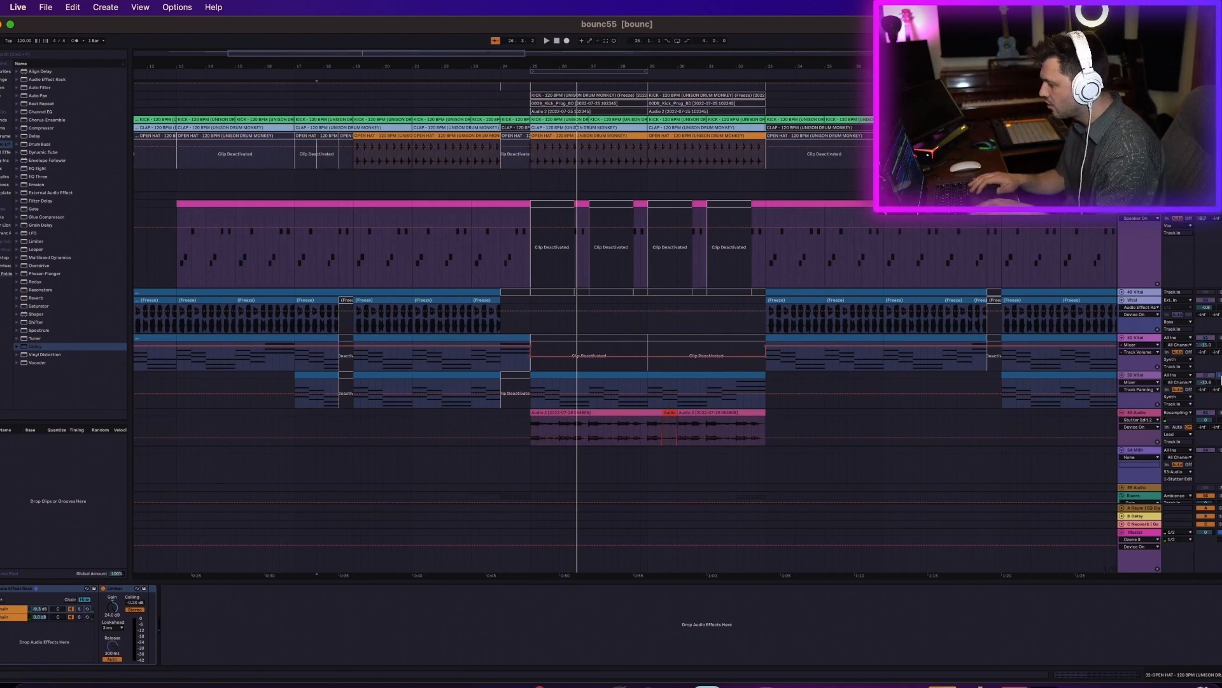
pyautogui.press('space')
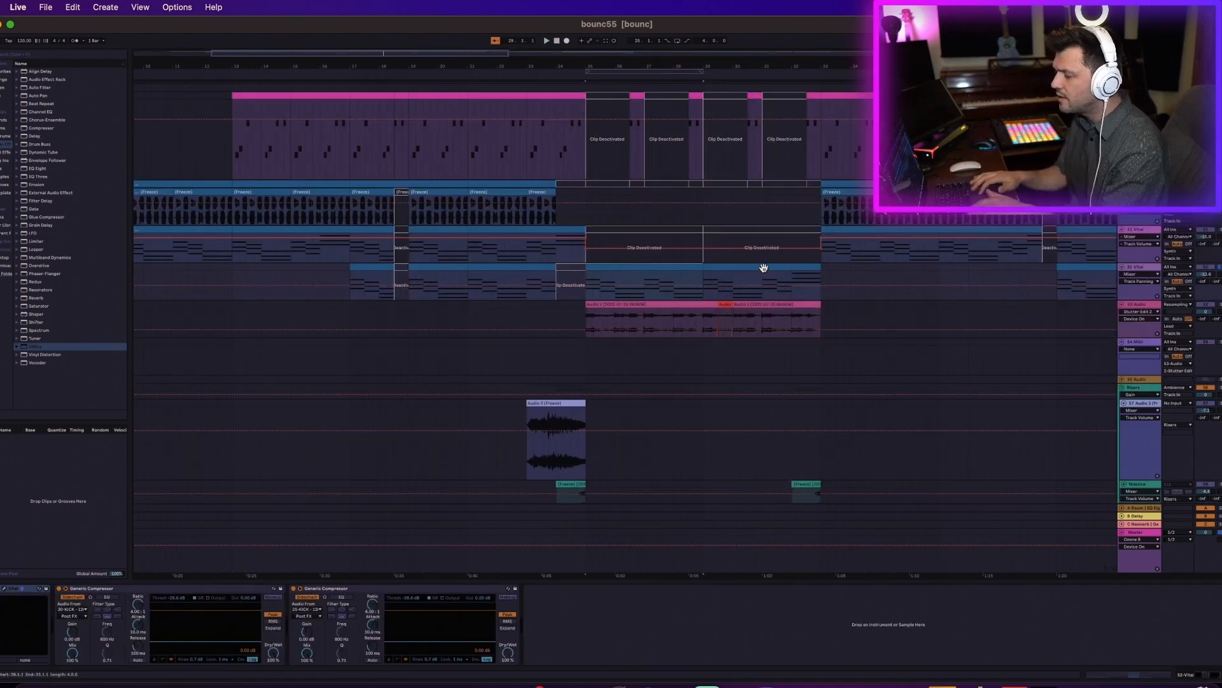
pyautogui.click(764, 266)
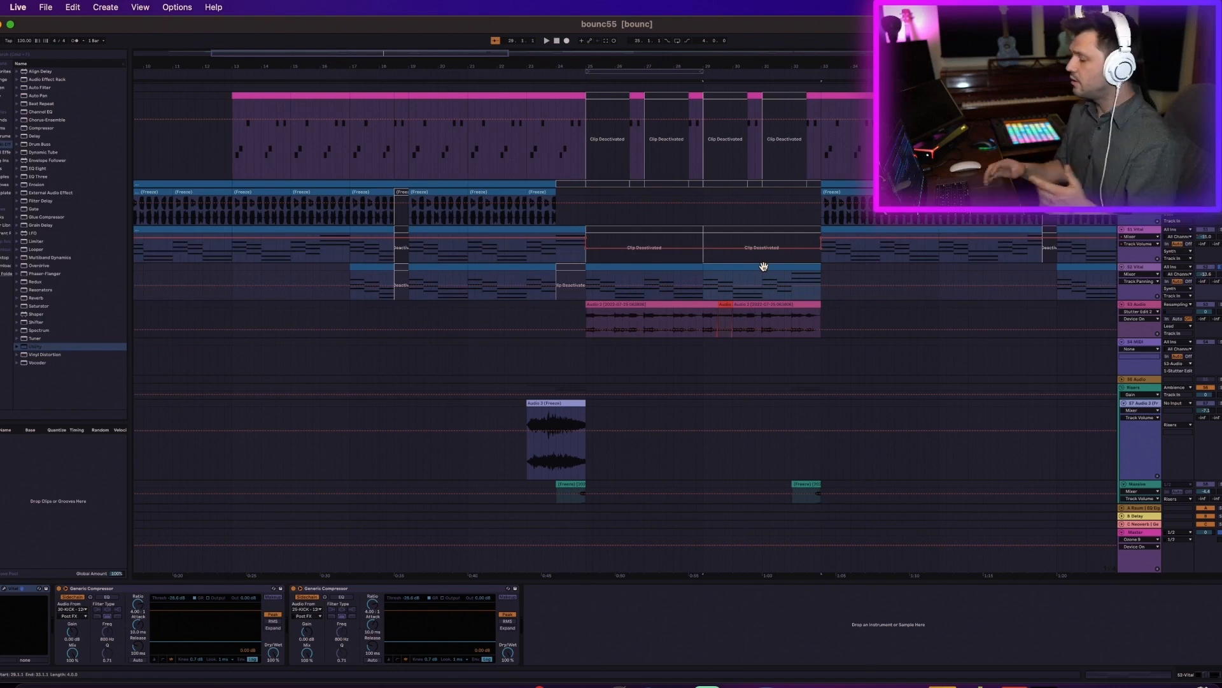
# Solo the Risers group and play the frozen Audio 3 riser clip from bar 23 up to the drop.
pyautogui.click(548, 402)
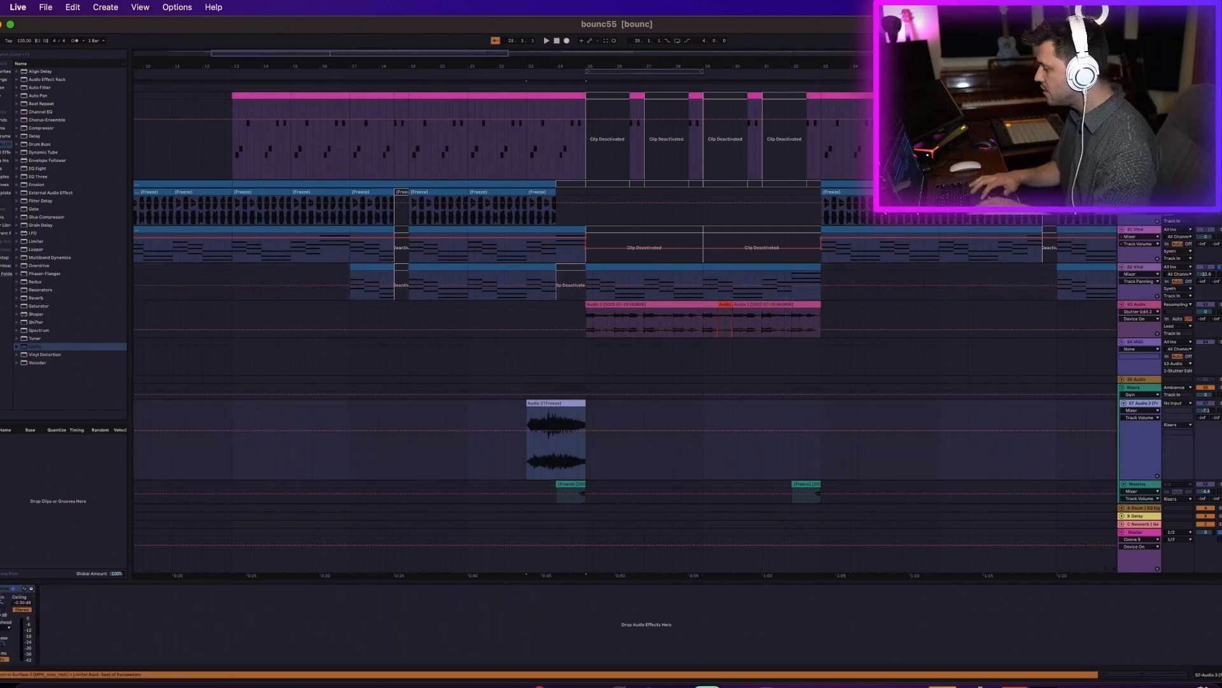
pyautogui.click(1220, 387)
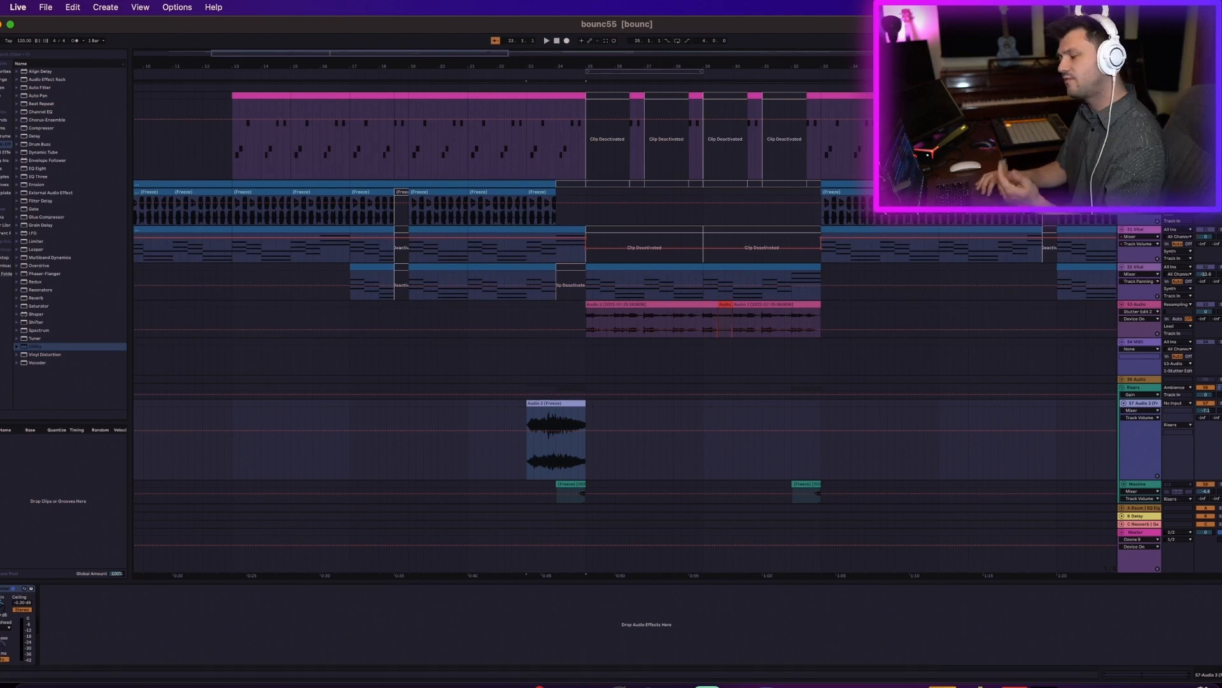
pyautogui.scroll(-3, 566, 355)
pyautogui.hscroll(-1, 566, 354)
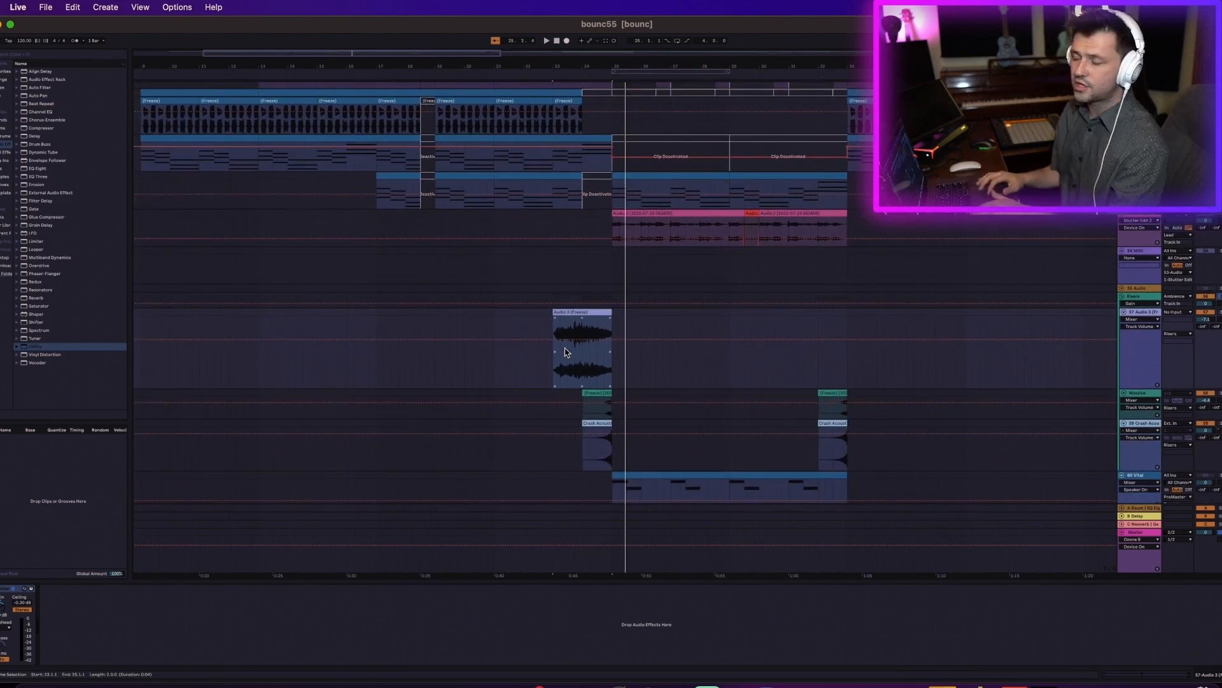
pyautogui.click(571, 311)
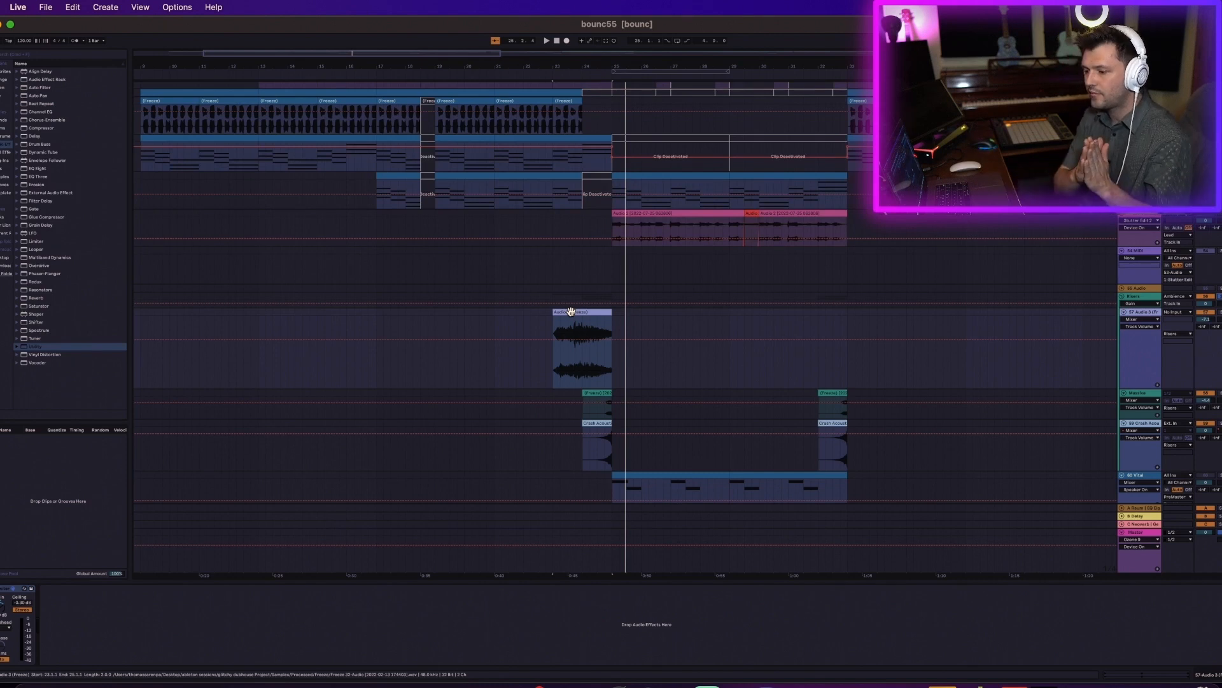
pyautogui.press('space')
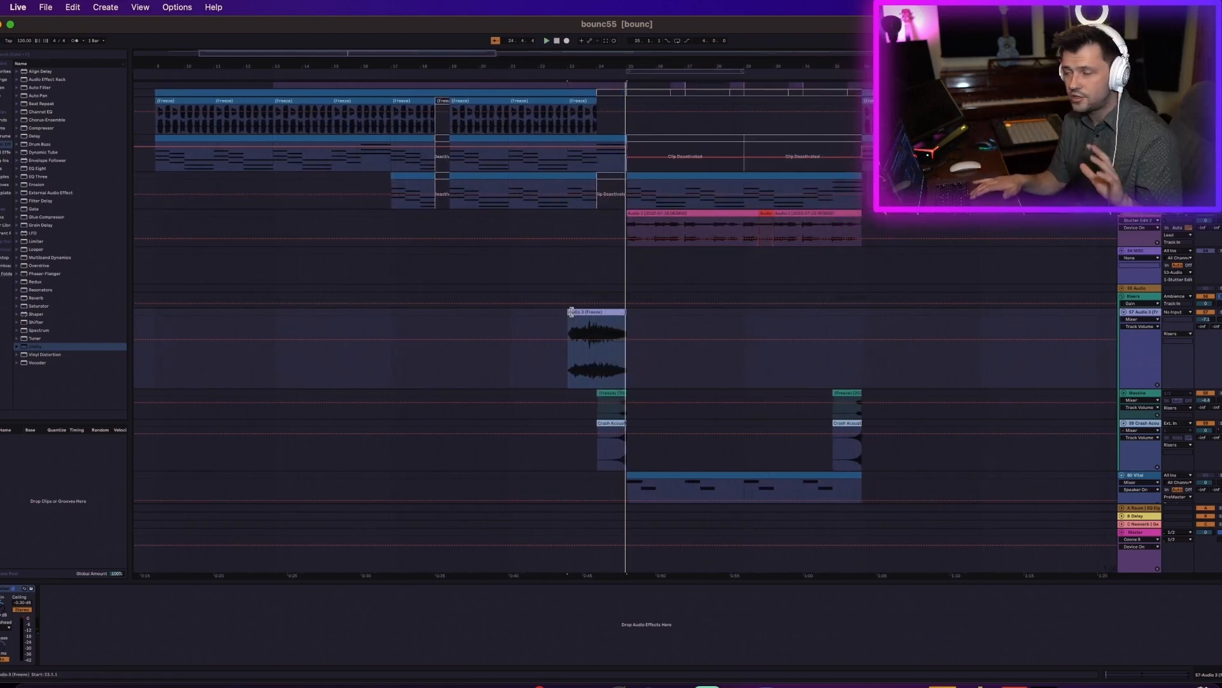
pyautogui.click(571, 311)
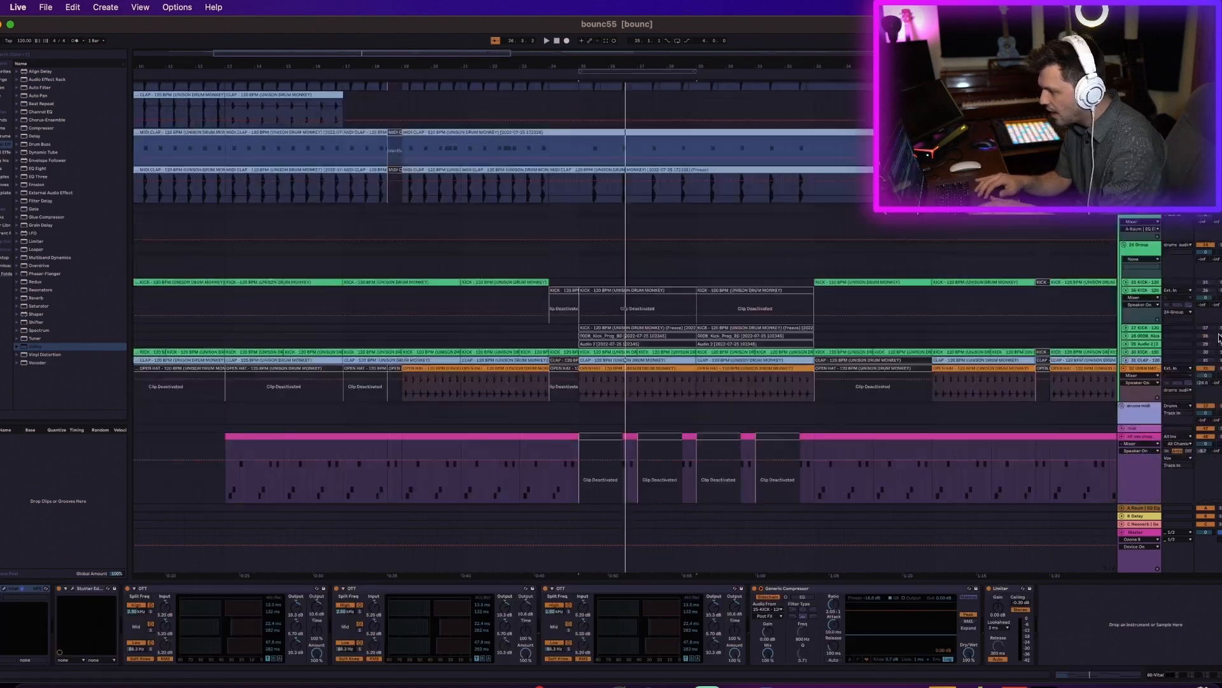
# Select the 60-Vital track and open its Vital synth to inspect the Big Stomp patch.
pyautogui.scroll(-10, 1220, 338)
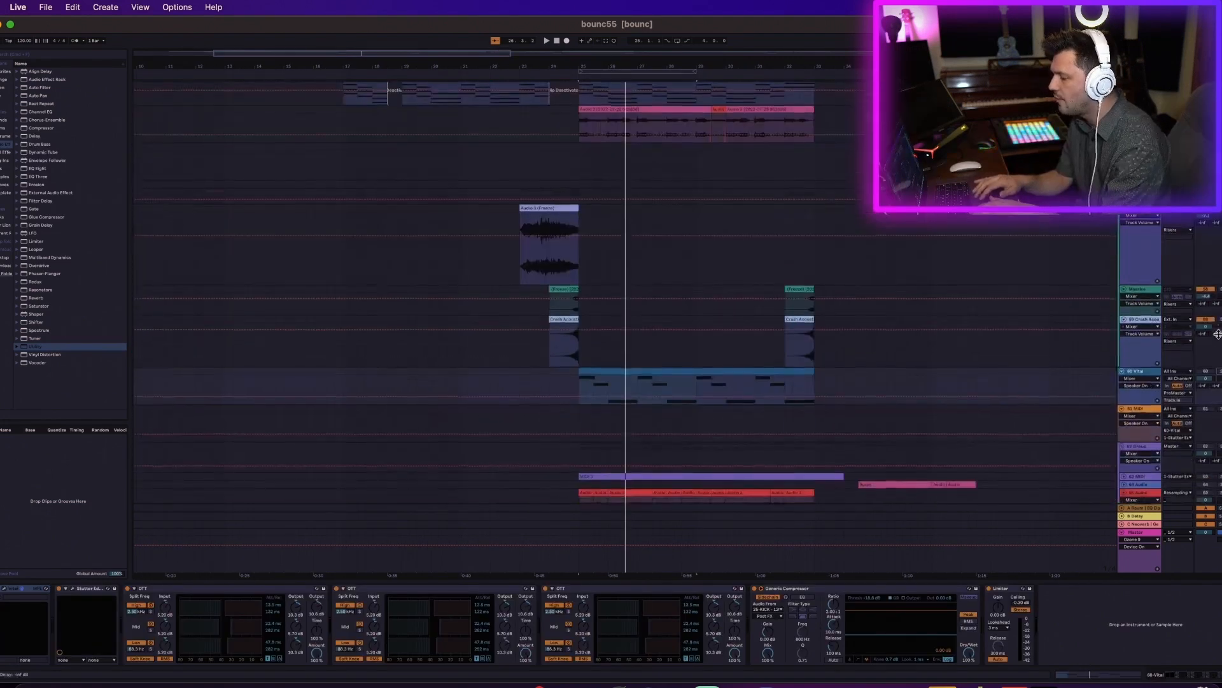
pyautogui.scroll(-2, 1220, 338)
pyautogui.click(1139, 335)
pyautogui.click(1140, 332)
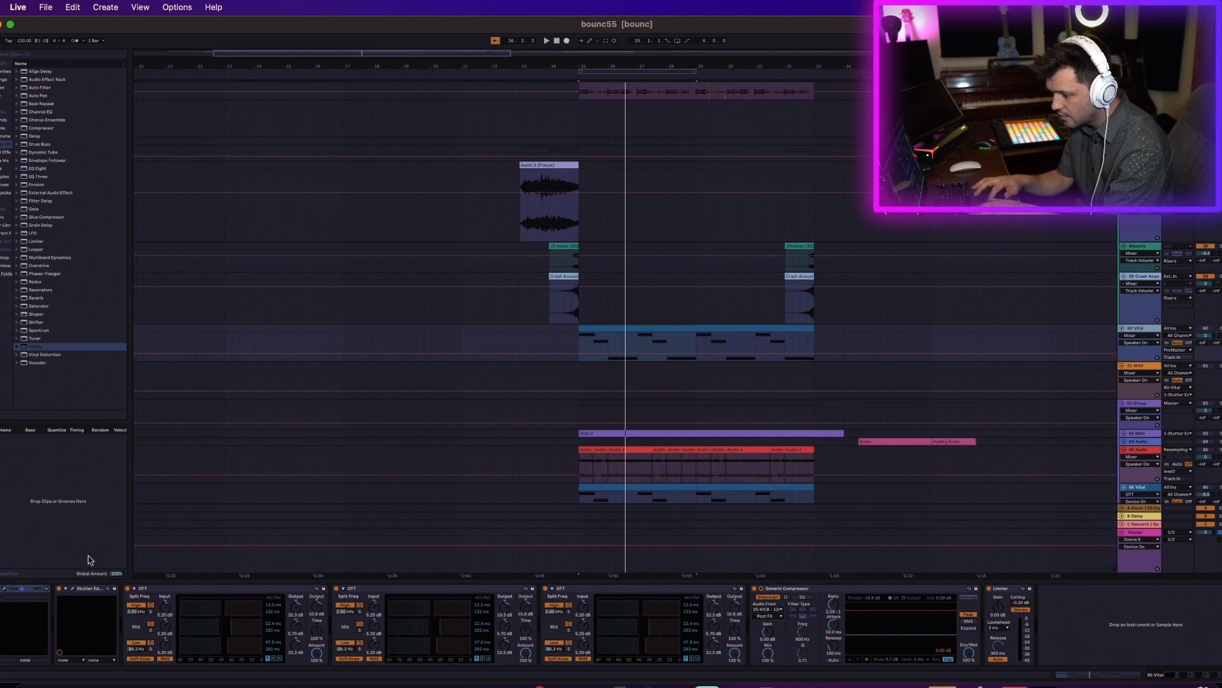
pyautogui.click(4, 588)
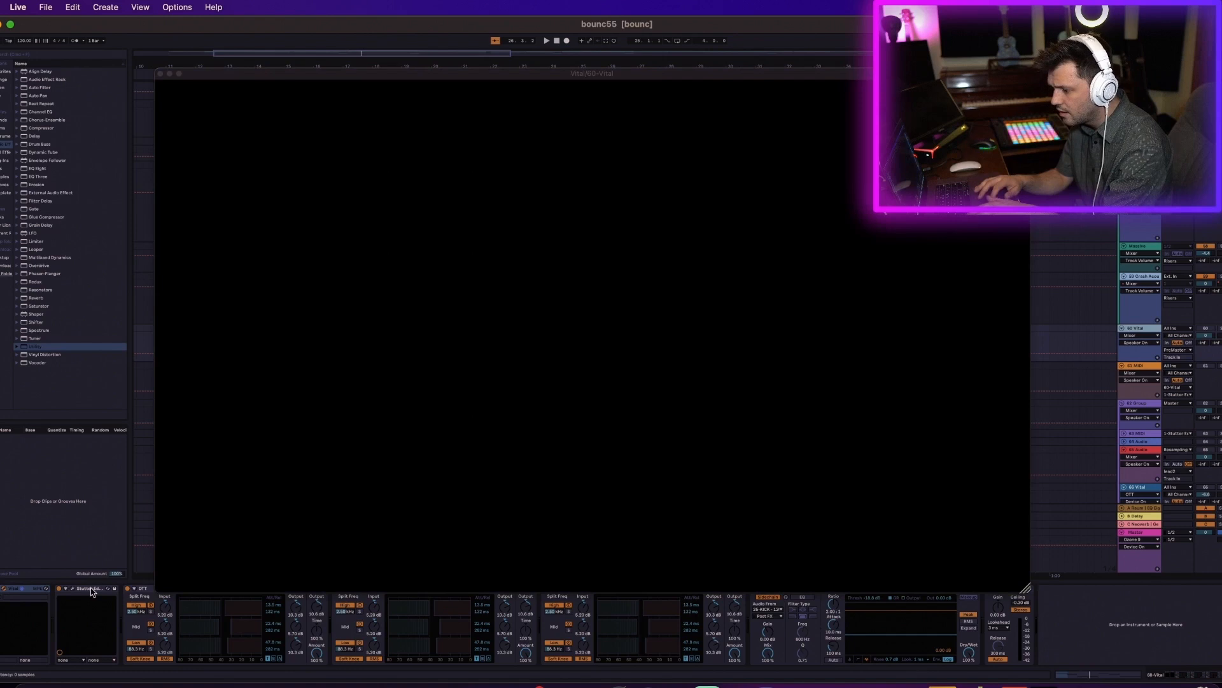
pyautogui.click(91, 586)
pyautogui.moveTo(348, 77); pyautogui.dragTo(356, 25)
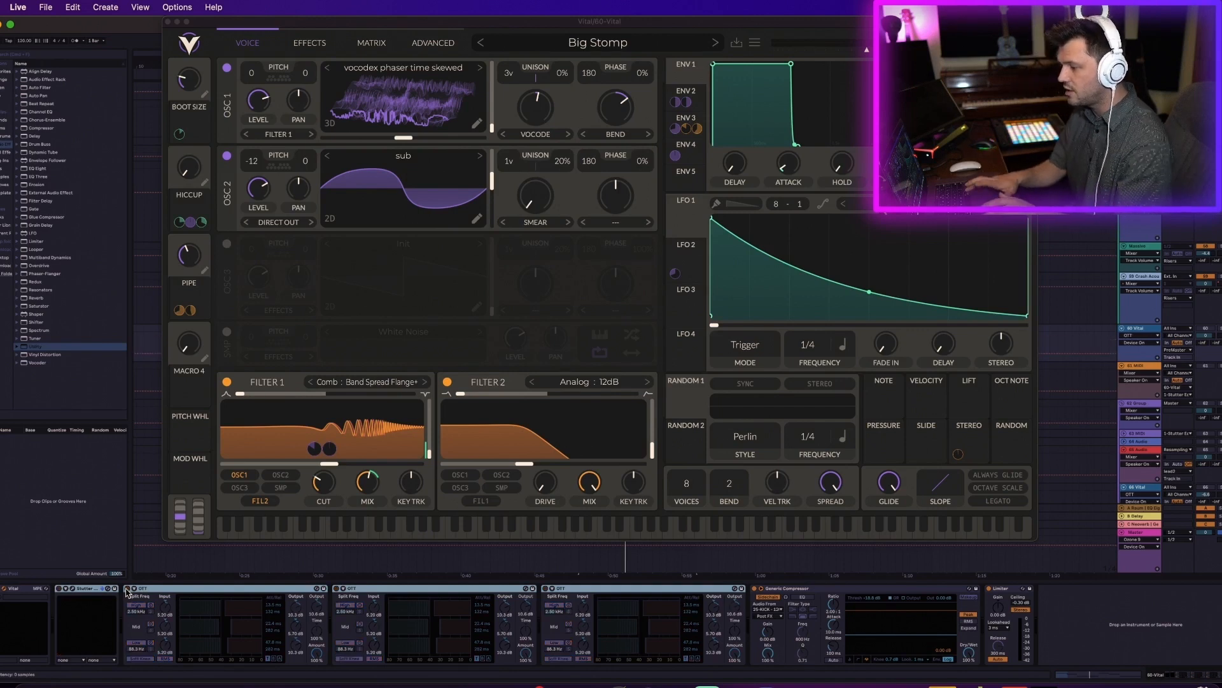
# Play the Big Stomp patch with the Stutter Edit and OTT effects bypassed, and close the Vital window.
pyautogui.press('space')
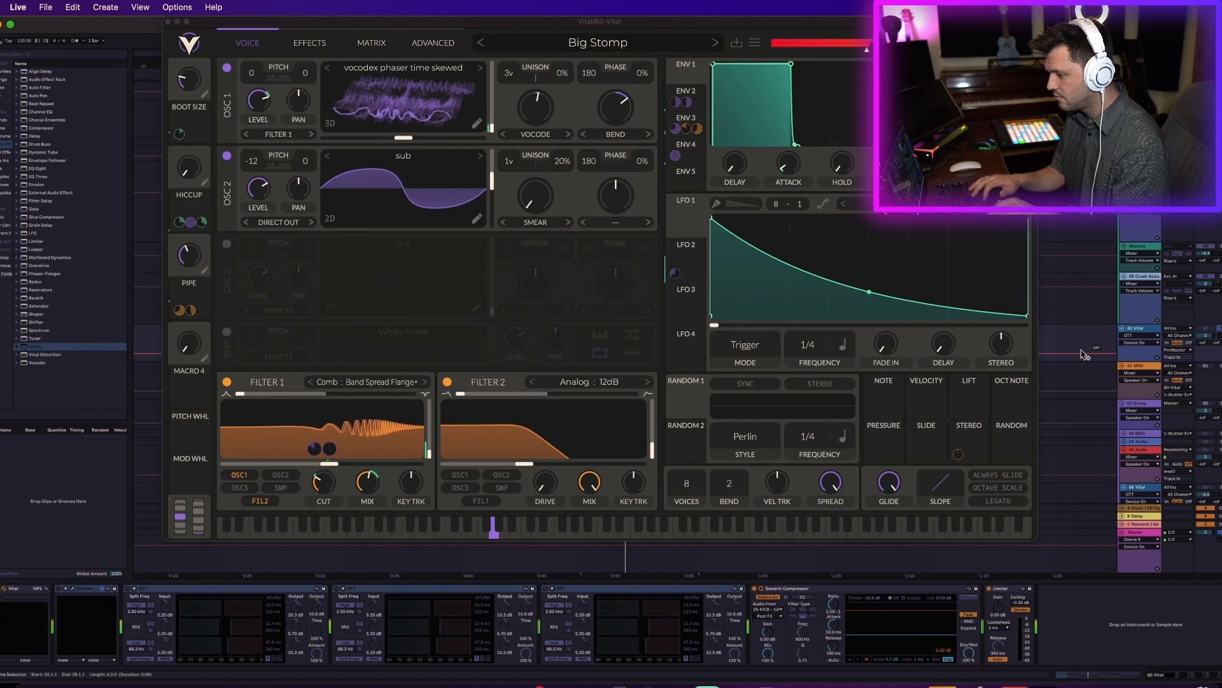
pyautogui.moveTo(643, 27); pyautogui.dragTo(620, 97)
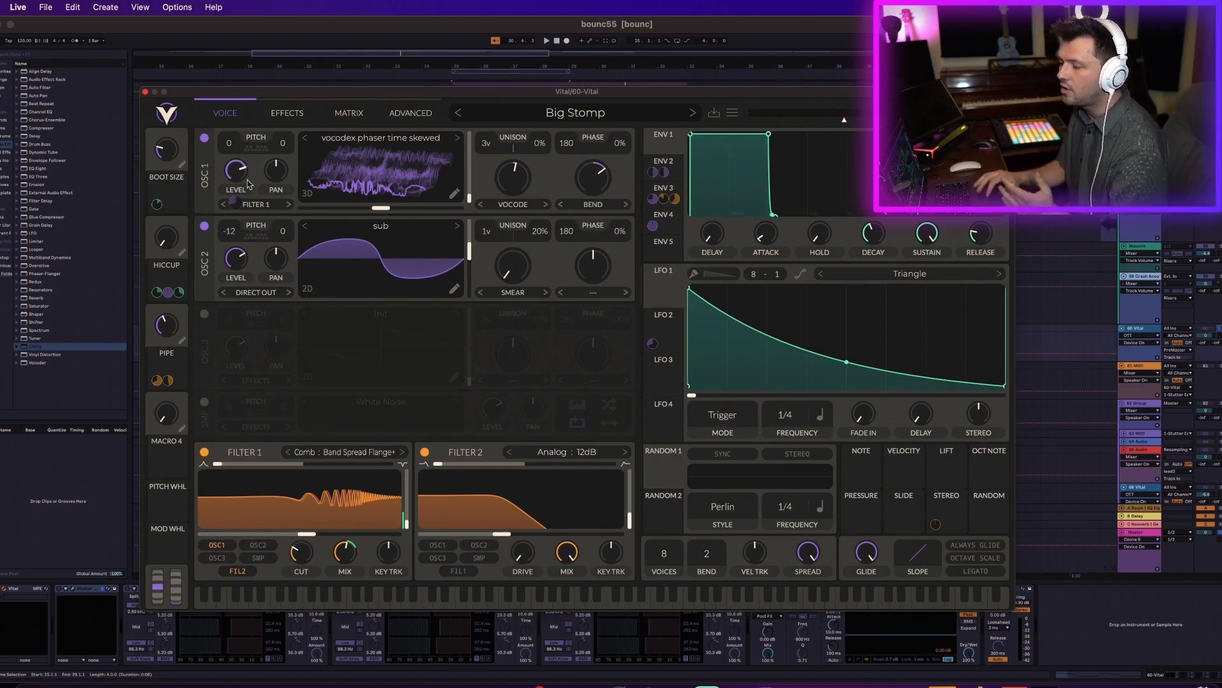
pyautogui.click(145, 91)
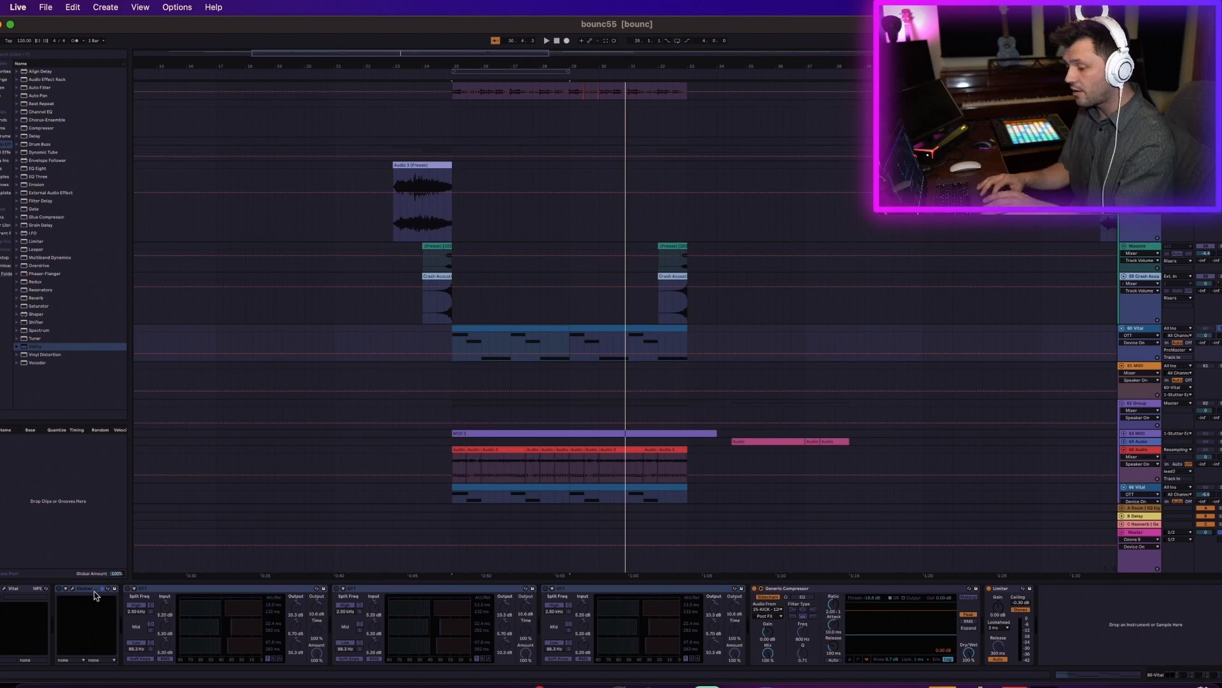
# Toggle the three OTT devices on the 60-Vital track together and close the Stutter Edit 2 window.
pyautogui.click(156, 590)
pyautogui.keyDown('shift'); pyautogui.click(567, 589); pyautogui.keyUp('shift')
pyautogui.click(545, 588)
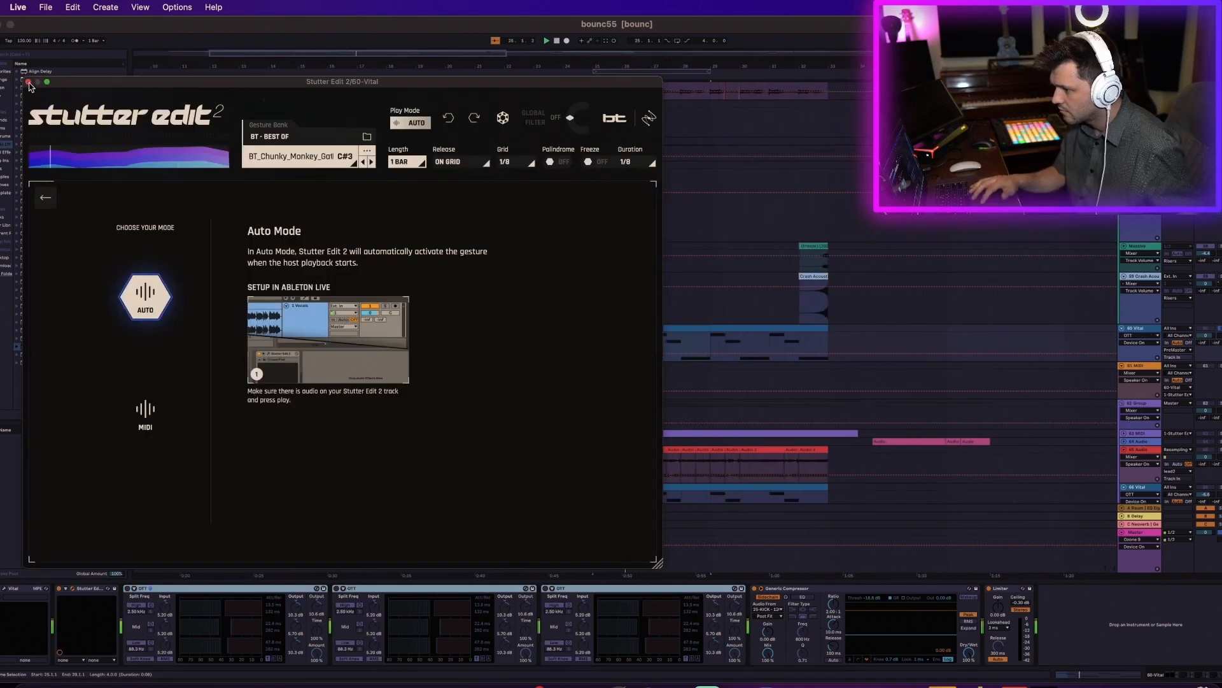
pyautogui.click(31, 84)
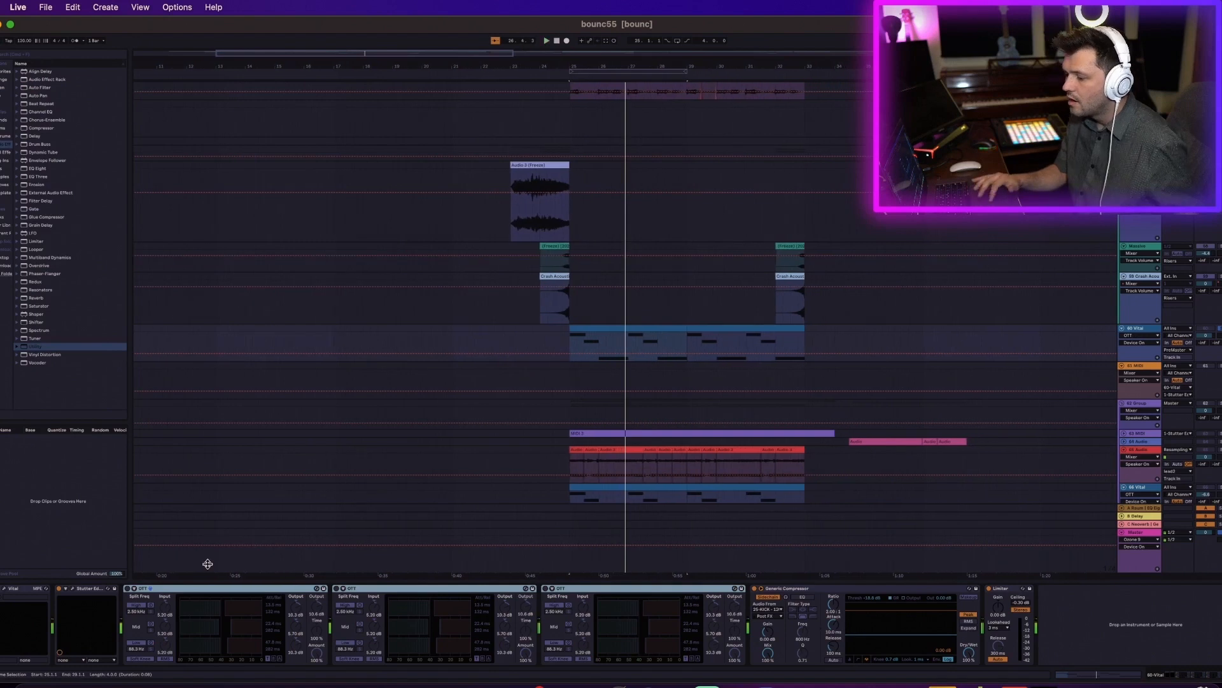
# Reopen Stutter Edit 2 on the 60-Vital track and audition the BT_SideChain_Simplex (G2) and BT_Gater_Bent_Dark_Lines (C2) gestures.
pyautogui.click(72, 589)
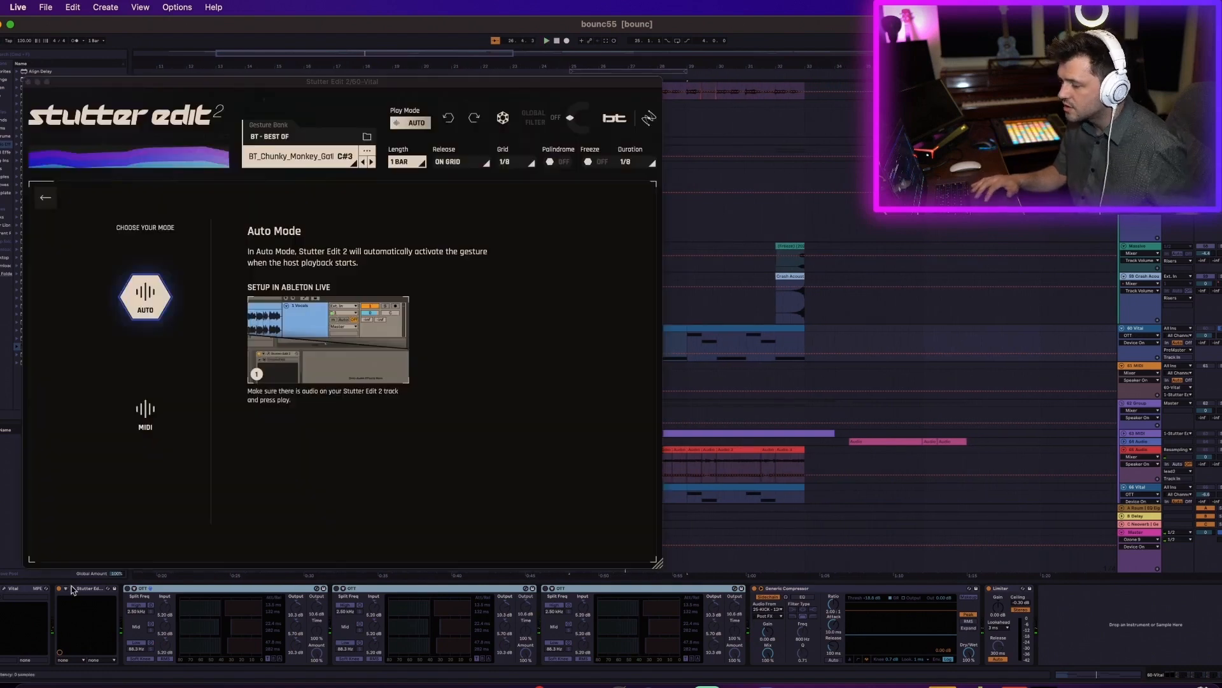
pyautogui.click(322, 158)
pyautogui.click(293, 249)
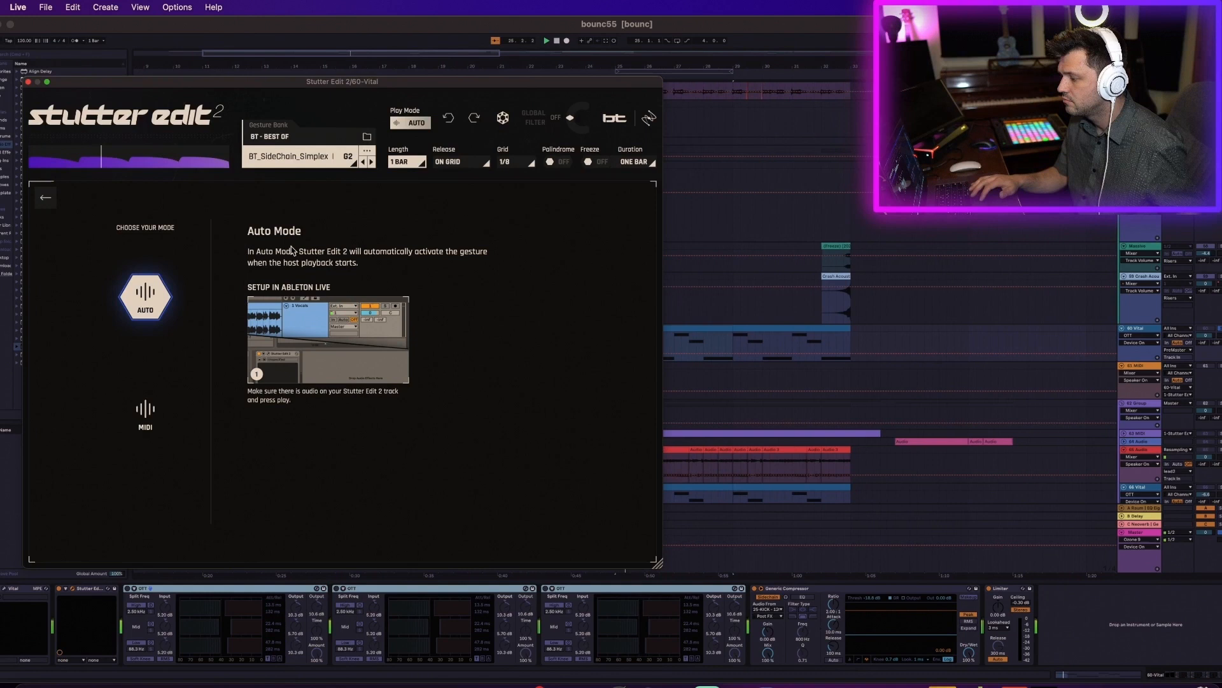
pyautogui.click(290, 158)
pyautogui.click(290, 257)
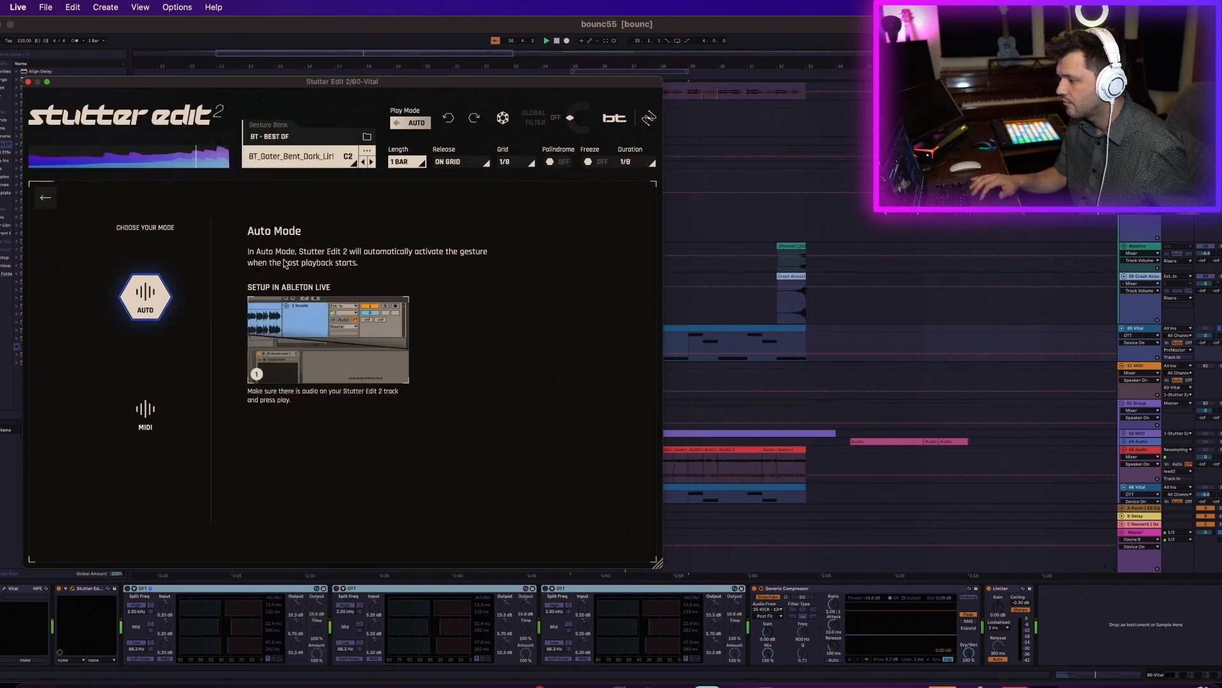
# Audition the Stutter Edit 2 gestures on A1 (BT_Gater_Try_This_In) and E1 (BT_Sidechain_Bent_Tinitus).
pyautogui.click(316, 160)
pyautogui.click(303, 198)
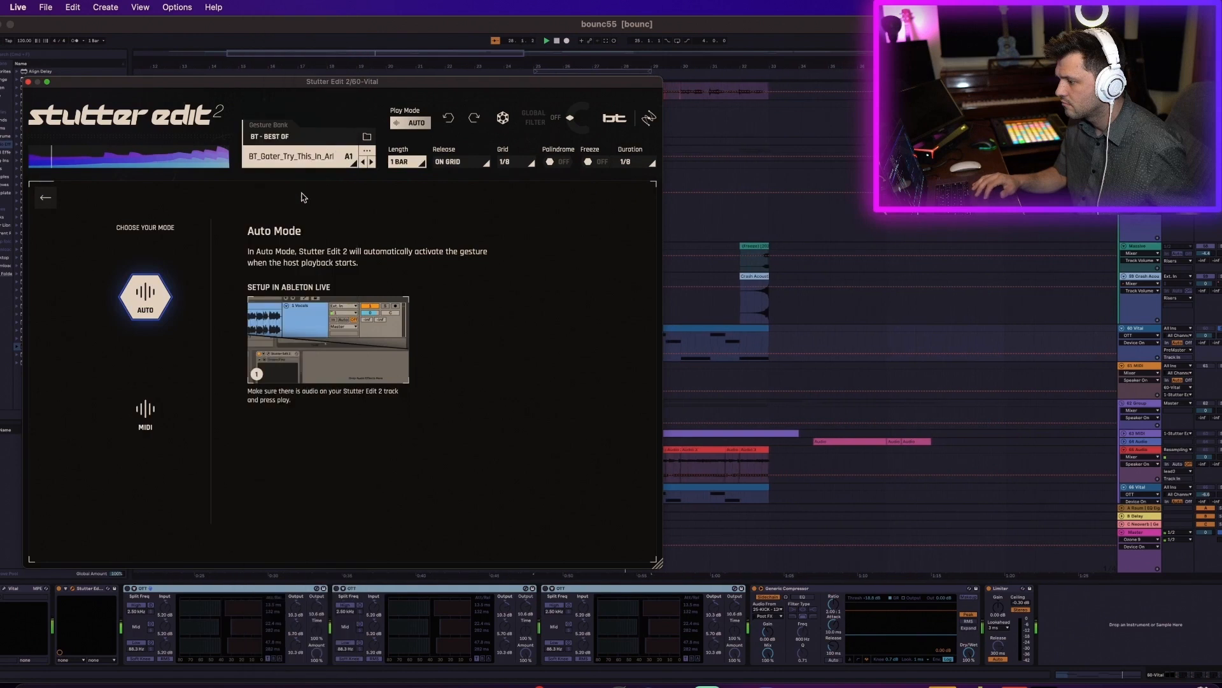
pyautogui.click(304, 158)
pyautogui.click(306, 160)
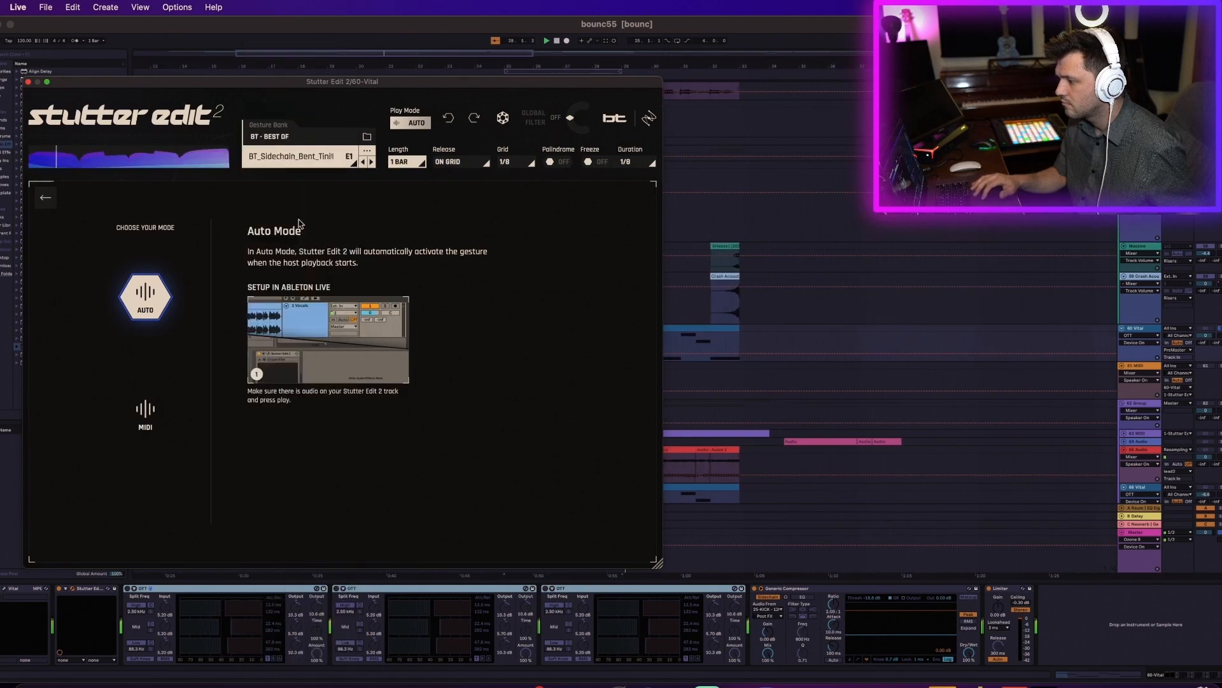
# Audition the BT_Stank_Bug (C#4) and BT_Dank_Dubs (B3) gestures, and select the BT_Trancegate_Sidechain (G3) gesture.
pyautogui.click(306, 159)
pyautogui.scroll(5, 307, 146)
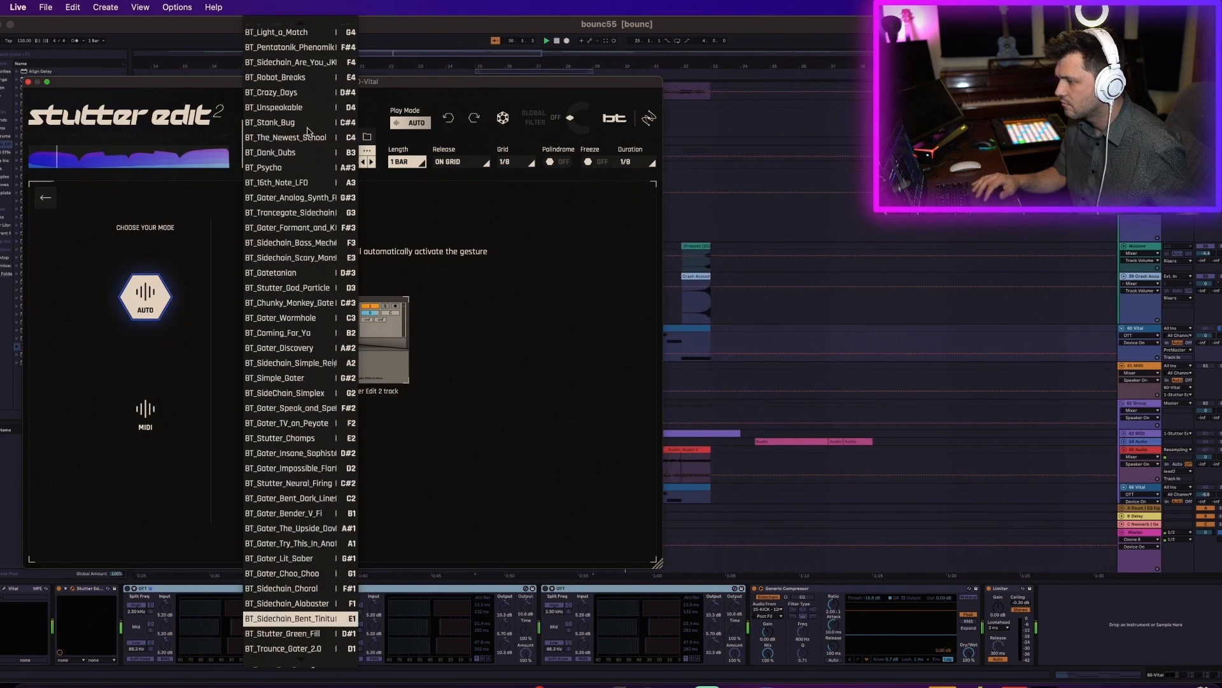
pyautogui.click(308, 132)
pyautogui.click(290, 162)
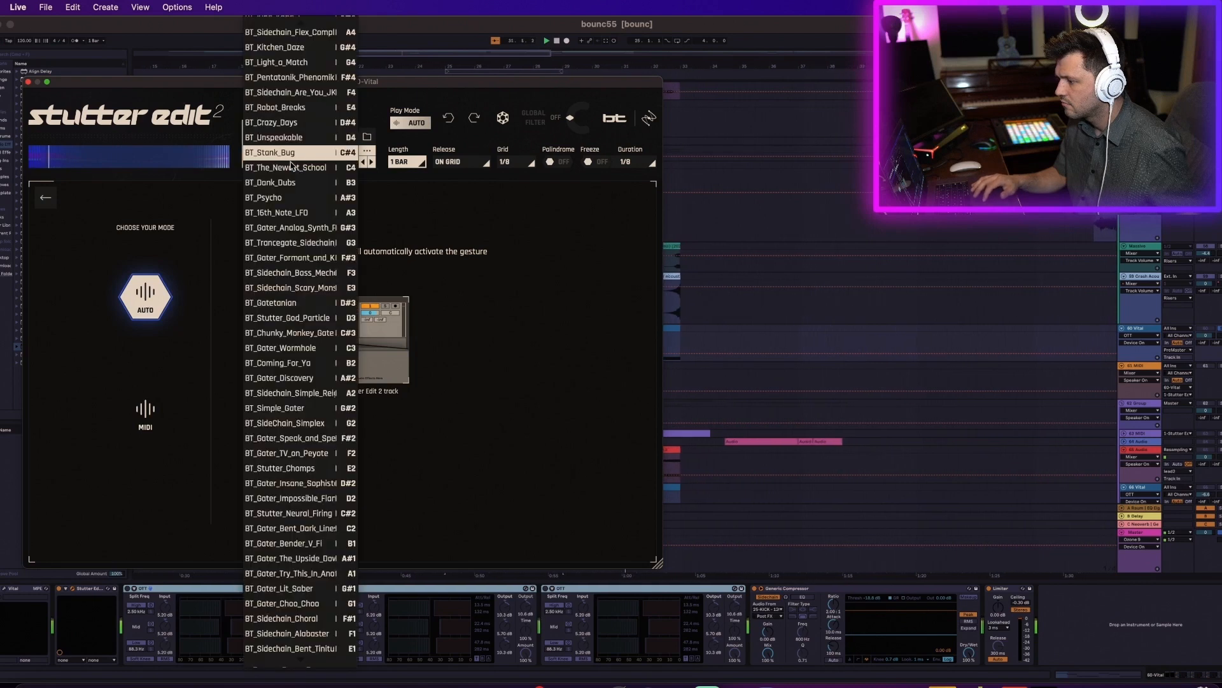
pyautogui.click(289, 183)
pyautogui.click(291, 157)
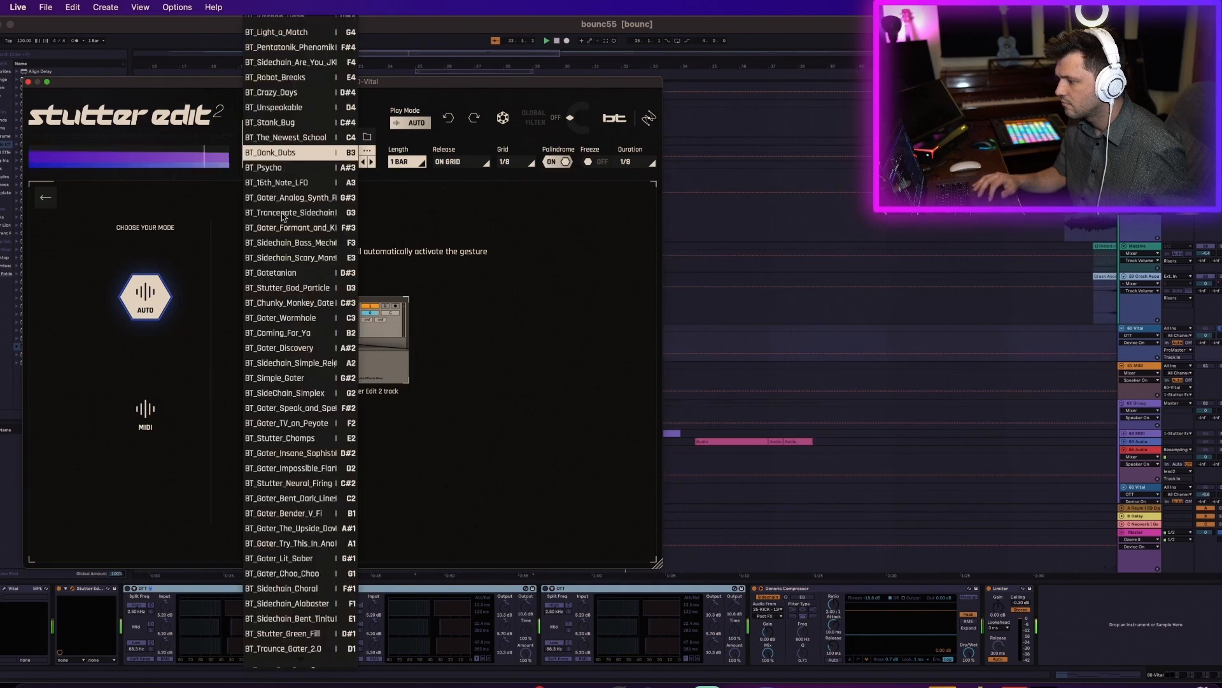
pyautogui.click(283, 216)
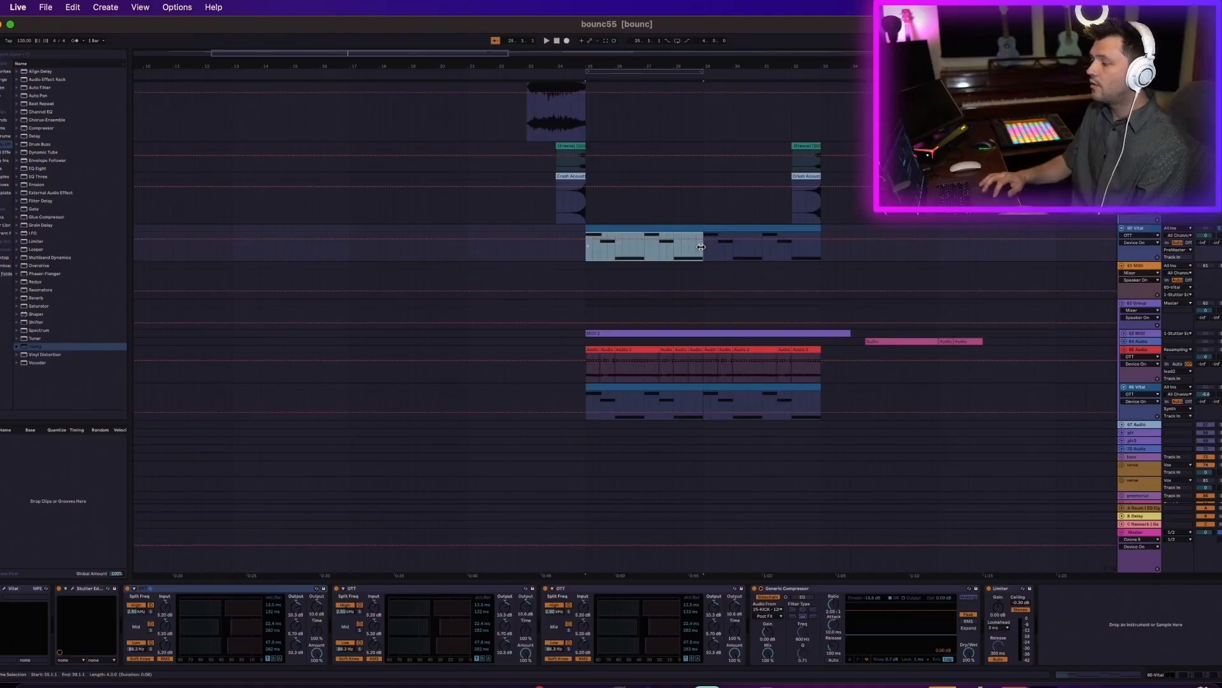
# Clear the time selection on the 60-Vital clip and select about the first four bars of the red resampled audio clips.
pyautogui.moveTo(702, 252); pyautogui.dragTo(576, 258)
pyautogui.click(577, 257)
pyautogui.click(591, 258)
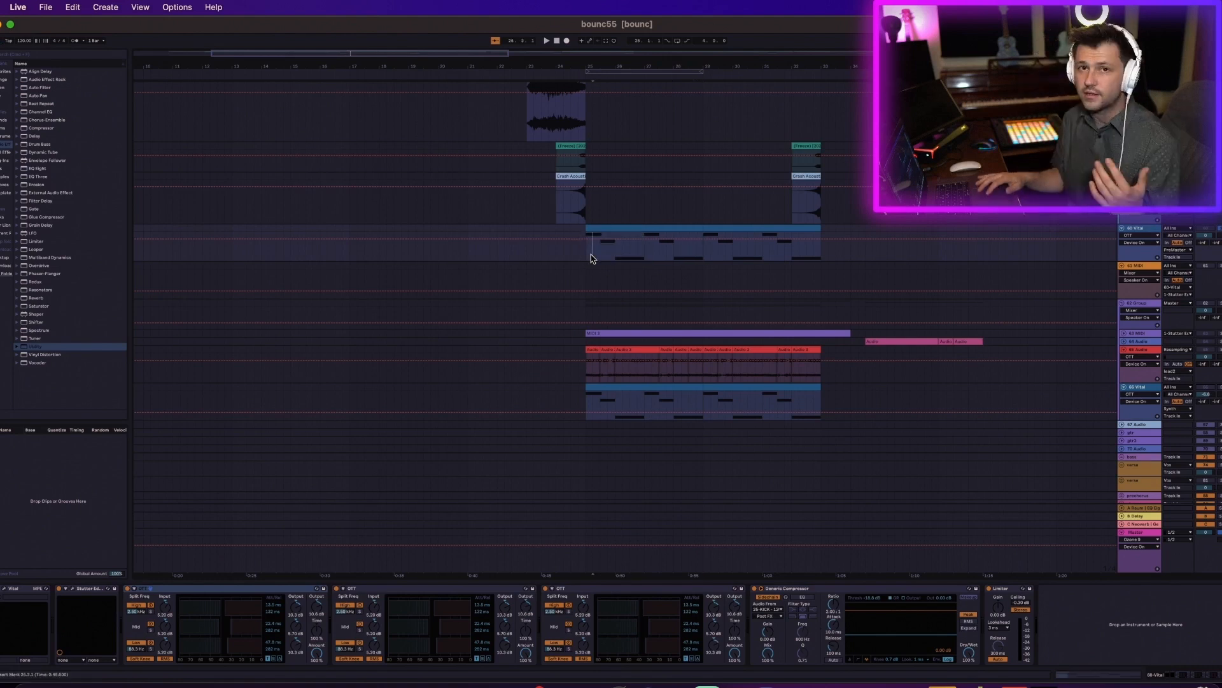
pyautogui.moveTo(587, 369); pyautogui.dragTo(700, 371)
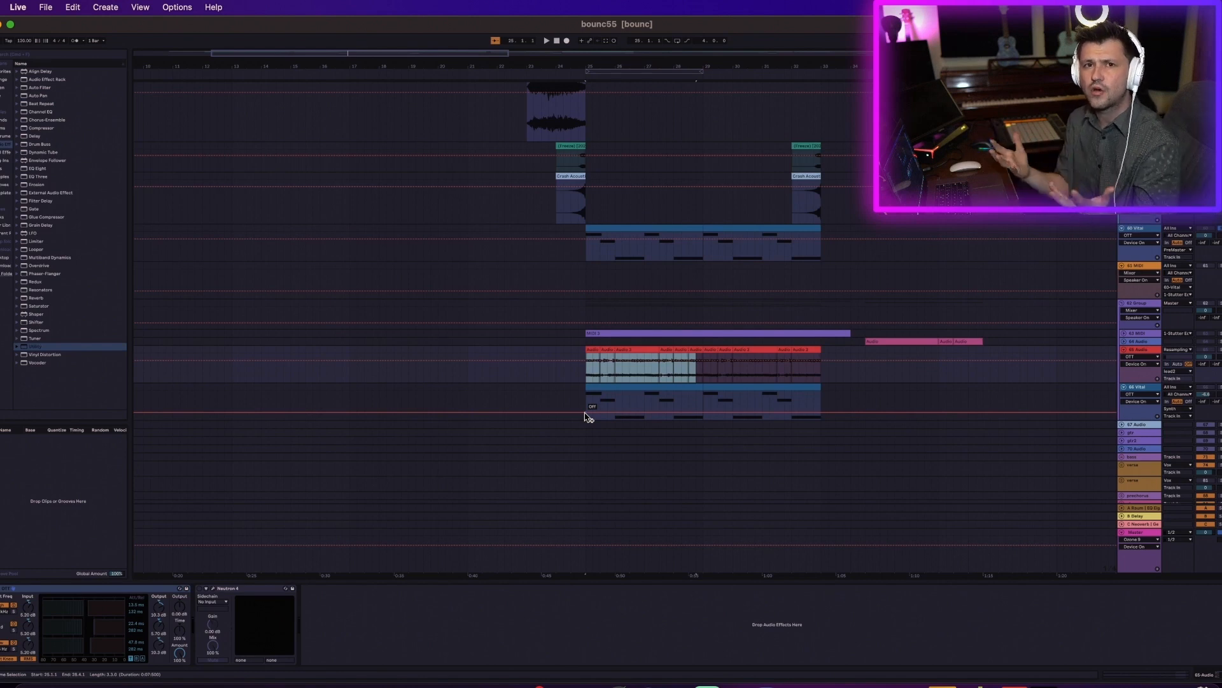
# Display the device chain of the 53-Audio track and audition its resampled audio clip at the drop.
pyautogui.scroll(10, 685, 368)
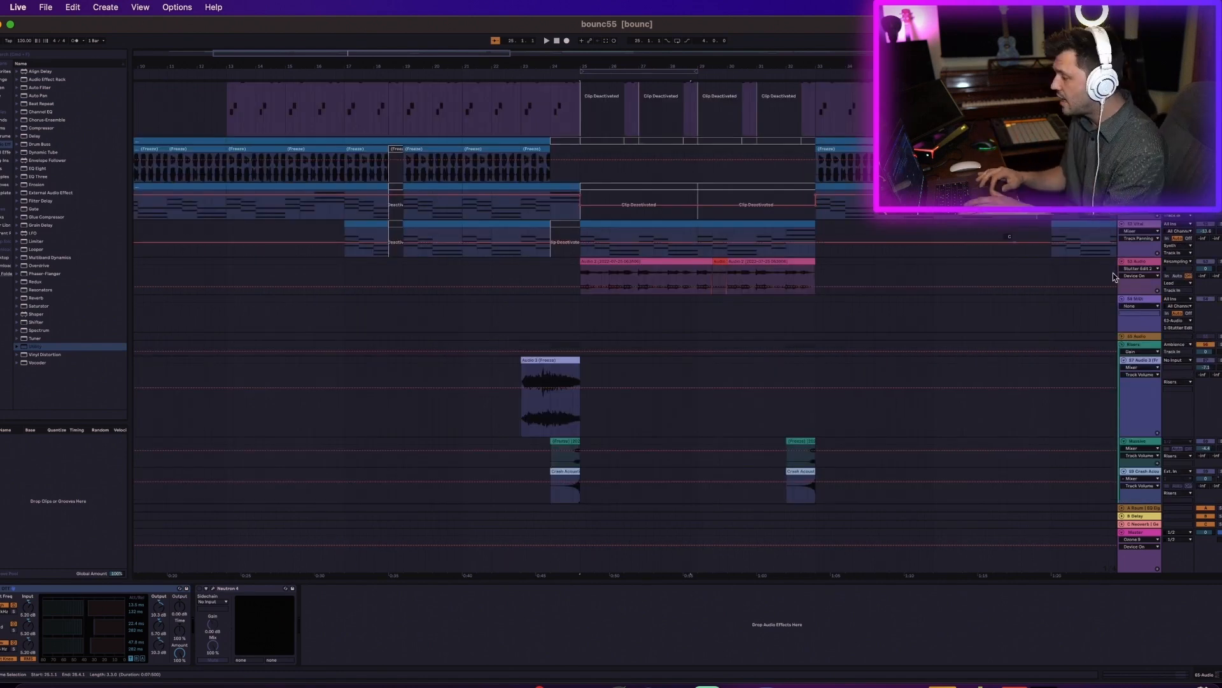
pyautogui.click(1152, 262)
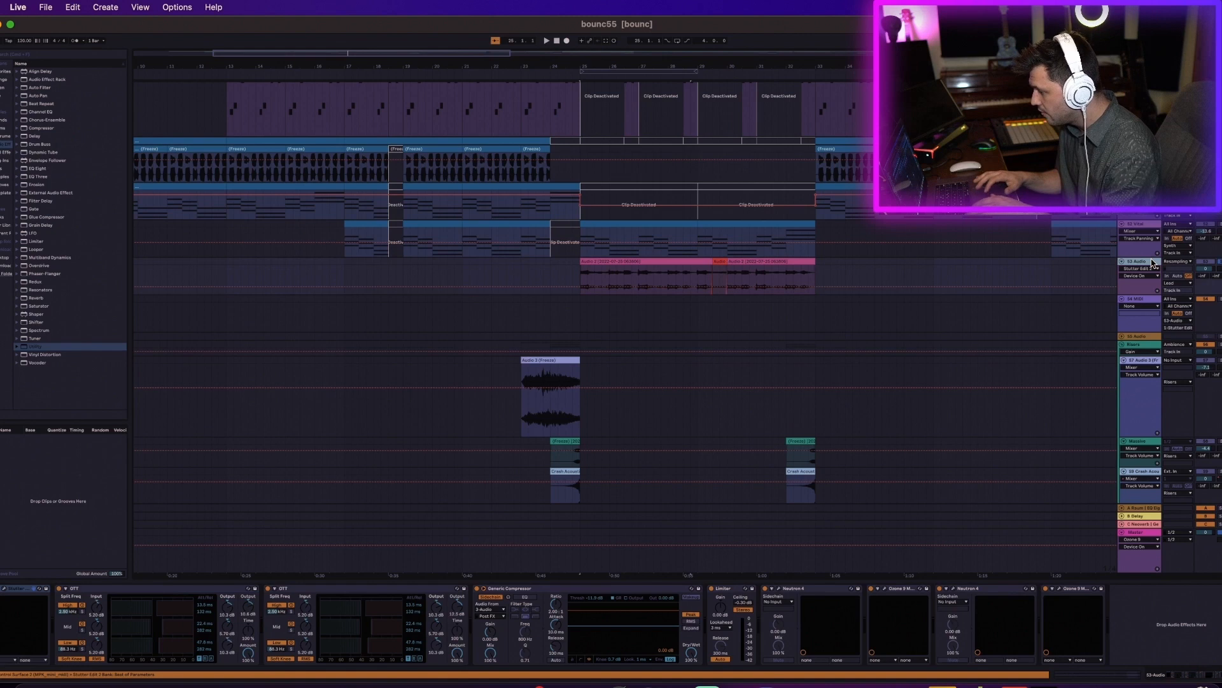
pyautogui.click(611, 266)
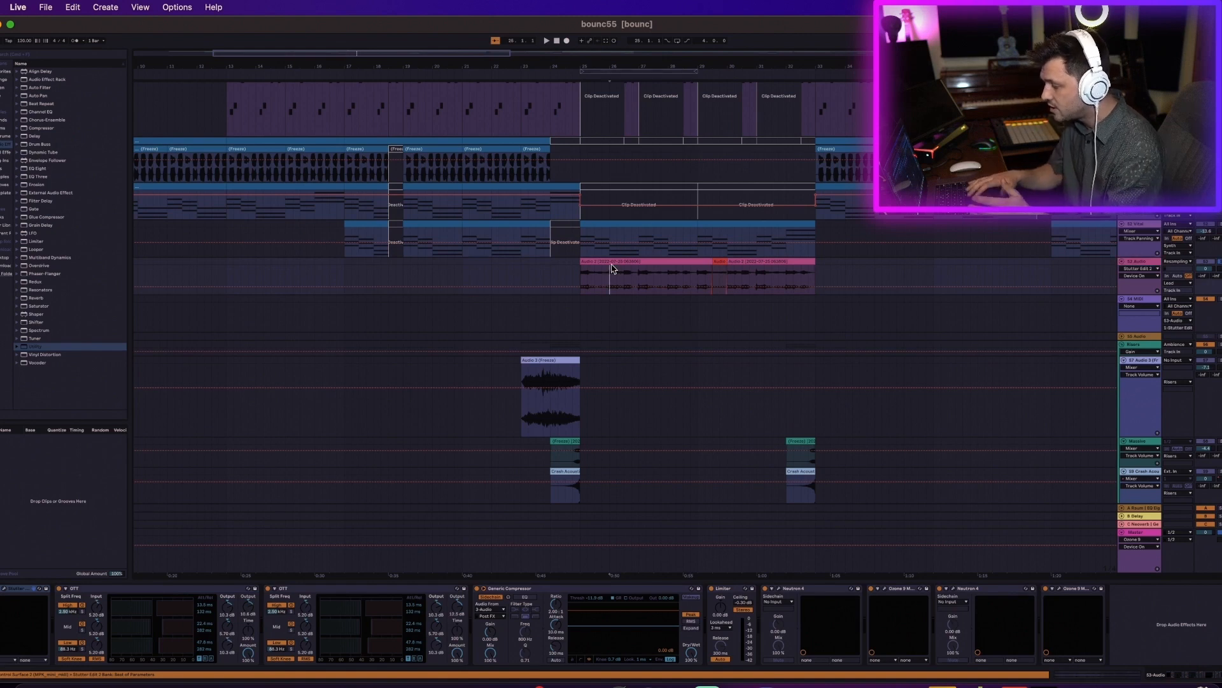
pyautogui.click(611, 262)
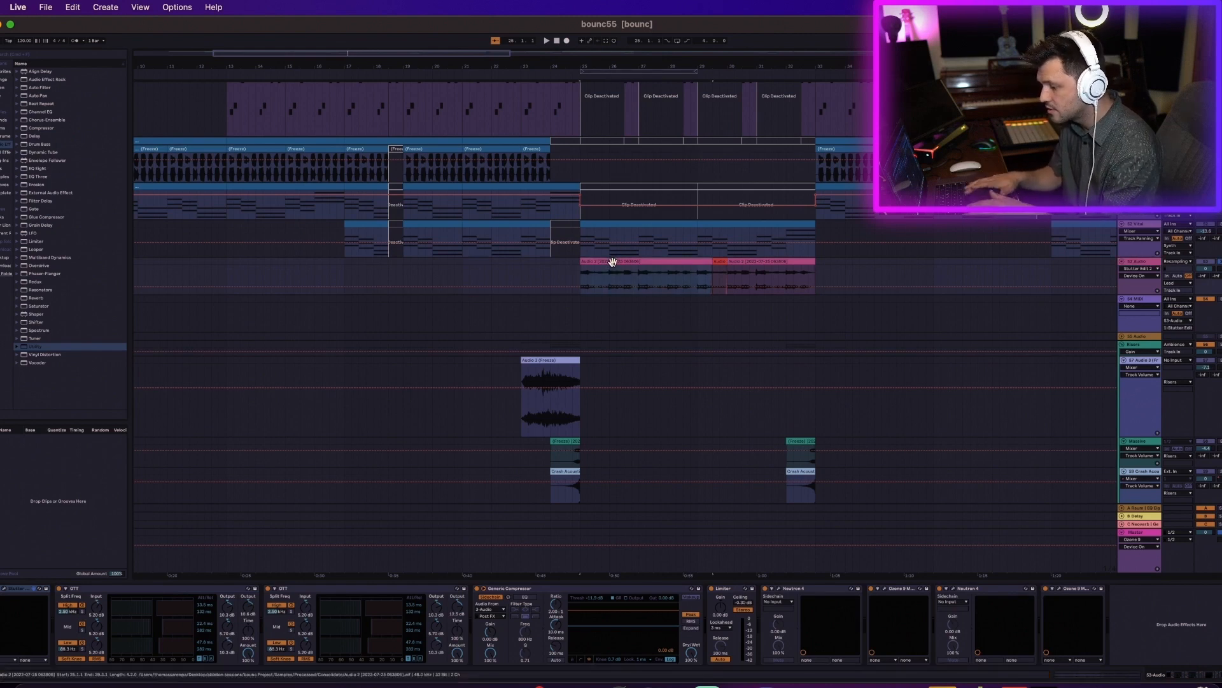
pyautogui.press('space')
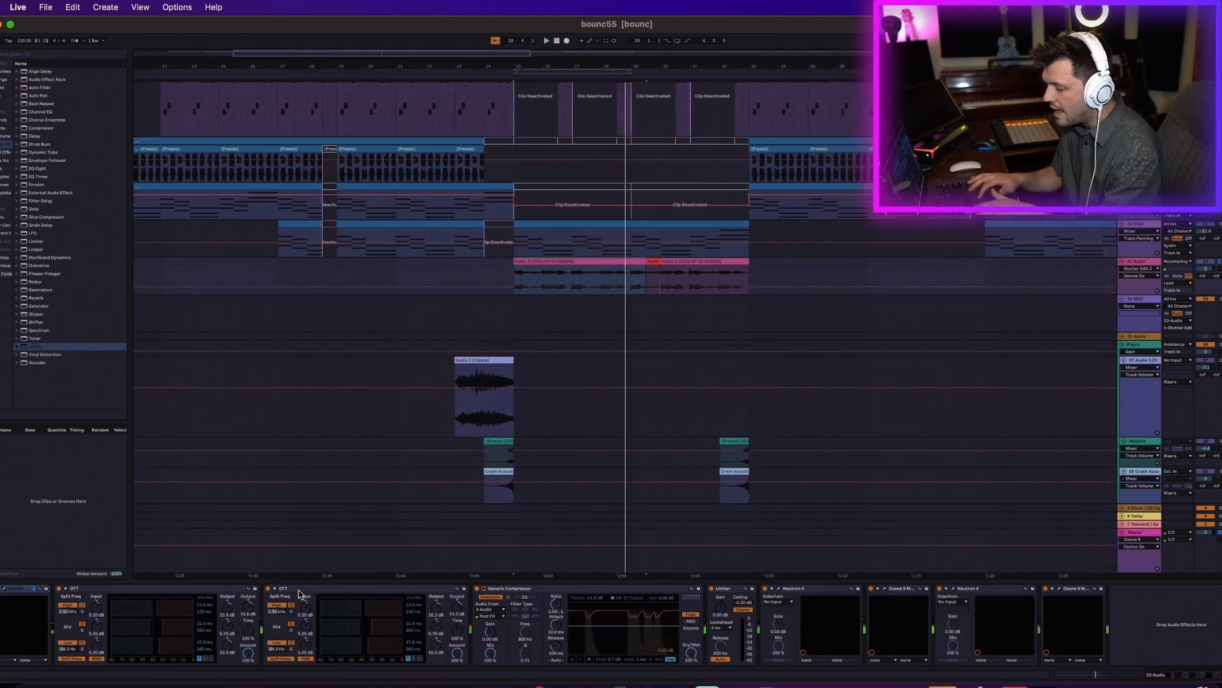
# Bypass both OTT devices on the 53-Audio track, re-enable them and play the clip again to compare the sound.
pyautogui.click(299, 595)
pyautogui.click(172, 595)
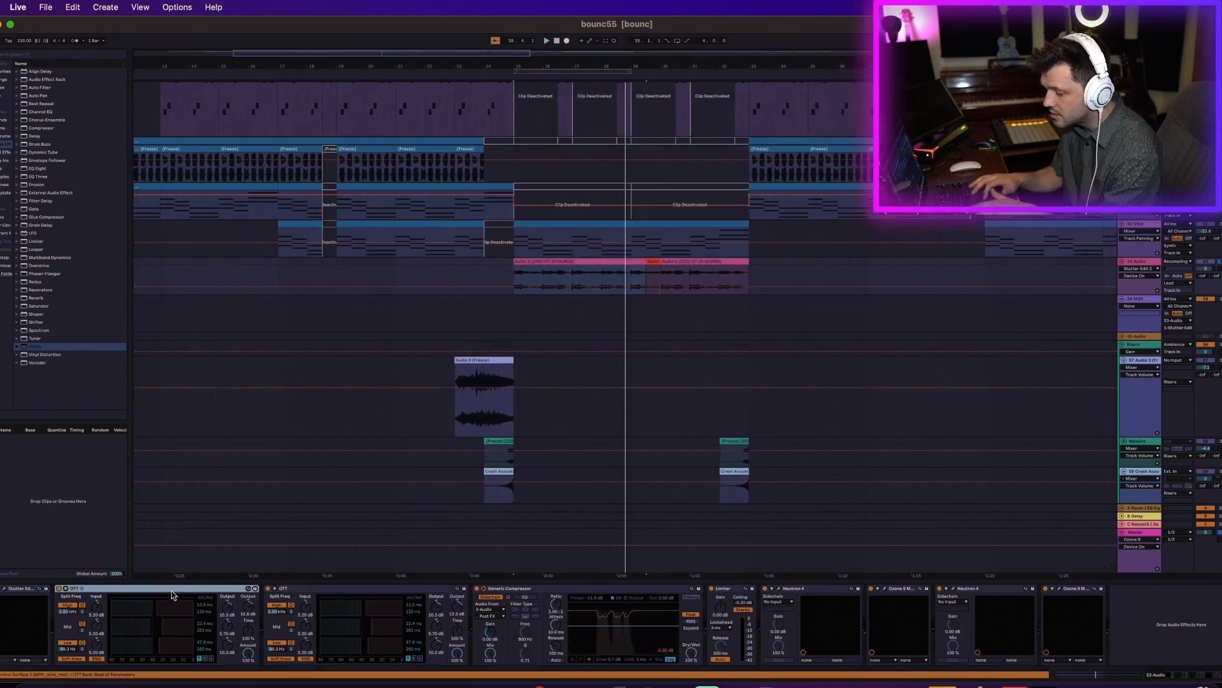
pyautogui.click(268, 590)
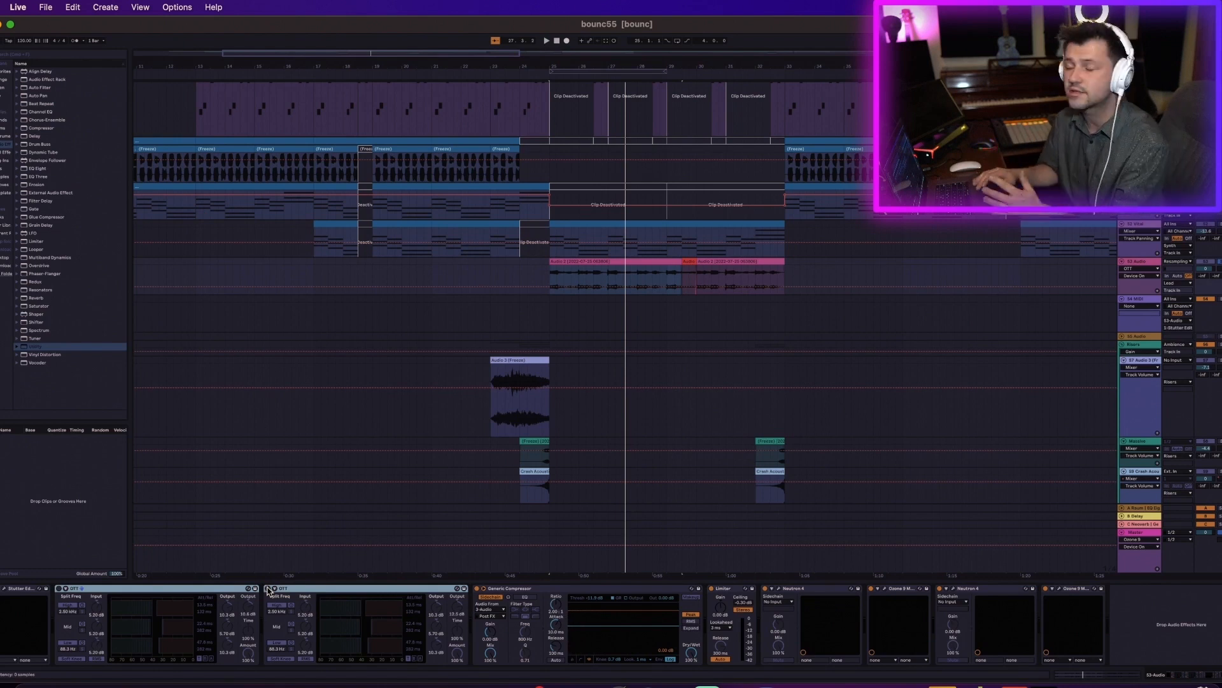
pyautogui.click(59, 588)
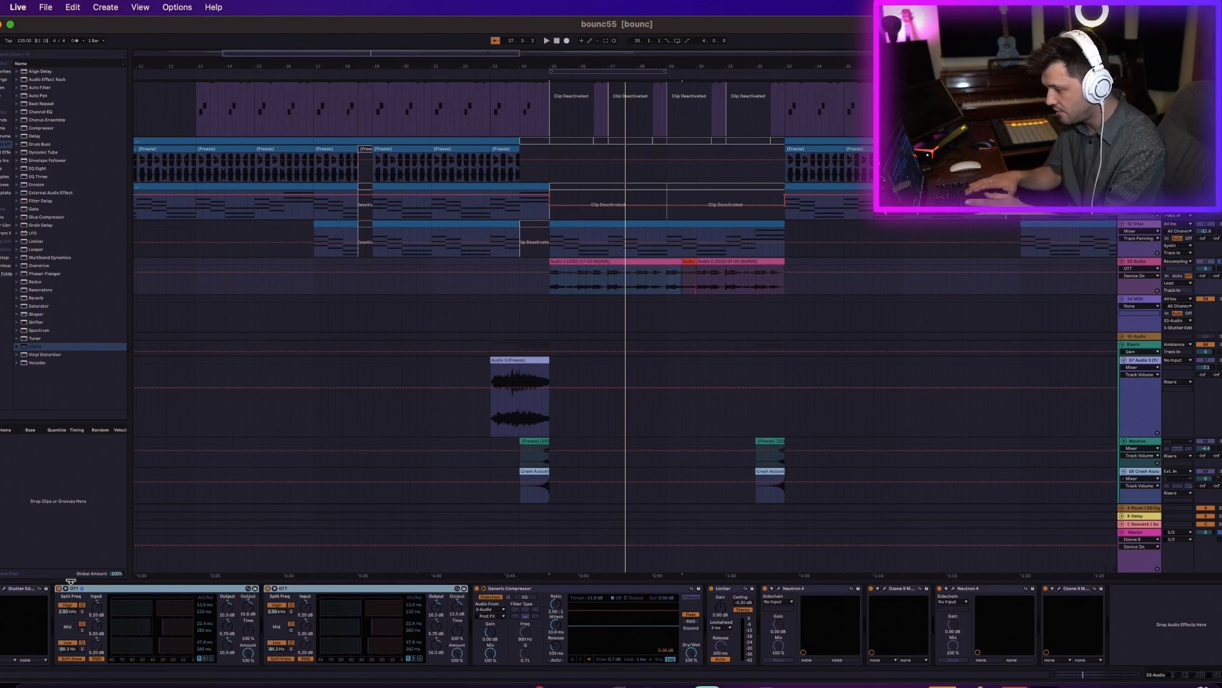
pyautogui.press('space')
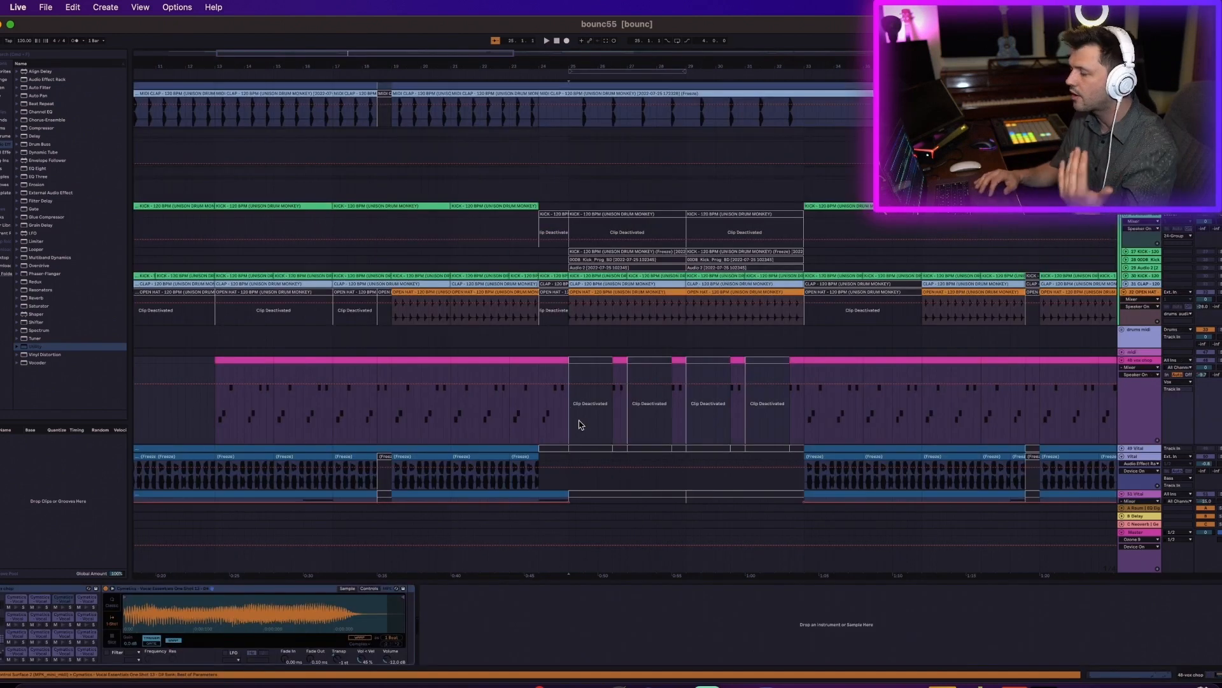
# Play the arrangement from just before the deactivated kick clips that lead into the first drop.
pyautogui.scroll(5, 583, 425)
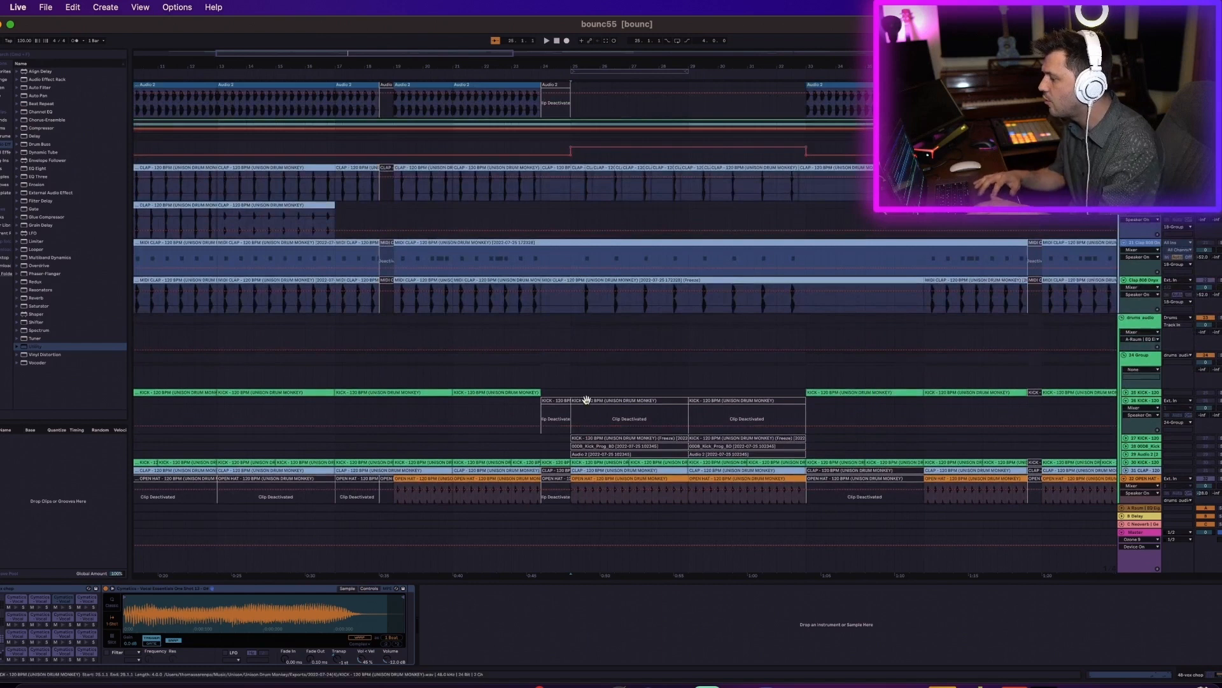
pyautogui.click(526, 410)
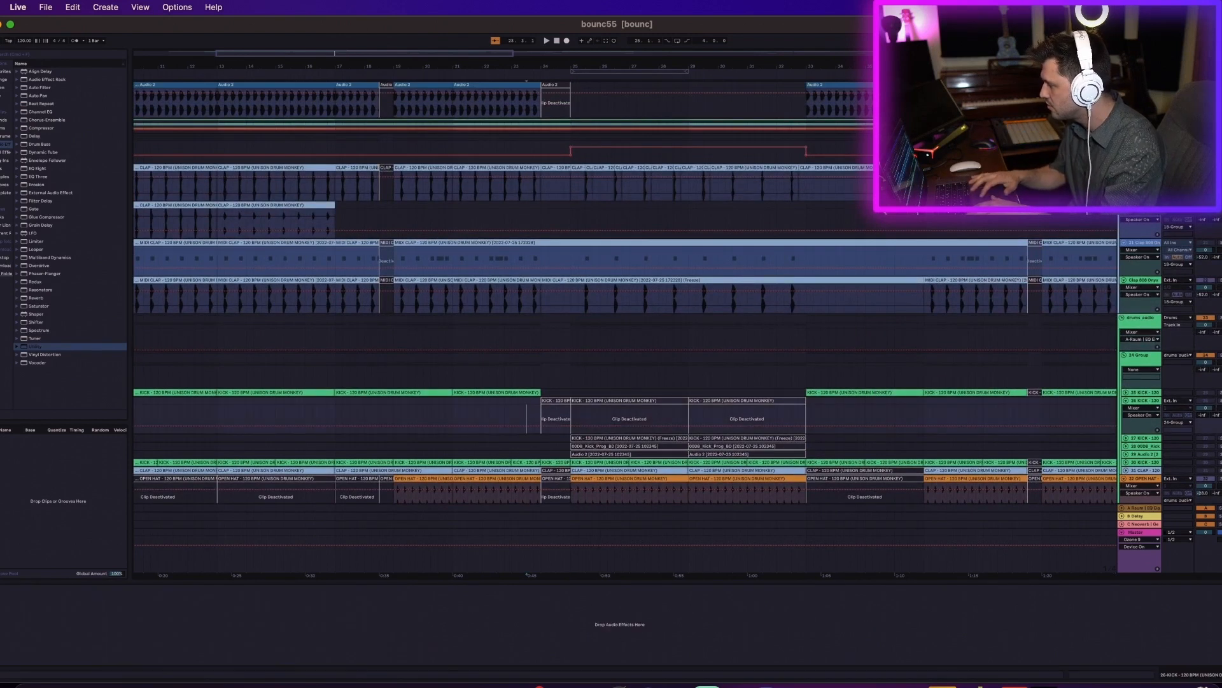
pyautogui.press('space')
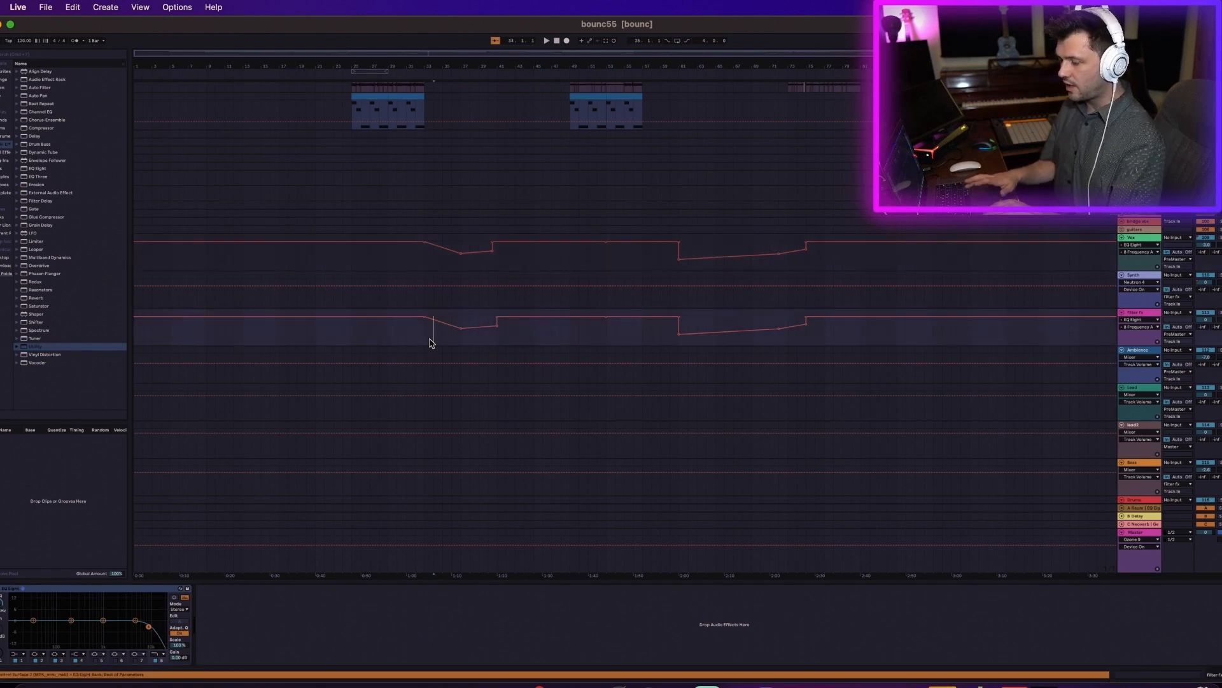
# Audition the EQ Eight frequency automation on the Filter fx track from bar 34 and from about bar 39.
pyautogui.press('space')
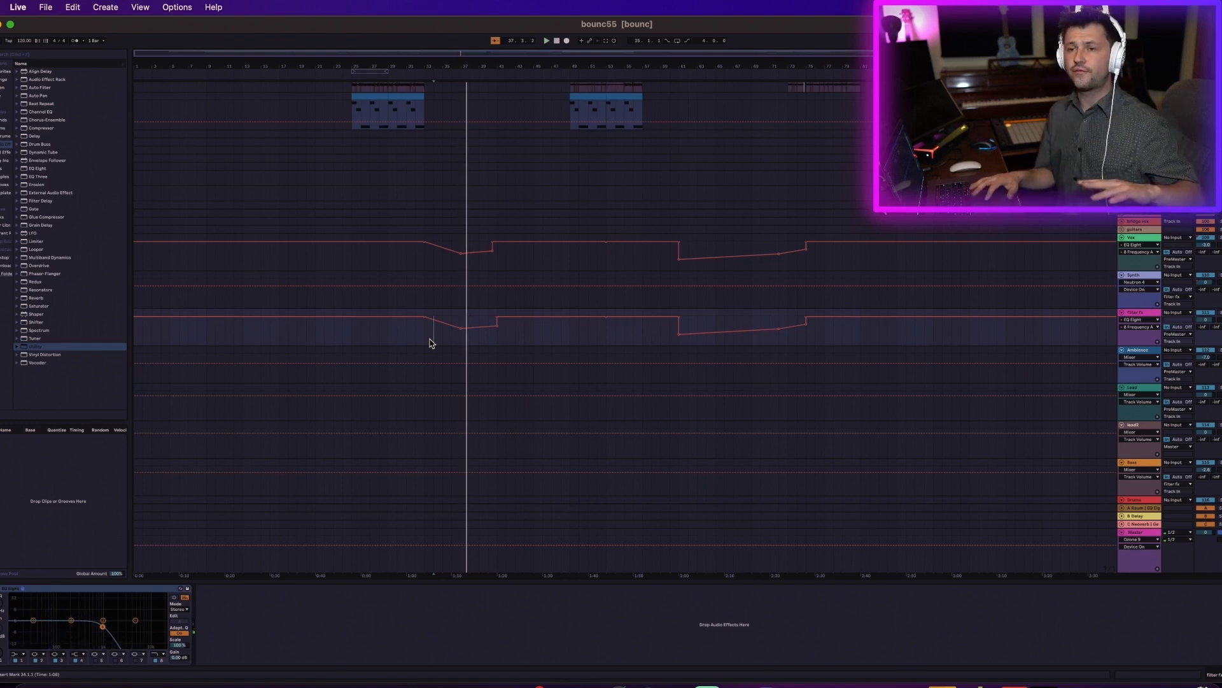
pyautogui.click(487, 339)
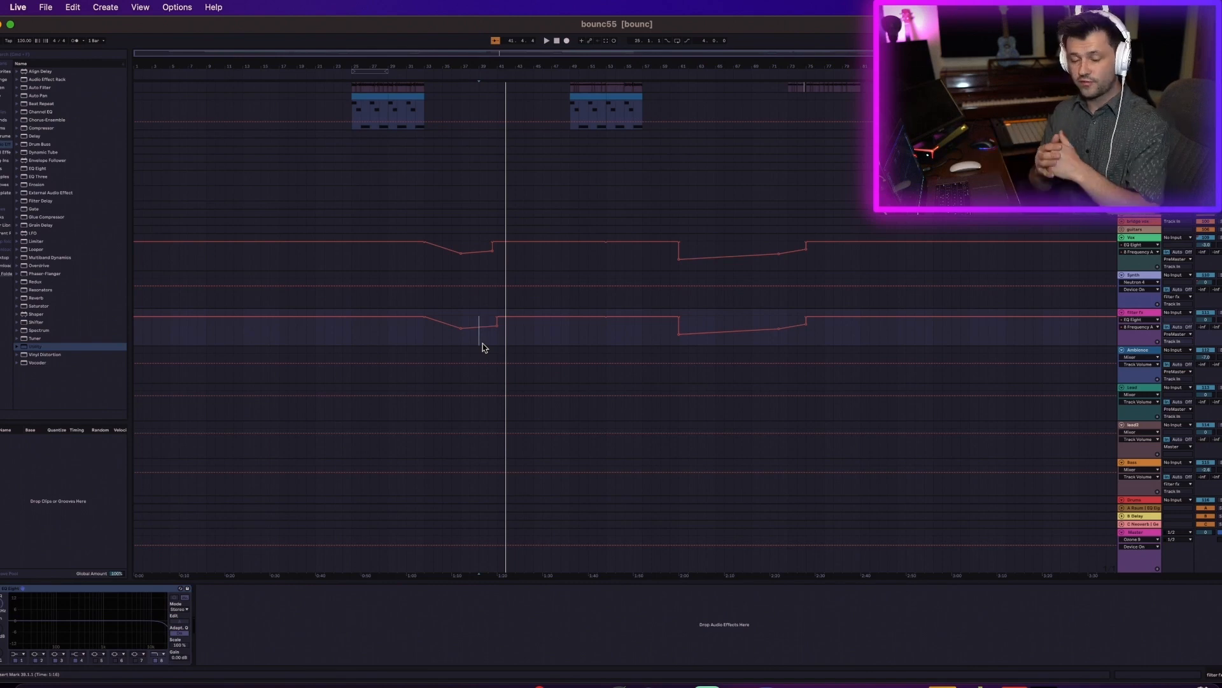
# Set the playback start to bar 46, show the Master track's effect chain and play into the second drop.
pyautogui.click(543, 251)
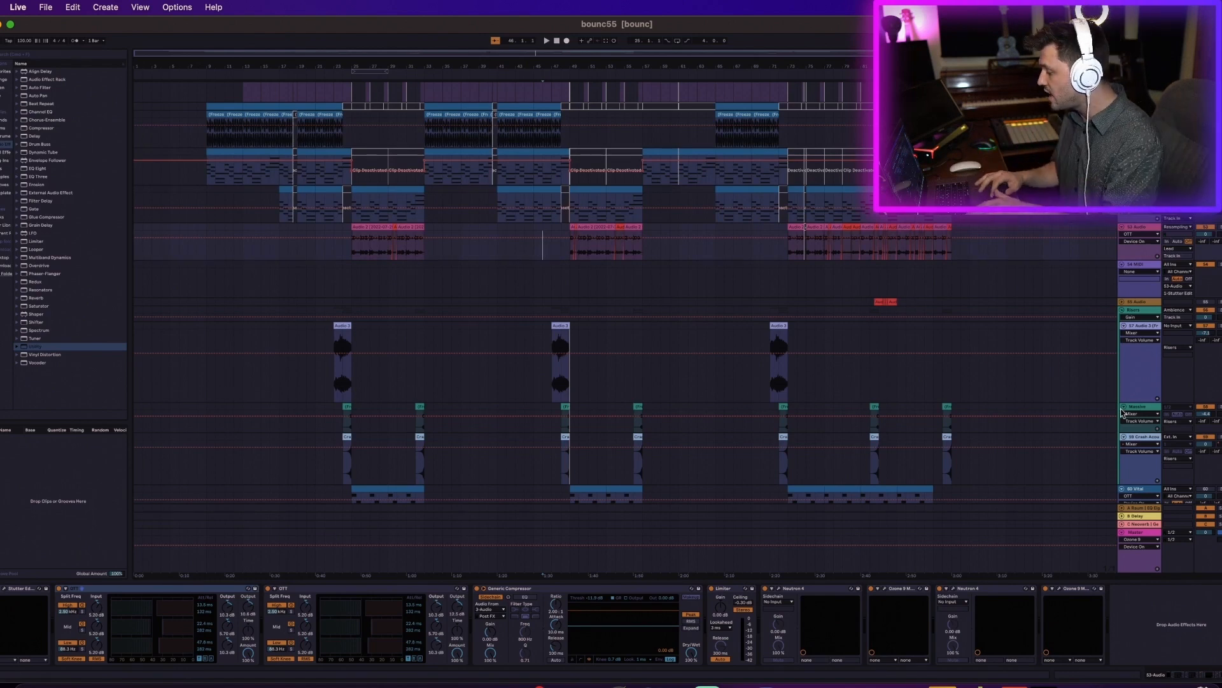
pyautogui.click(1138, 533)
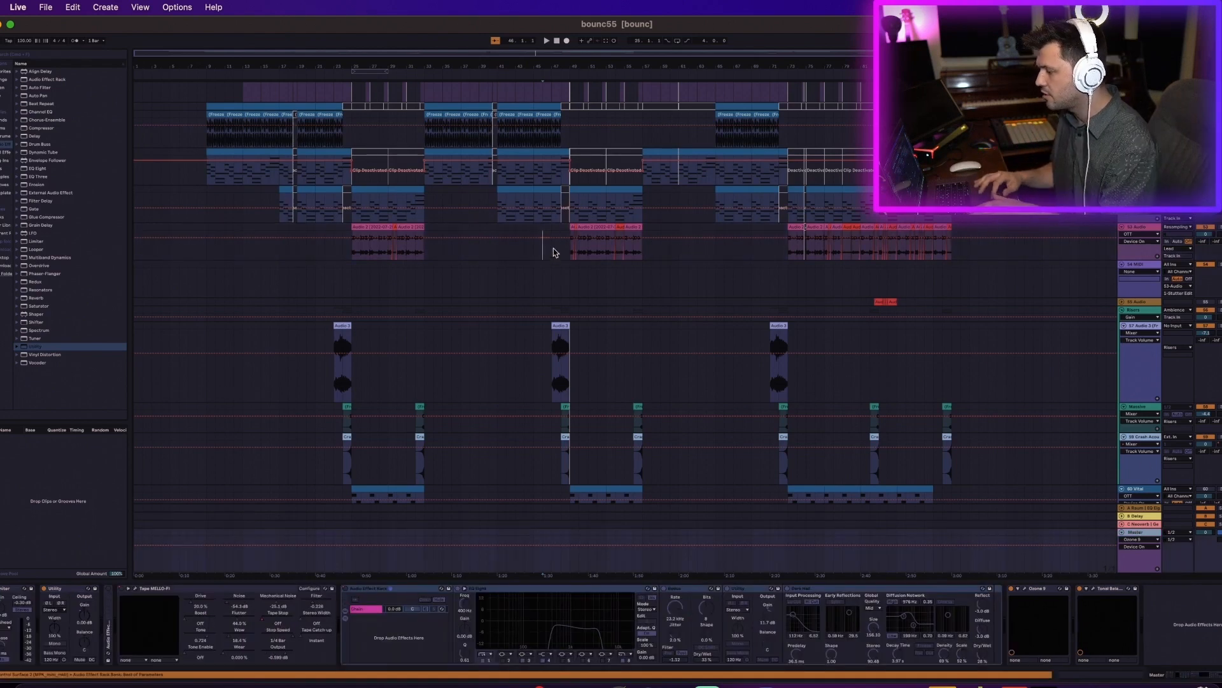
pyautogui.press('space')
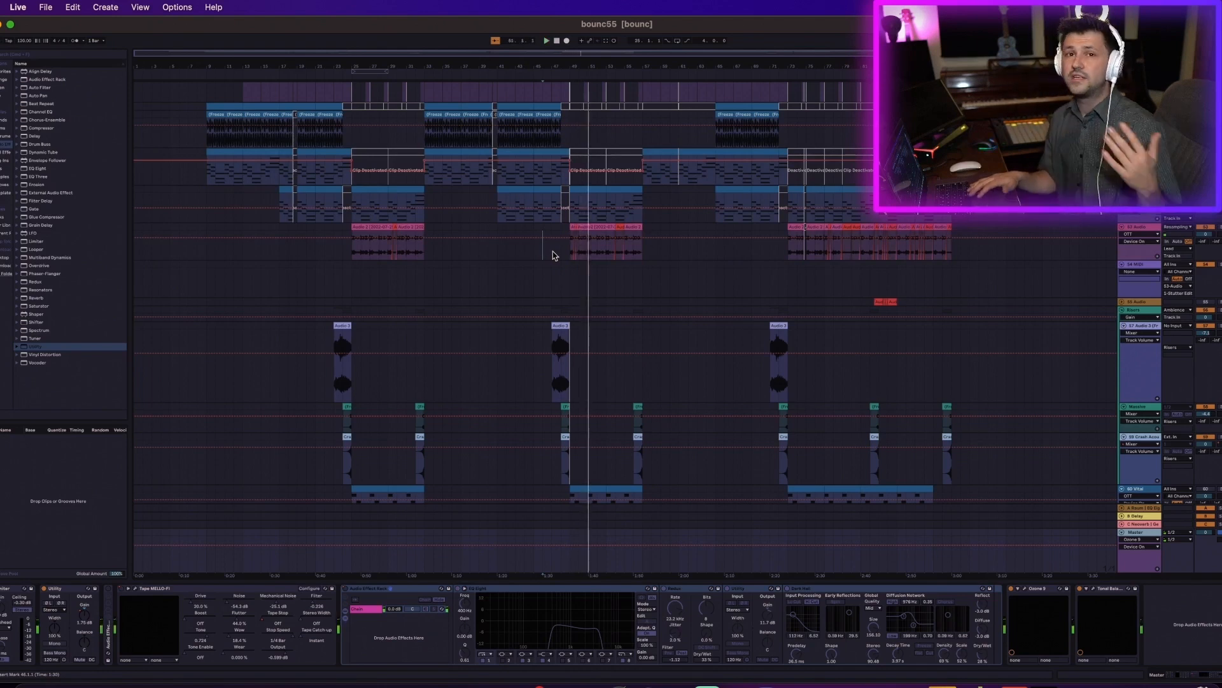
# Select the 51-Vital clip after the second drop and audition the breakdown from bar 57.
pyautogui.click(602, 226)
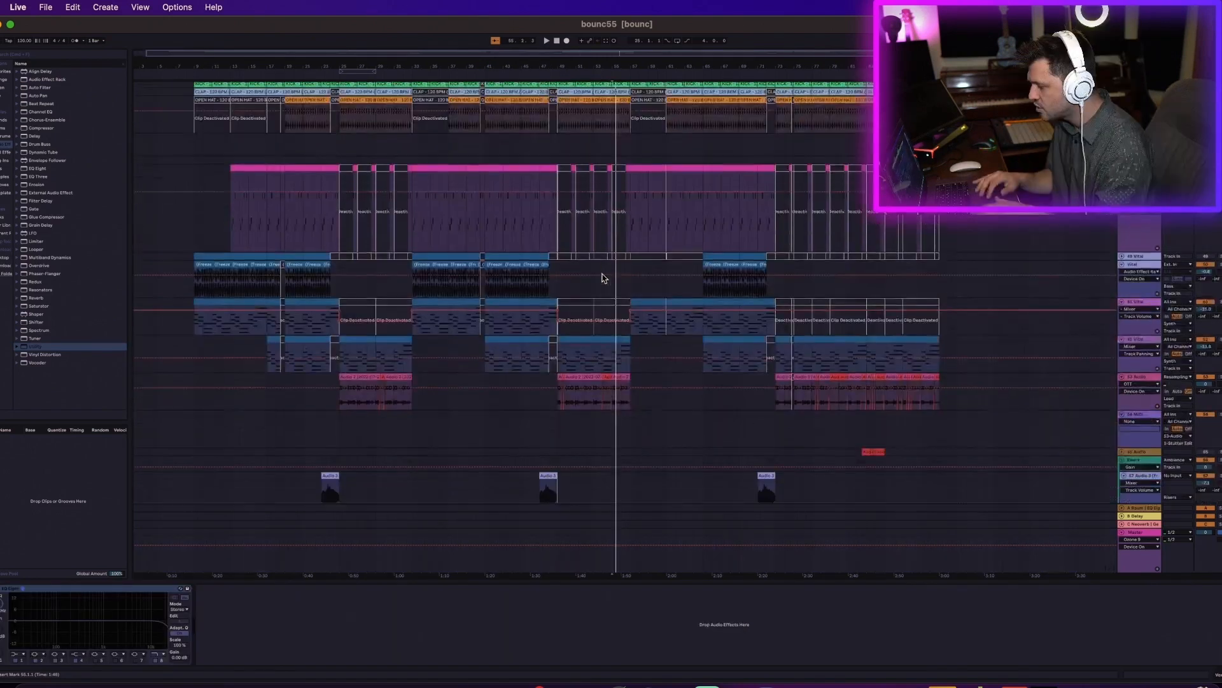
pyautogui.scroll(-1, 605, 278)
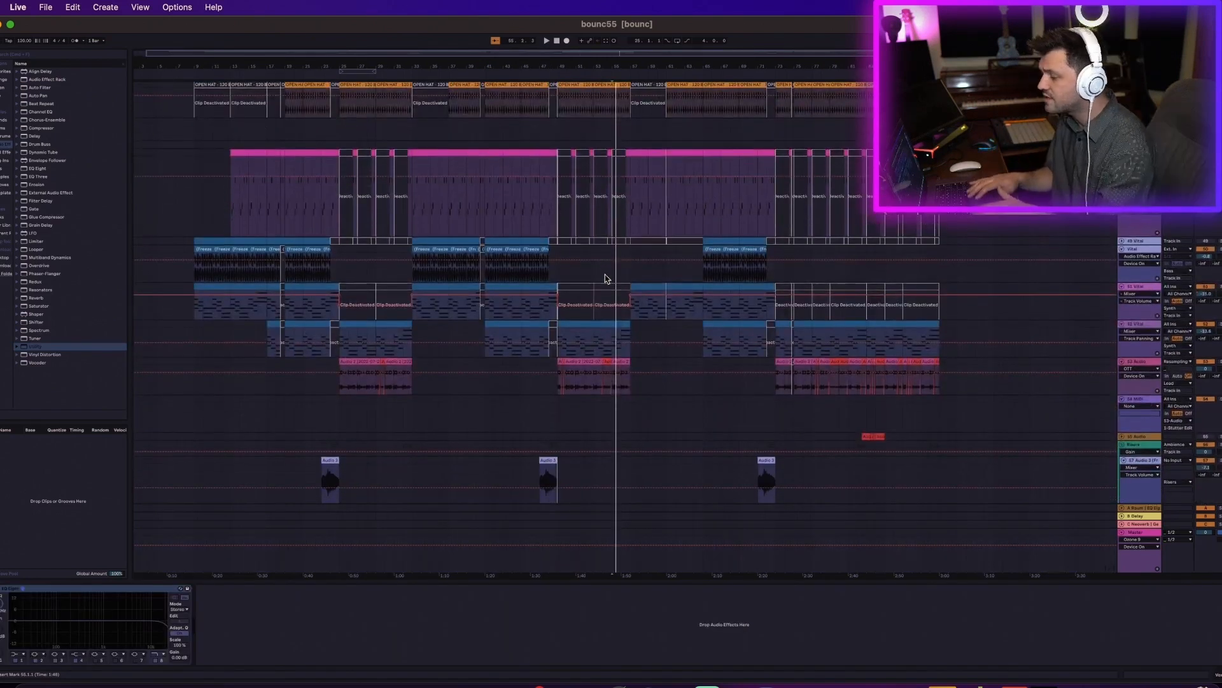
pyautogui.click(643, 282)
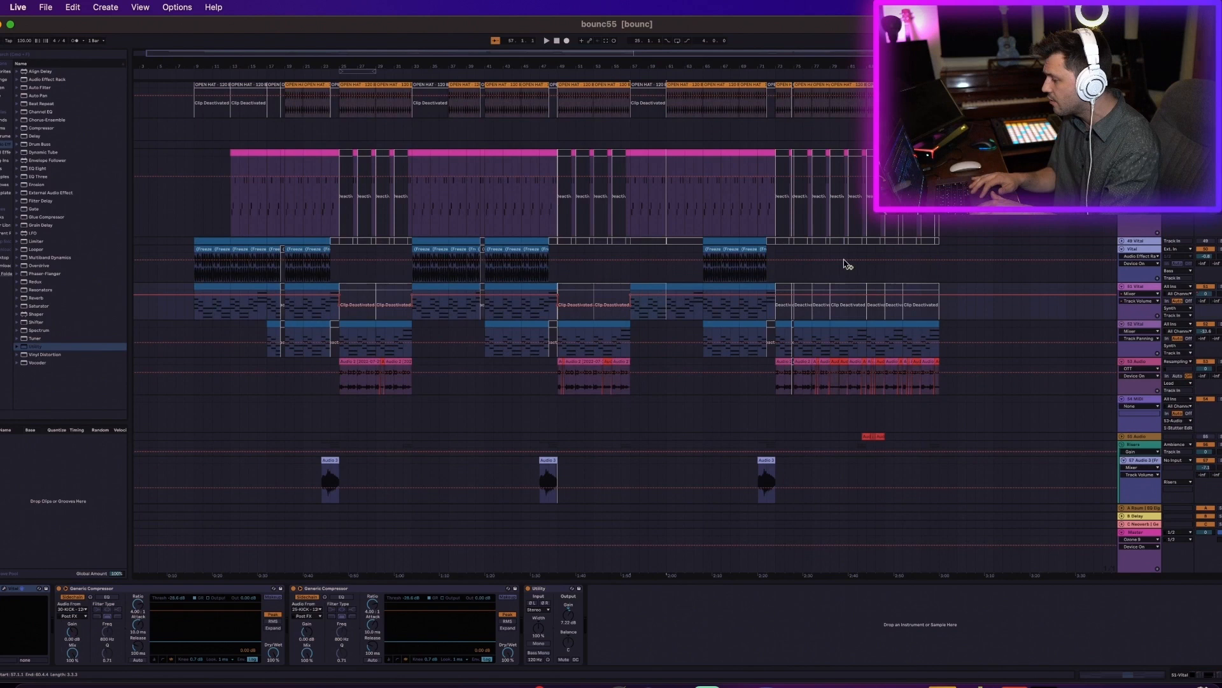
pyautogui.press('space')
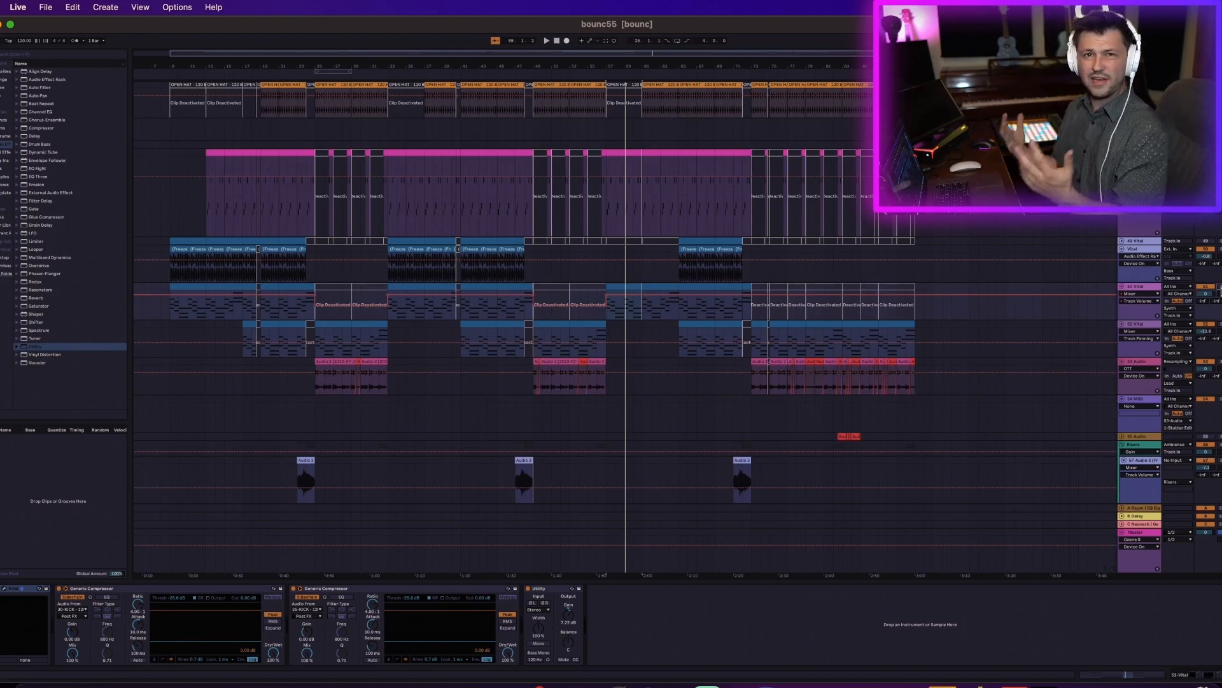
pyautogui.press('space')
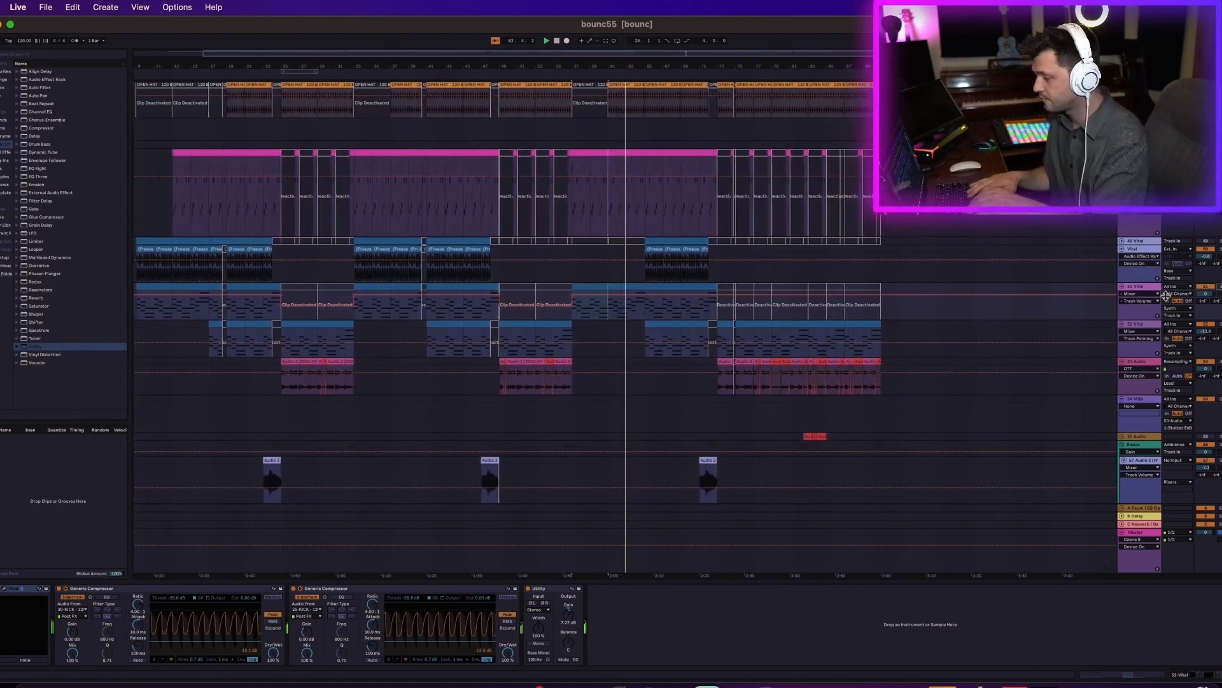
# Follow the breakdown down to the bus tracks and play the Filter fx track's EQ Eight automation from bar 60.
pyautogui.scroll(-5, 781, 354)
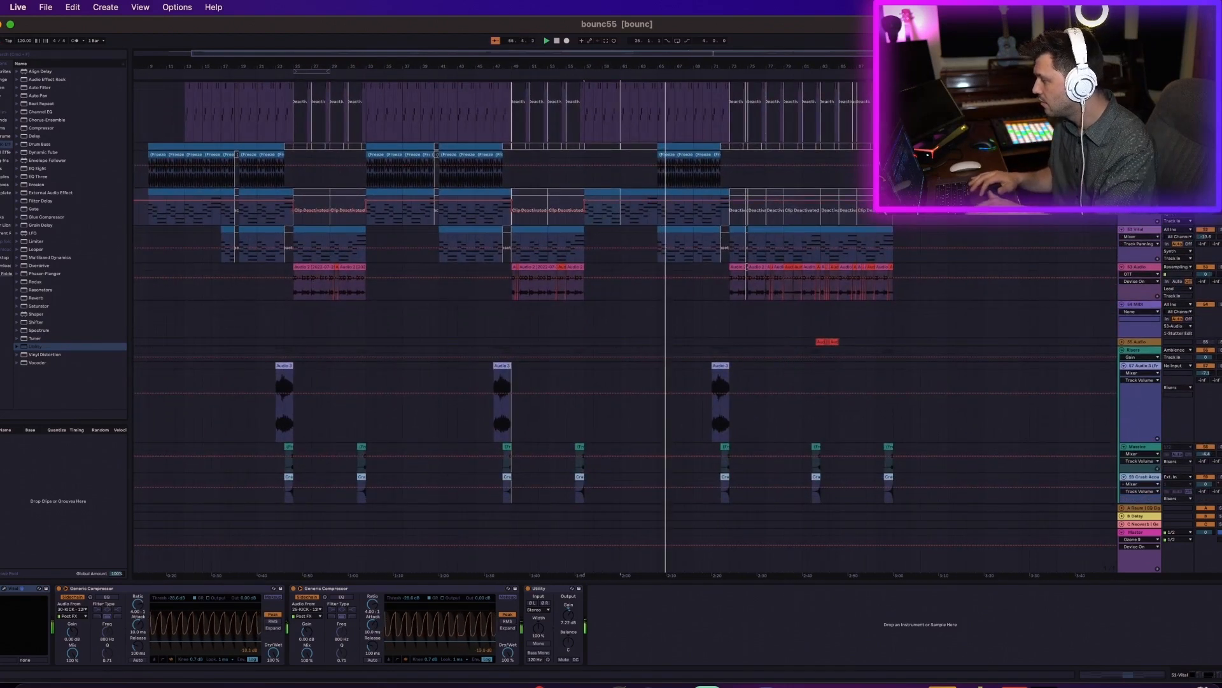
pyautogui.press('Up')
pyautogui.scroll(-15, 990, 338)
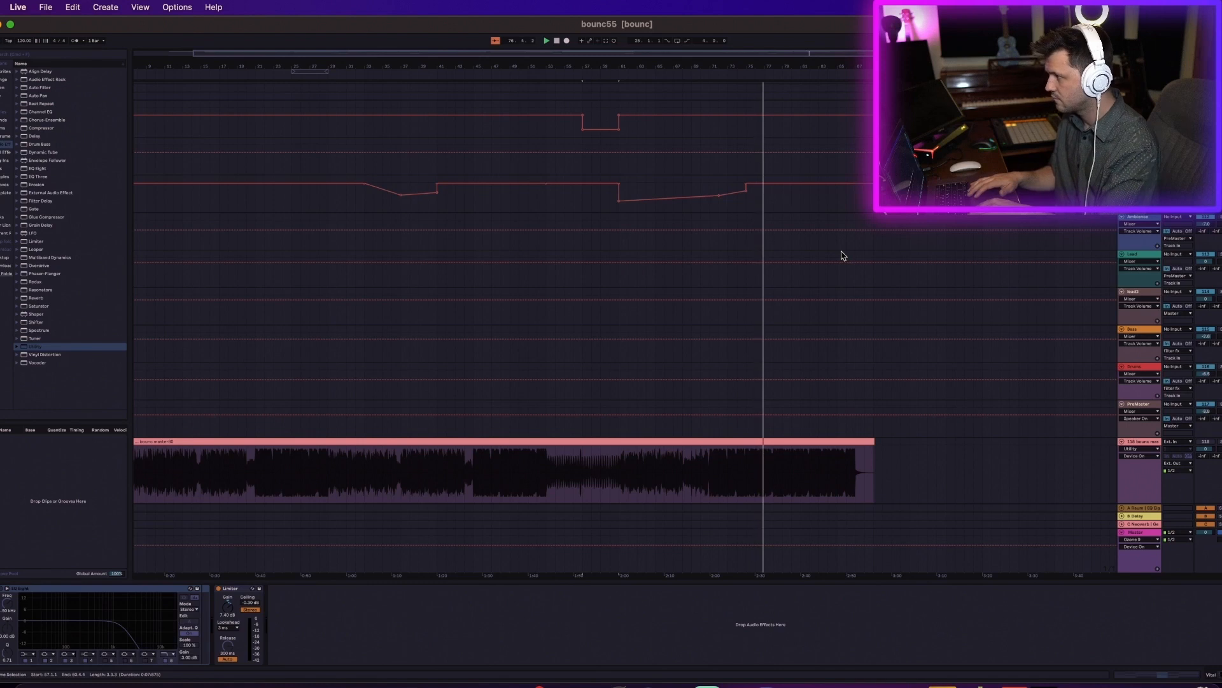
pyautogui.click(604, 210)
pyautogui.scroll(3, 604, 211)
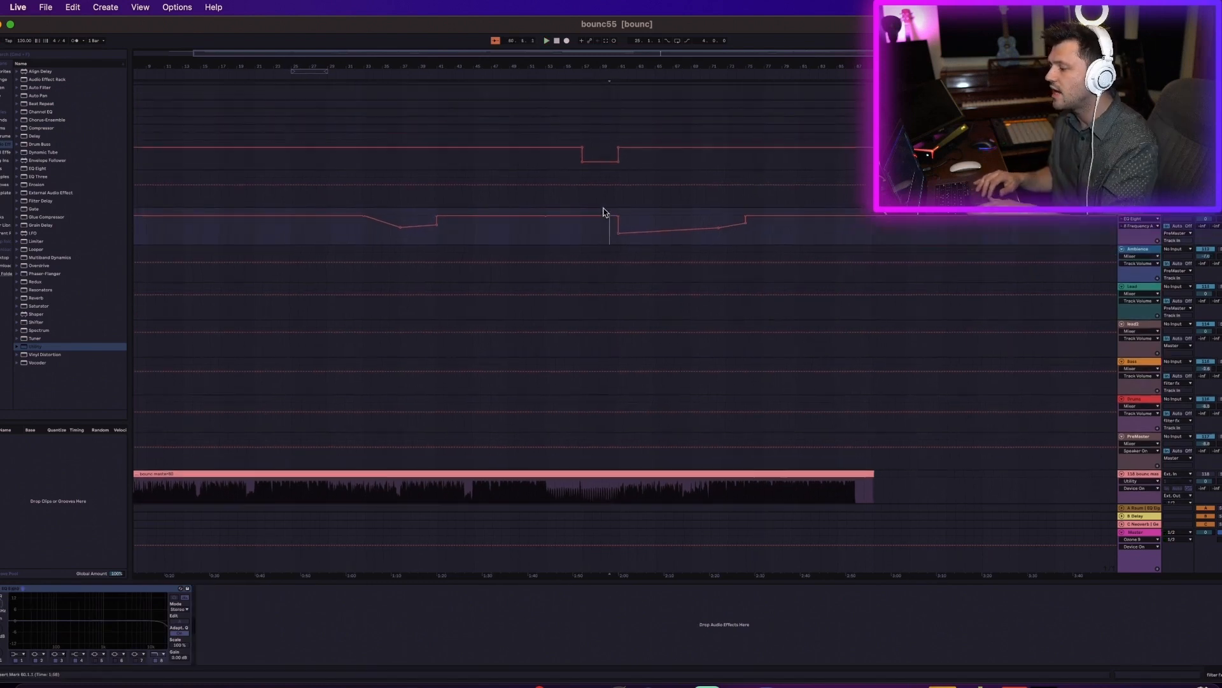
pyautogui.press('space')
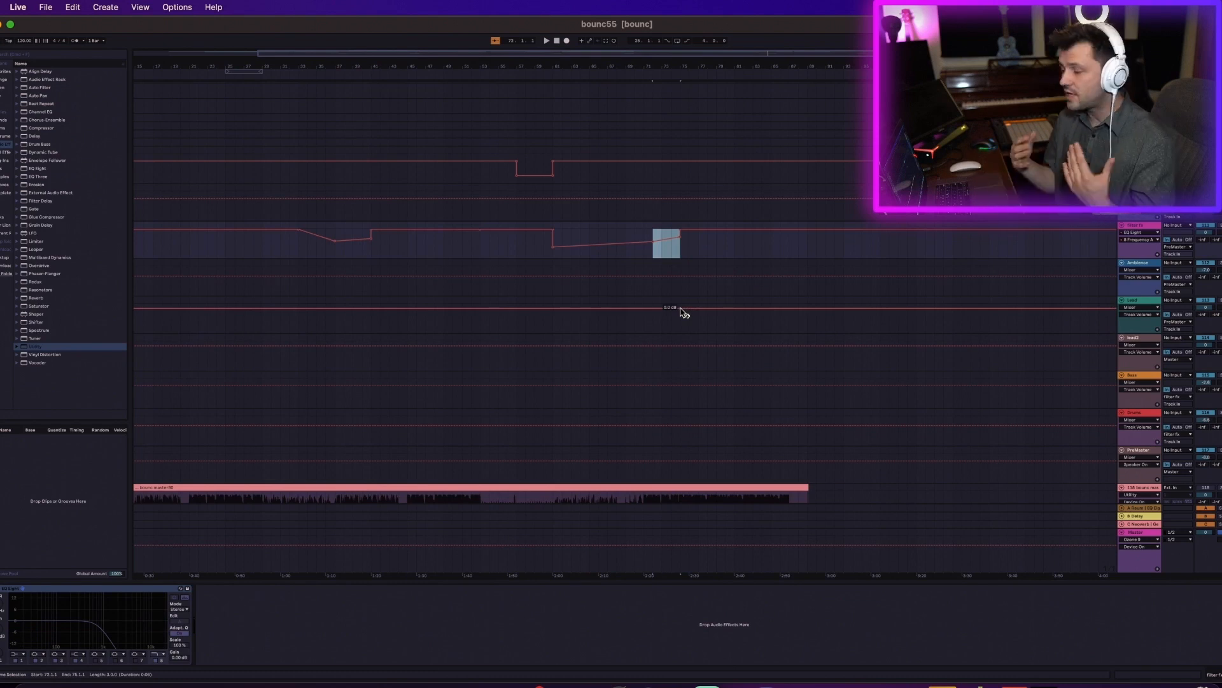
# Show the Master track's effect chain and play the final drop from bar 73 while reviewing the drum, synth and riser tracks.
pyautogui.click(1143, 532)
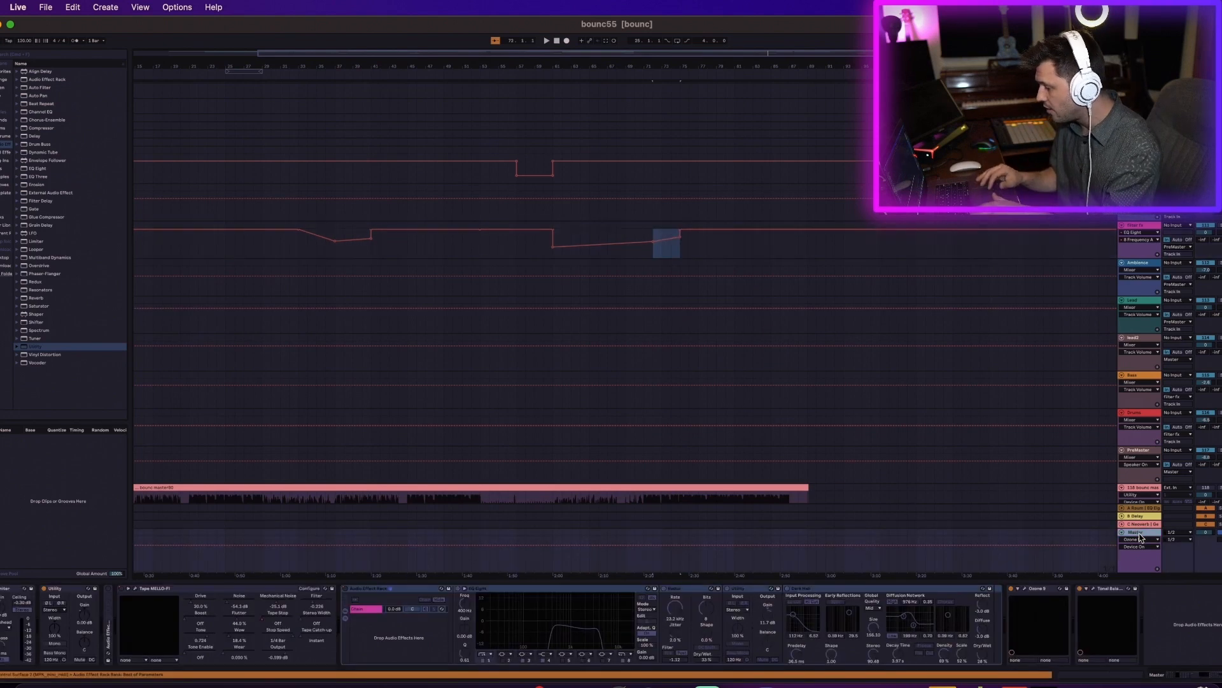
pyautogui.press('space')
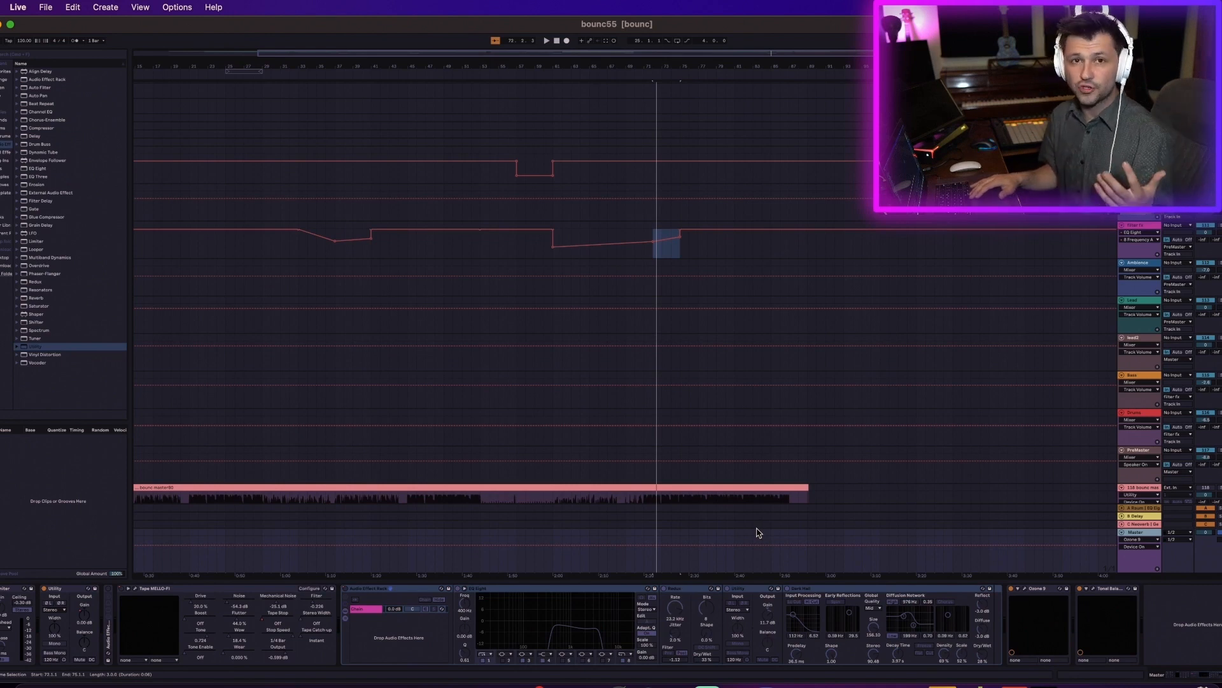
pyautogui.press('space')
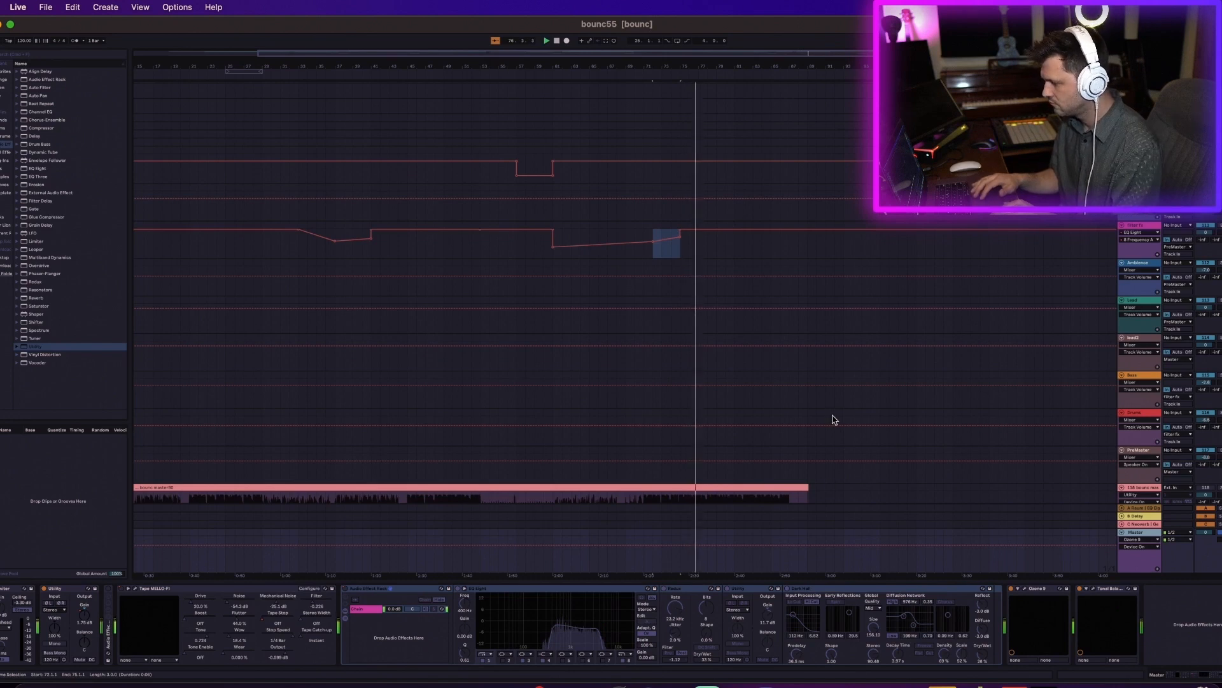
pyautogui.scroll(10, 834, 419)
pyautogui.scroll(15, 834, 419)
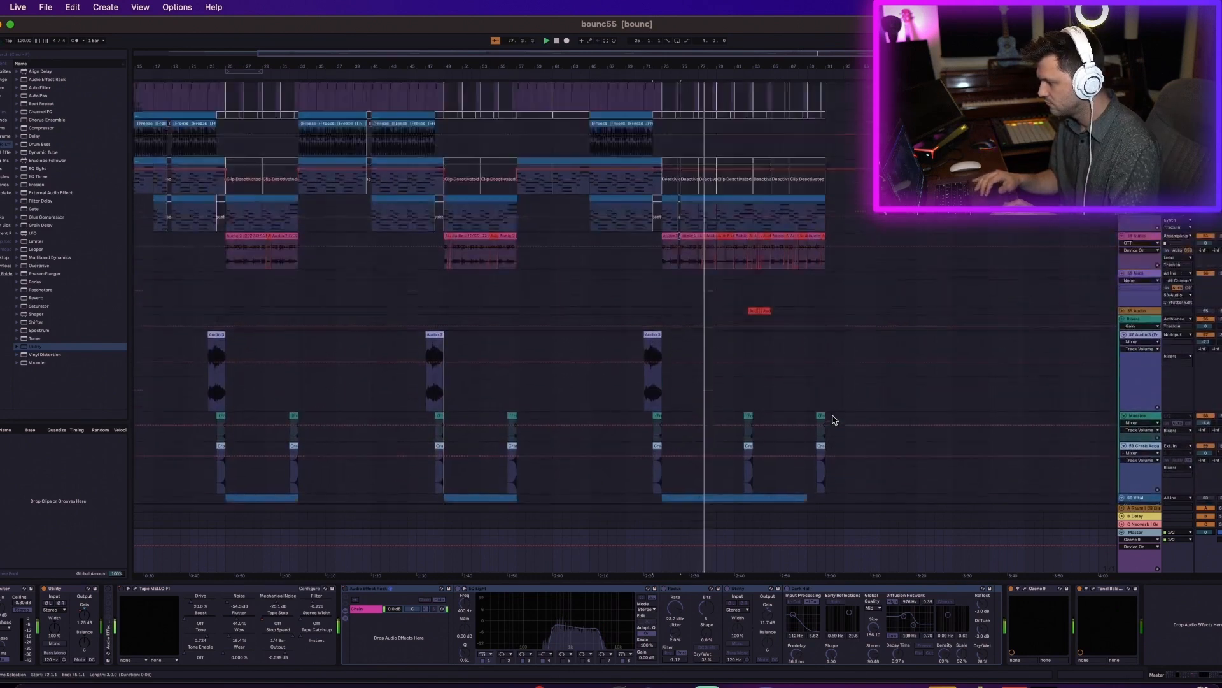
pyautogui.scroll(5, 834, 419)
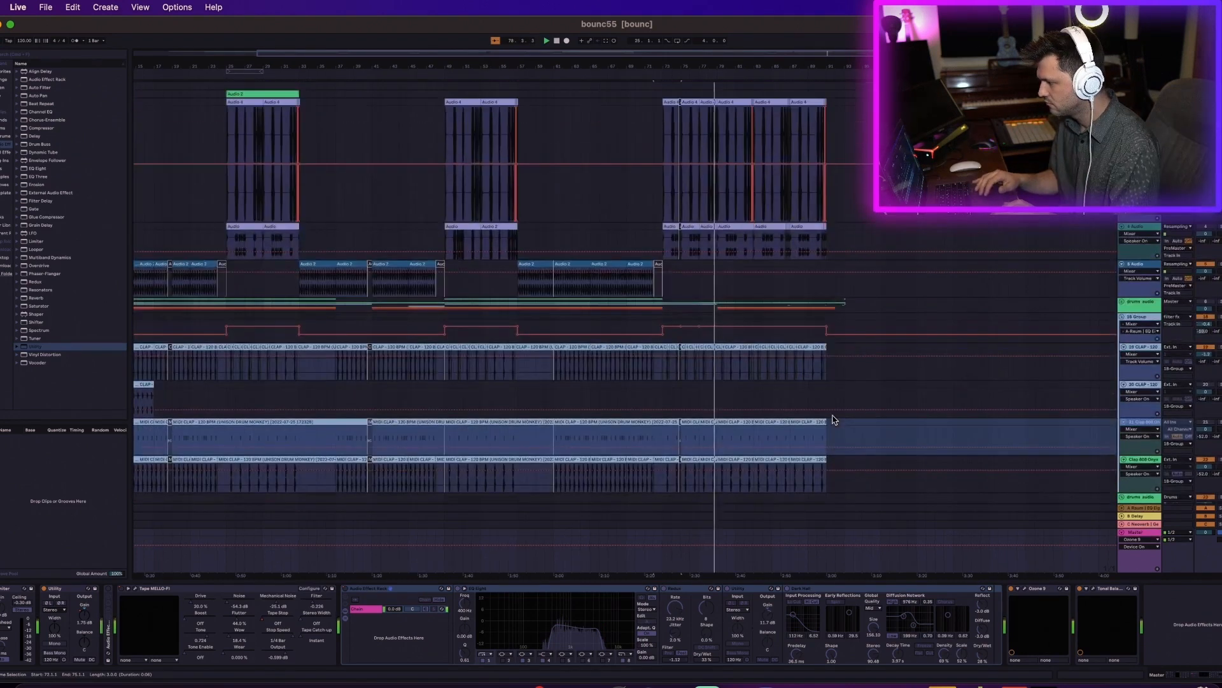
pyautogui.scroll(-3, 857, 308)
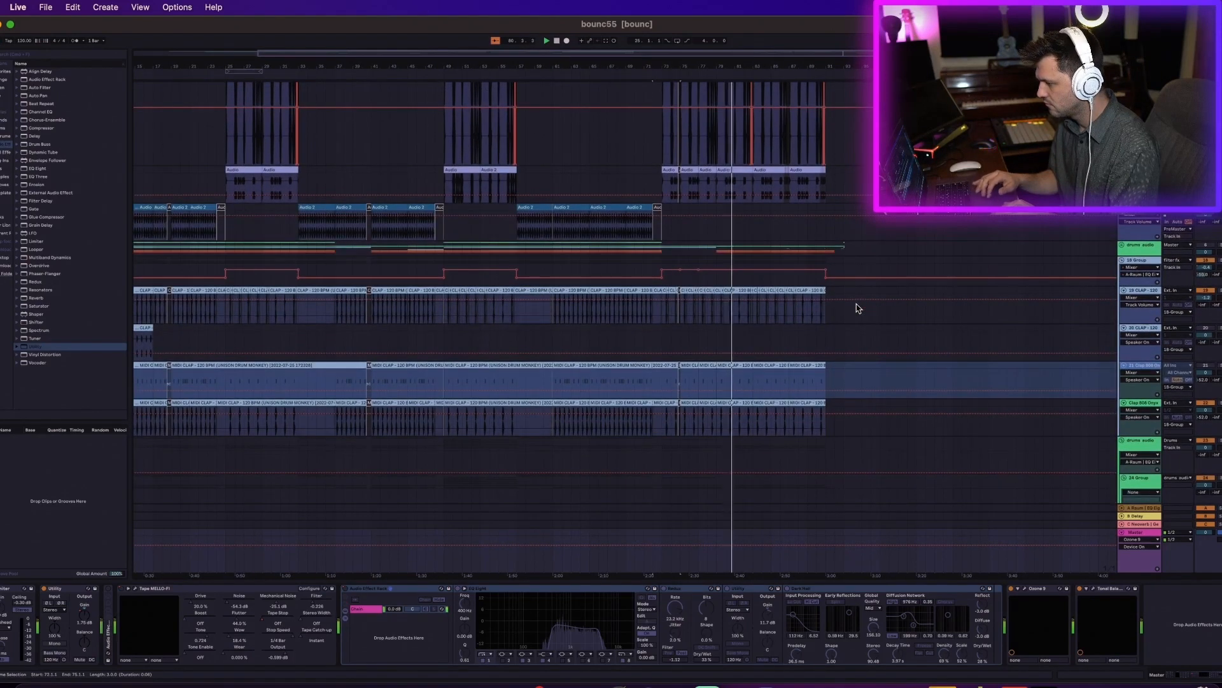
pyautogui.scroll(-15, 856, 308)
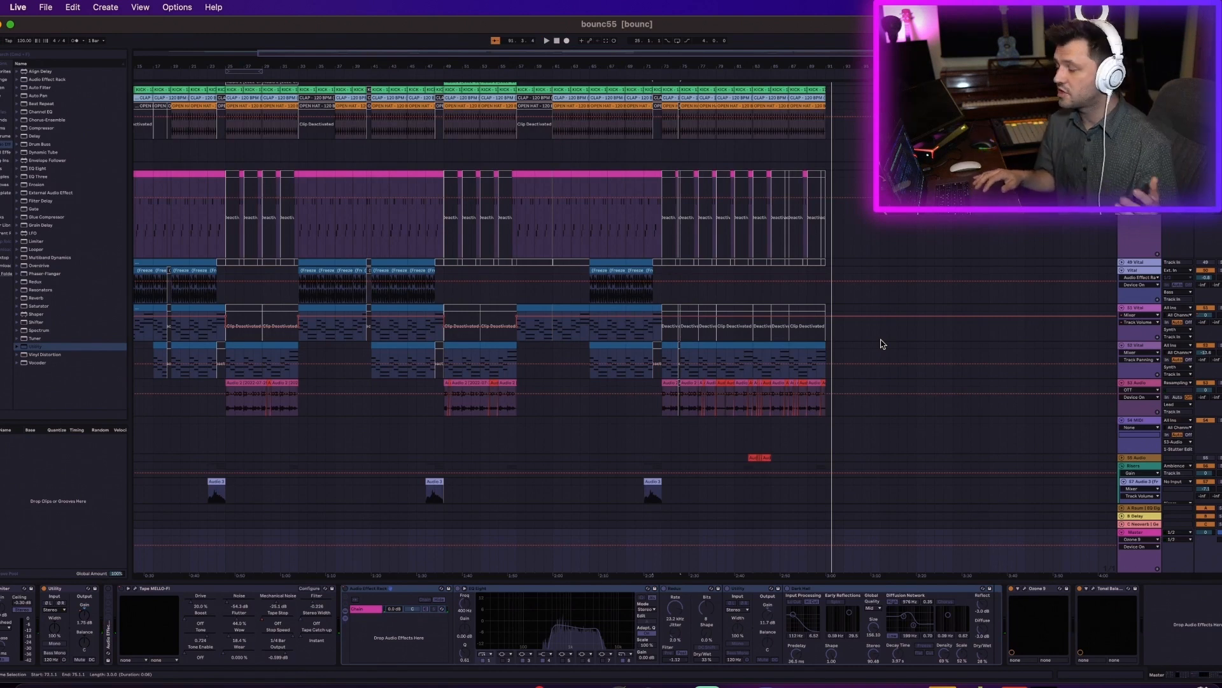
# Select the MIDI Vital clip at bar 33 and the frozen Vital clip at bar 9 to show their effect chains.
pyautogui.scroll(-3, 676, 294)
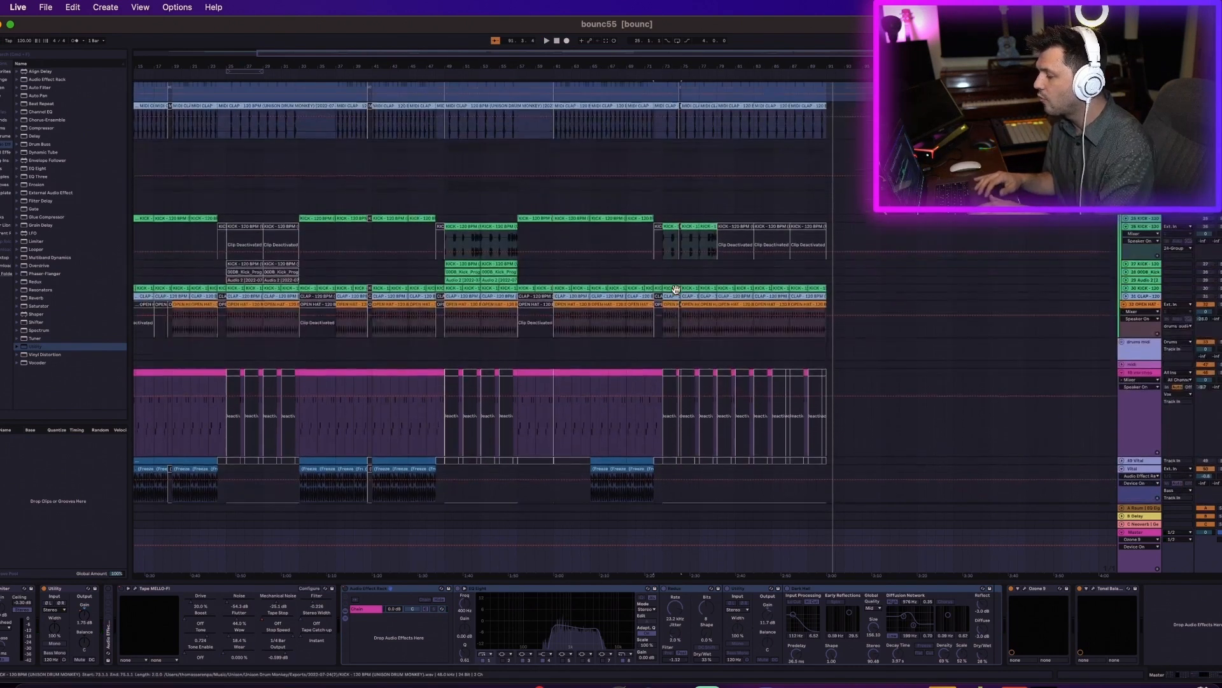
pyautogui.hscroll(-3, 676, 293)
pyautogui.hscroll(-2, 676, 294)
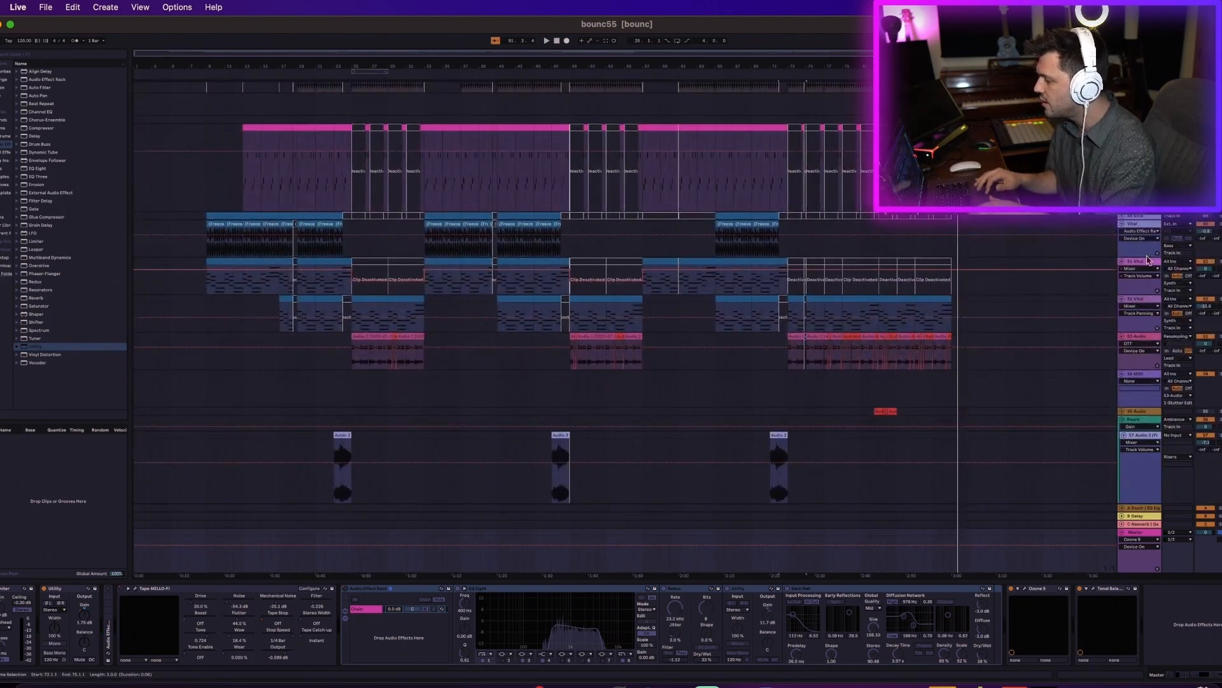
pyautogui.scroll(1, 1123, 220)
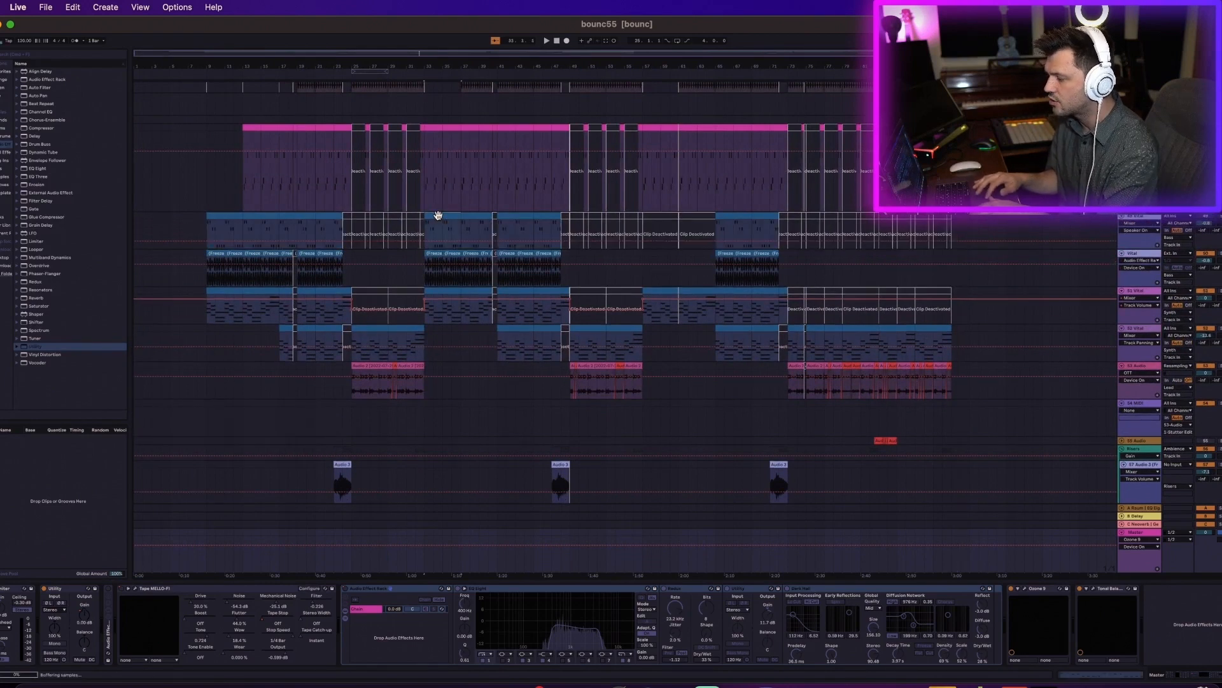
pyautogui.click(466, 213)
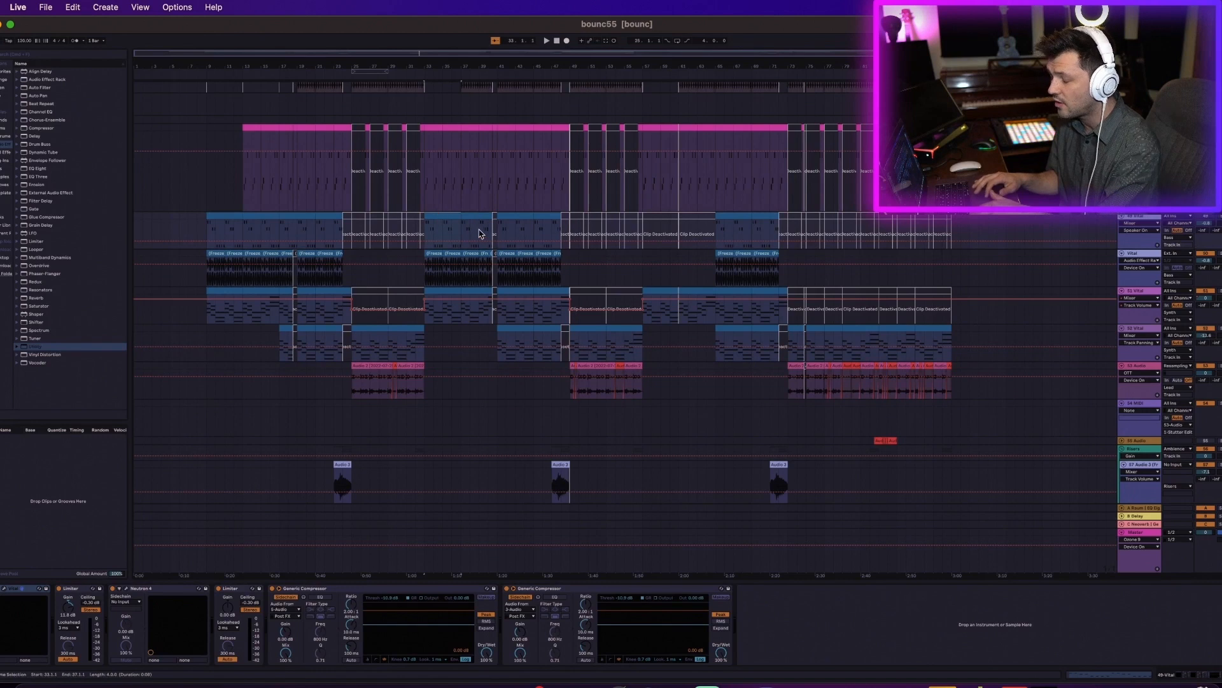
pyautogui.click(221, 255)
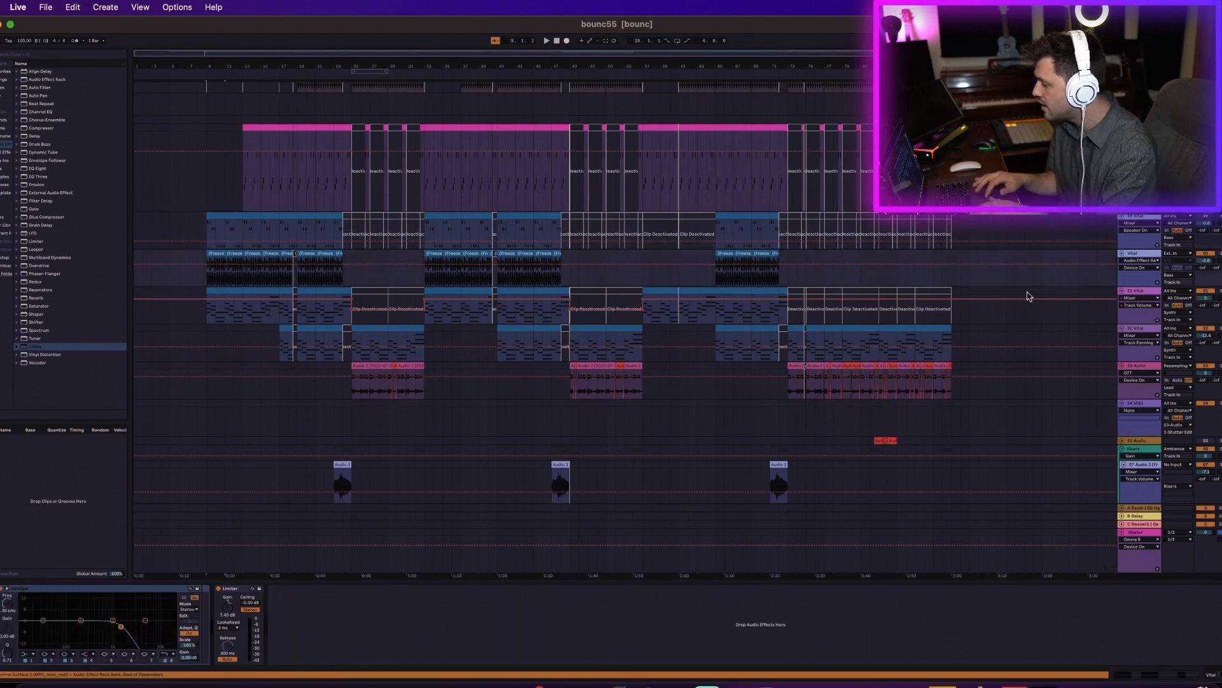
# Enlarge the frozen Vital track and duplicate its two-bar clip from bar 9 three times, up to bar 17.
pyautogui.moveTo(1133, 285); pyautogui.dragTo(1144, 381)
pyautogui.moveTo(228, 62); pyautogui.dragTo(224, 127)
pyautogui.hscroll(-5, 311, 262)
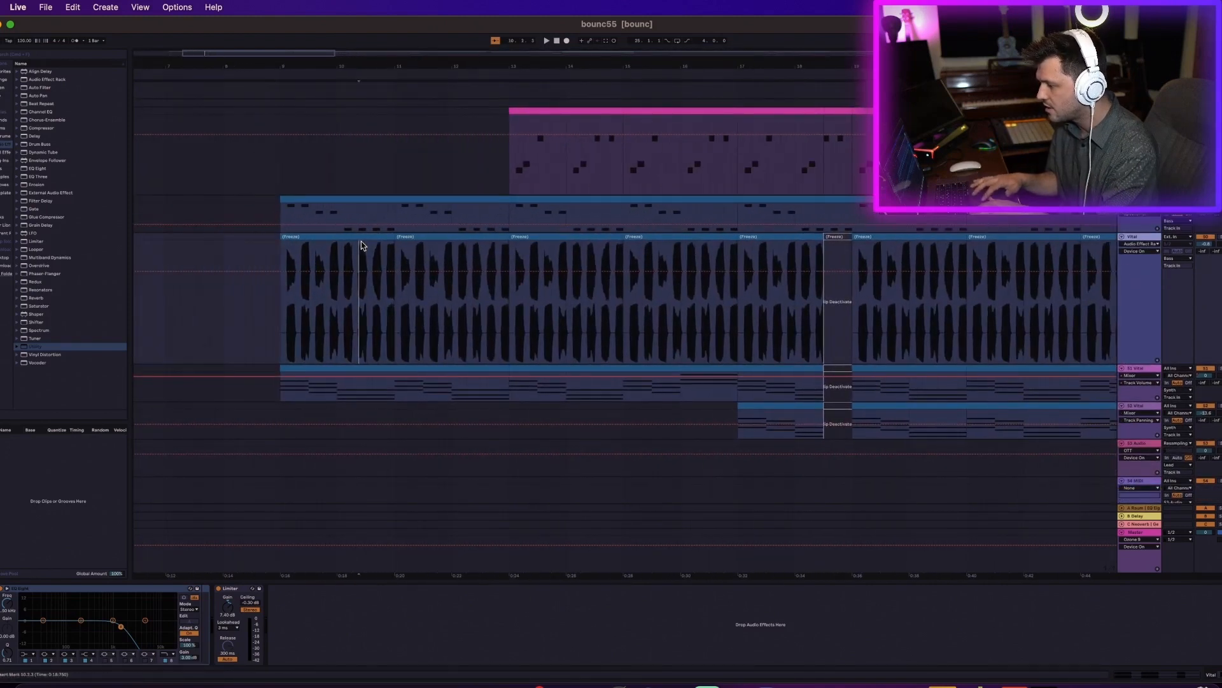
pyautogui.press('super+d')
pyautogui.press('super+d')
pyautogui.press('super+d')
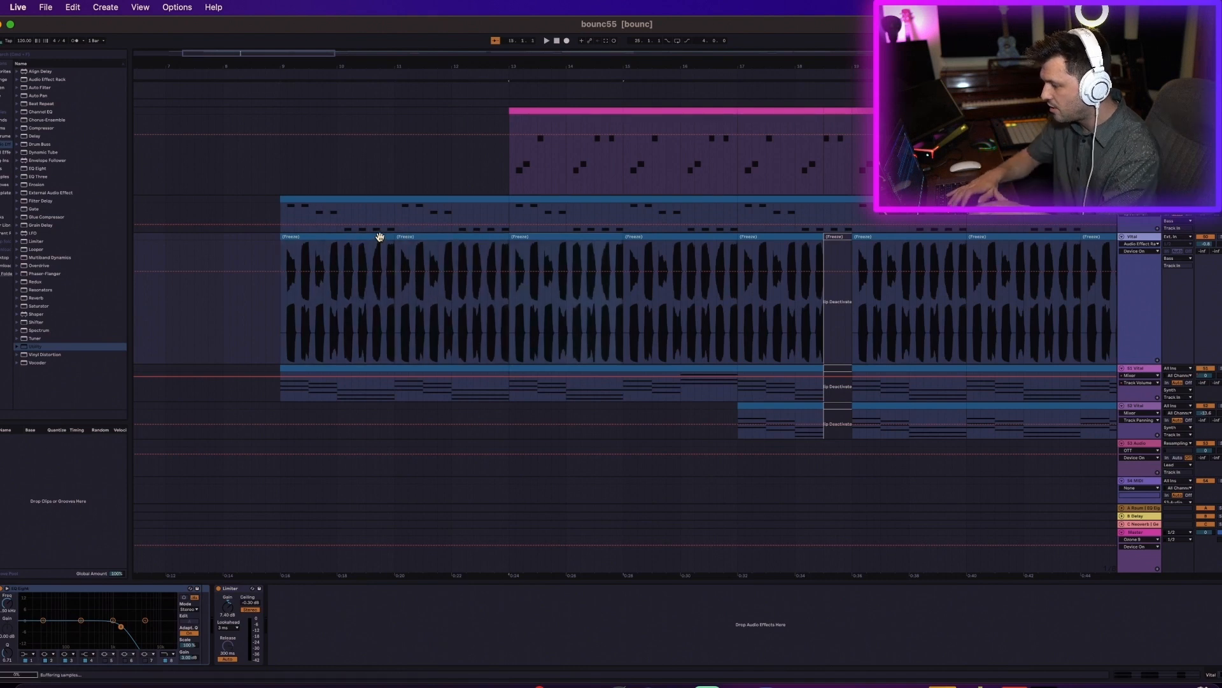
pyautogui.scroll(-3, 433, 284)
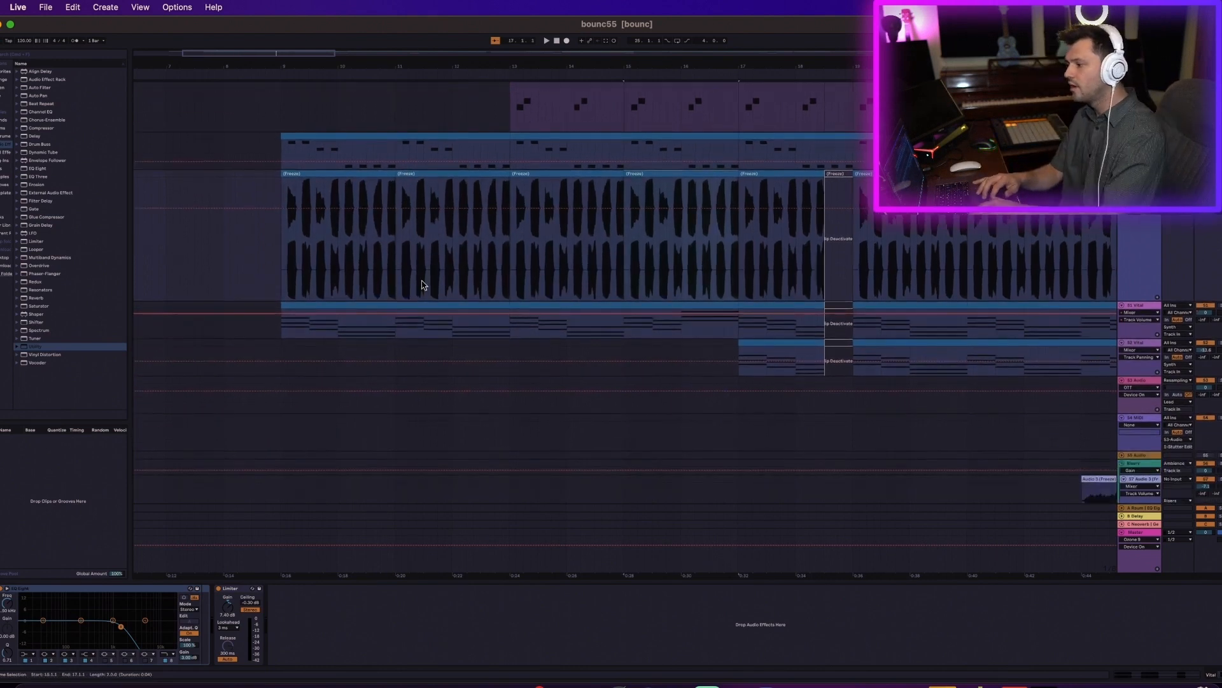
# Go to the resampled audio tracks and select the first drop's audio at bar 25 to show its effects.
pyautogui.hscroll(3, 428, 276)
pyautogui.moveTo(657, 65); pyautogui.dragTo(317, 65)
pyautogui.scroll(5, 338, 165)
pyautogui.scroll(10, 331, 162)
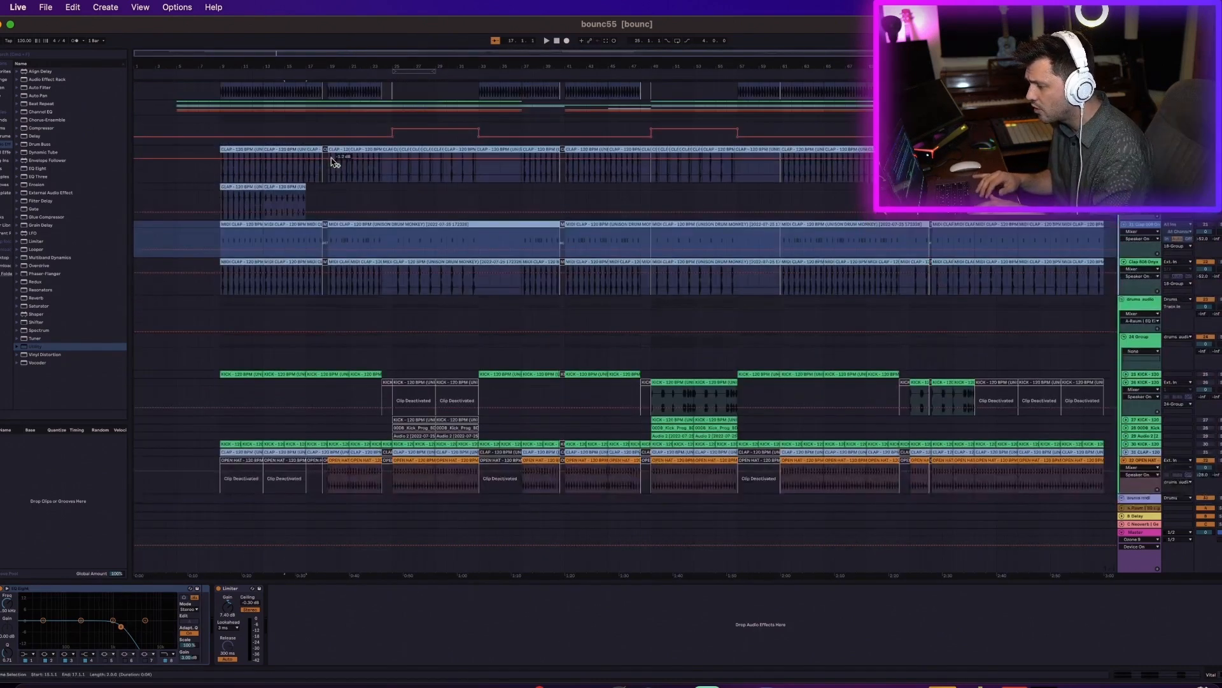
pyautogui.scroll(2, 331, 162)
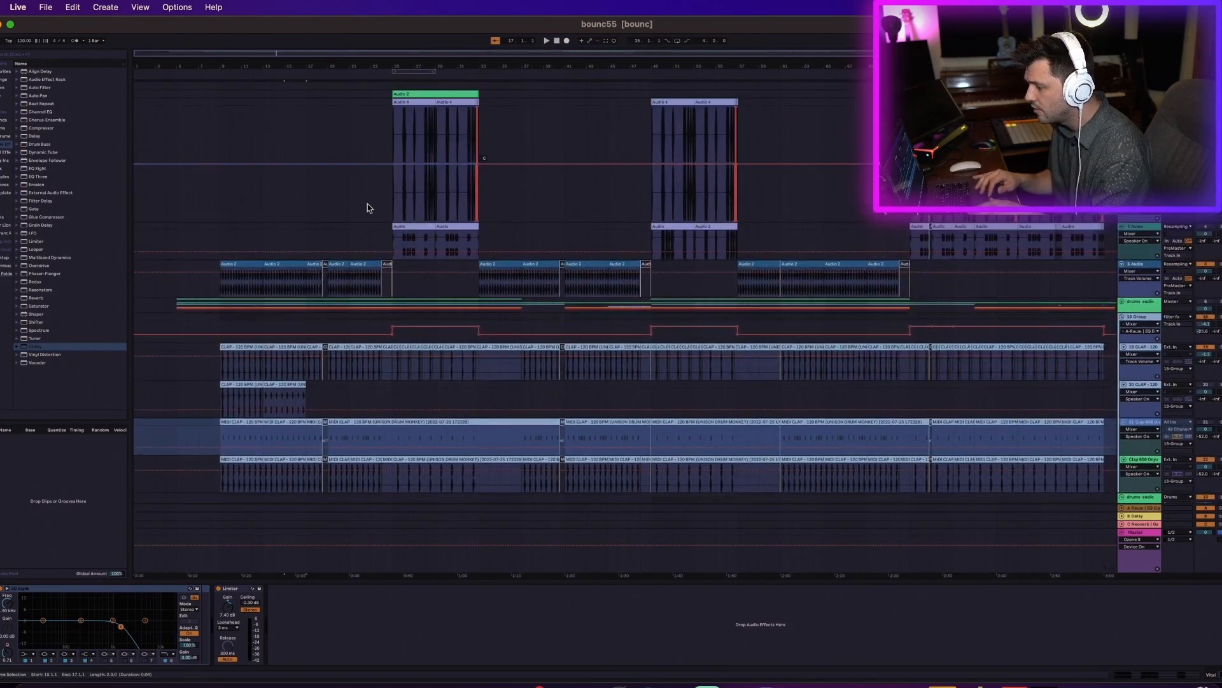
pyautogui.click(391, 209)
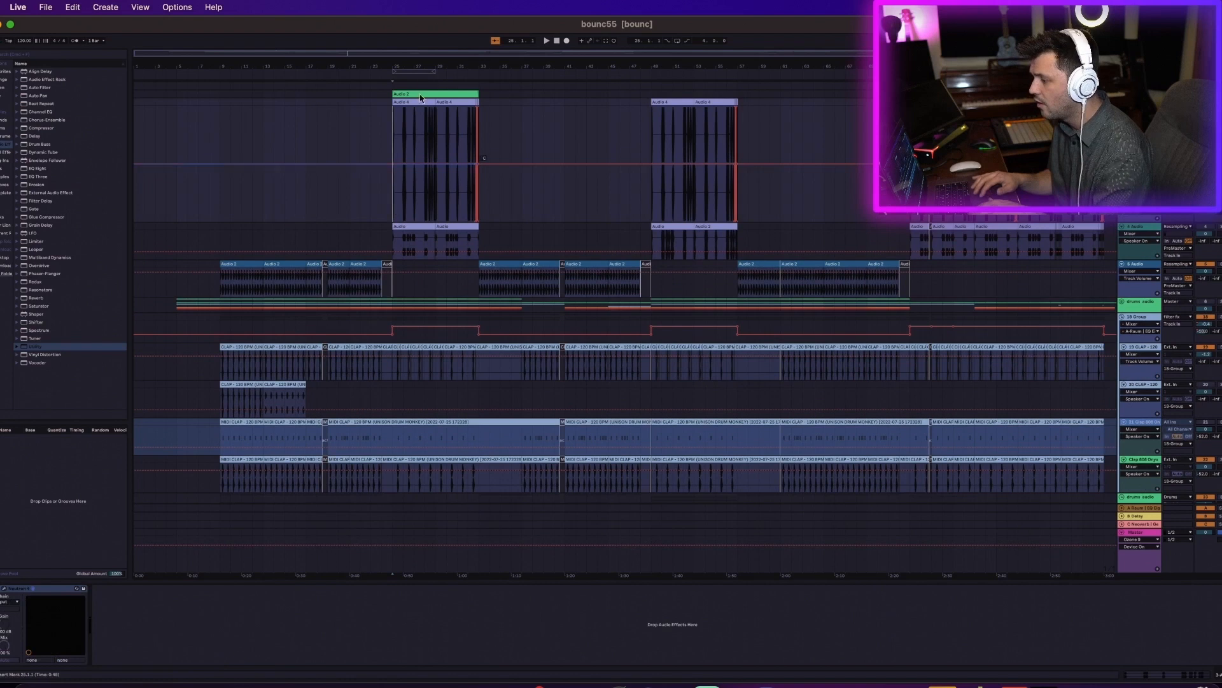
pyautogui.click(417, 215)
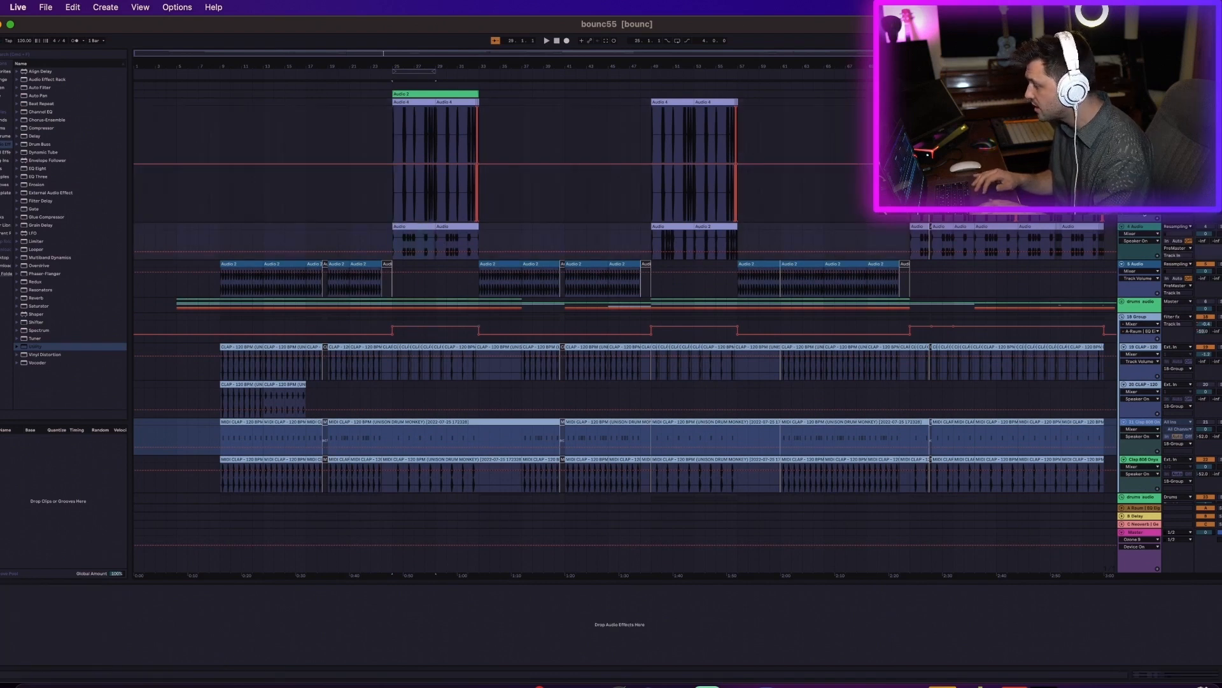
# Select the deactivated kick and audio clips on tracks 26 to 29 from bar 25 to 33 and activate them.
pyautogui.scroll(-10, 477, 335)
pyautogui.click(458, 315)
pyautogui.keyDown('shift'); pyautogui.click(429, 426); pyautogui.keyUp('shift')
pyautogui.press('0')
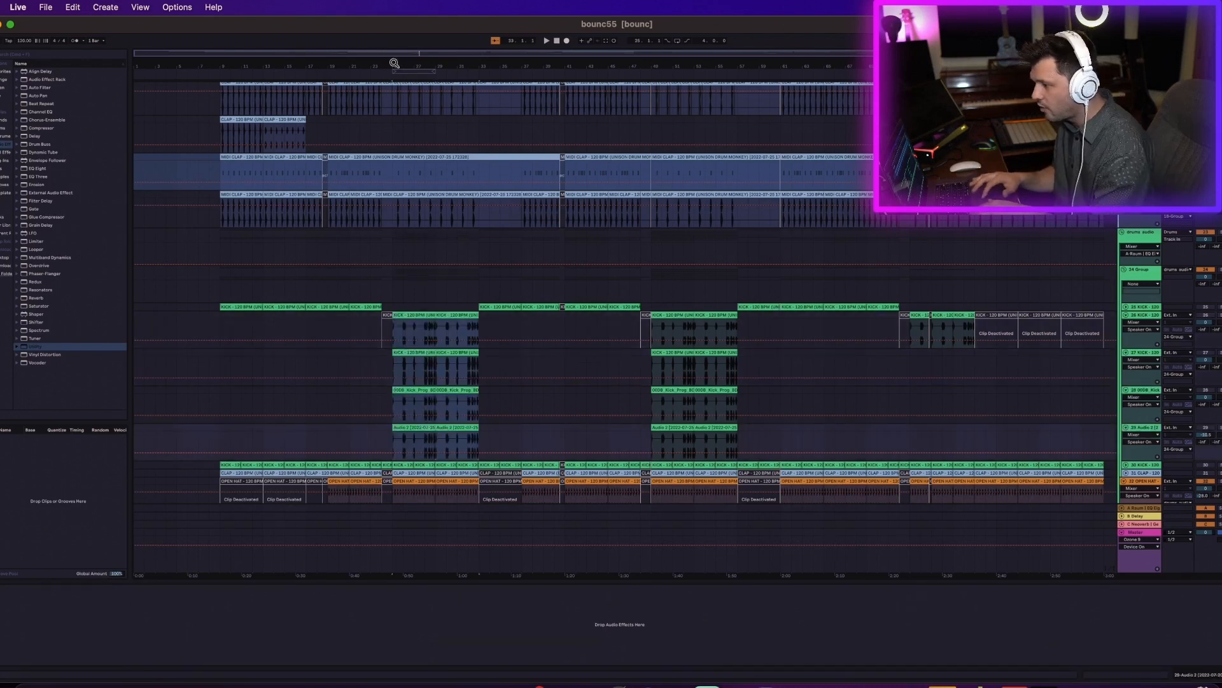
# Magnify the first kick hit at bar 25 to waveform level and play the four layered kick clips.
pyautogui.moveTo(410, 64); pyautogui.dragTo(410, 146)
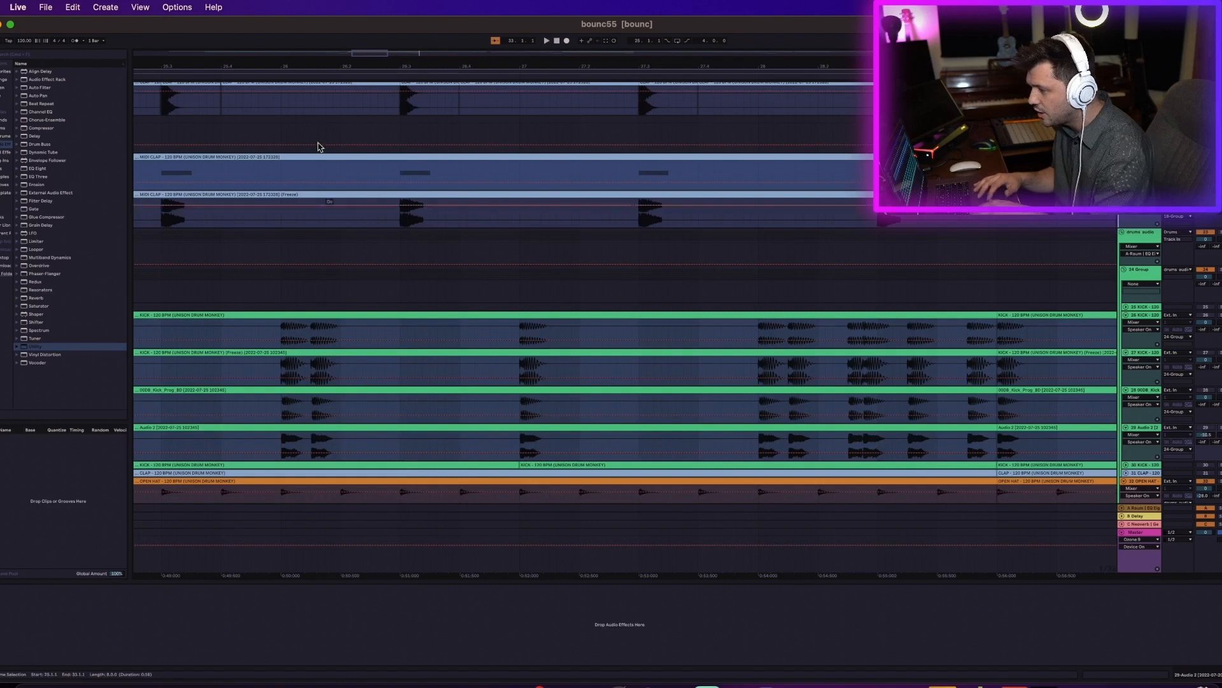
pyautogui.moveTo(300, 63); pyautogui.dragTo(301, 178)
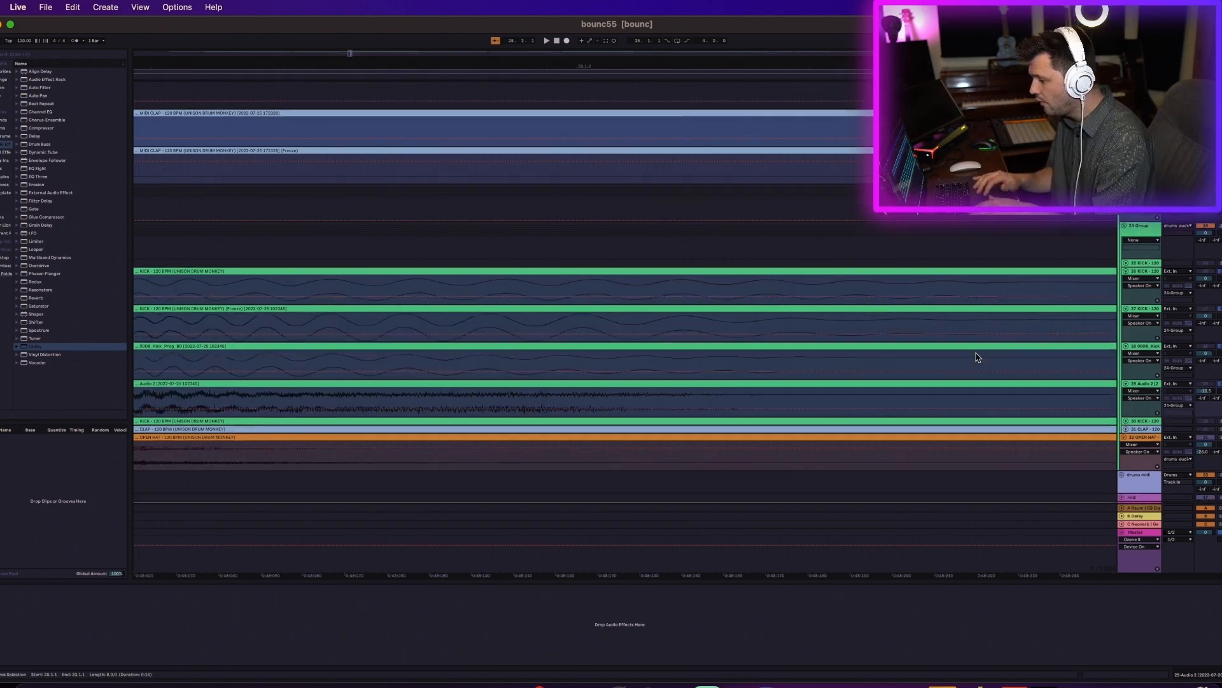
pyautogui.hscroll(-5, 978, 357)
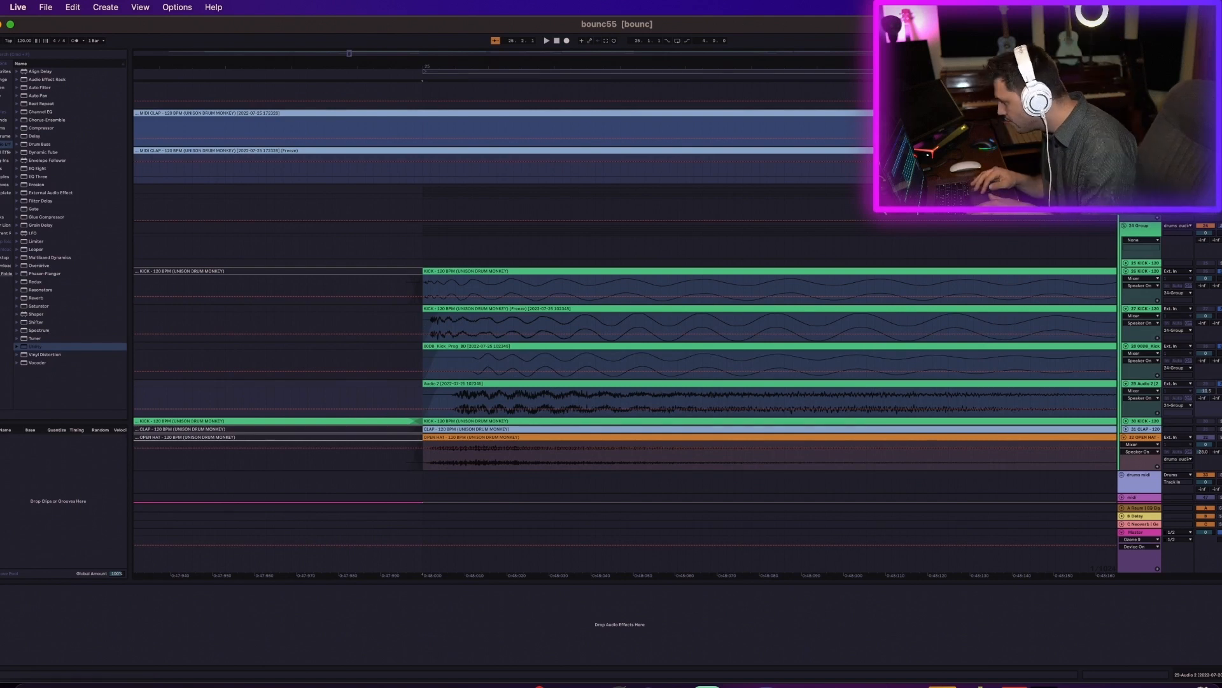
pyautogui.press('space')
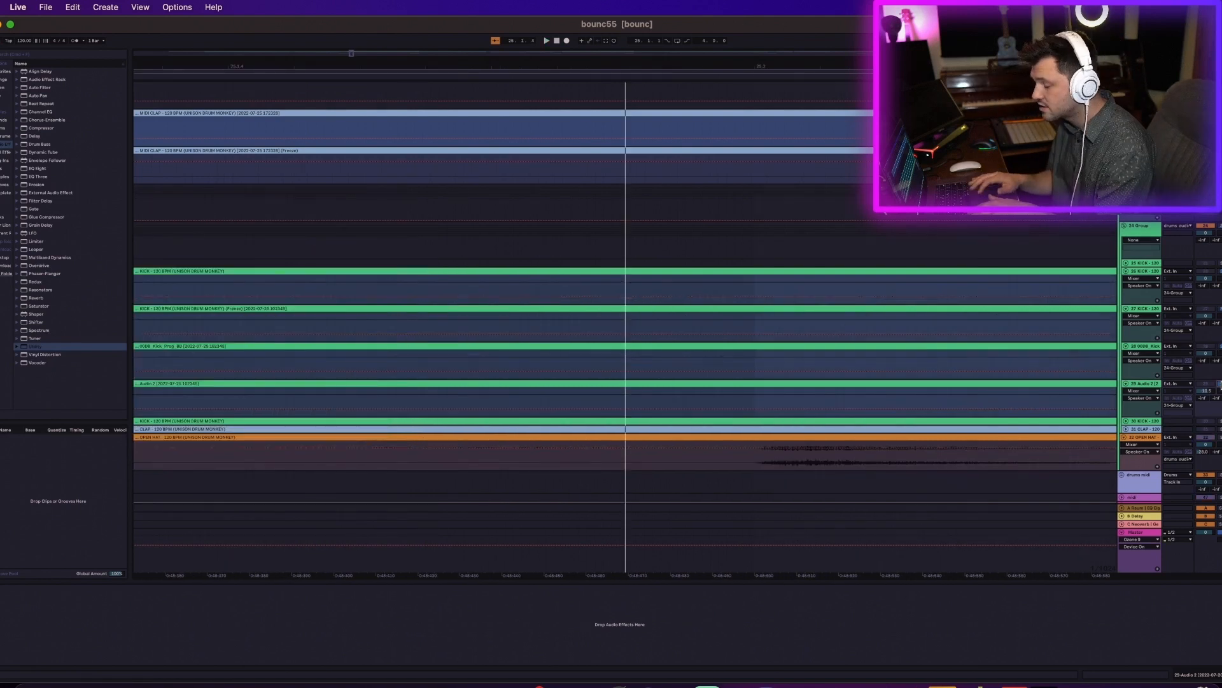
pyautogui.scroll(-1, 1013, 390)
pyautogui.hscroll(-20, 1013, 391)
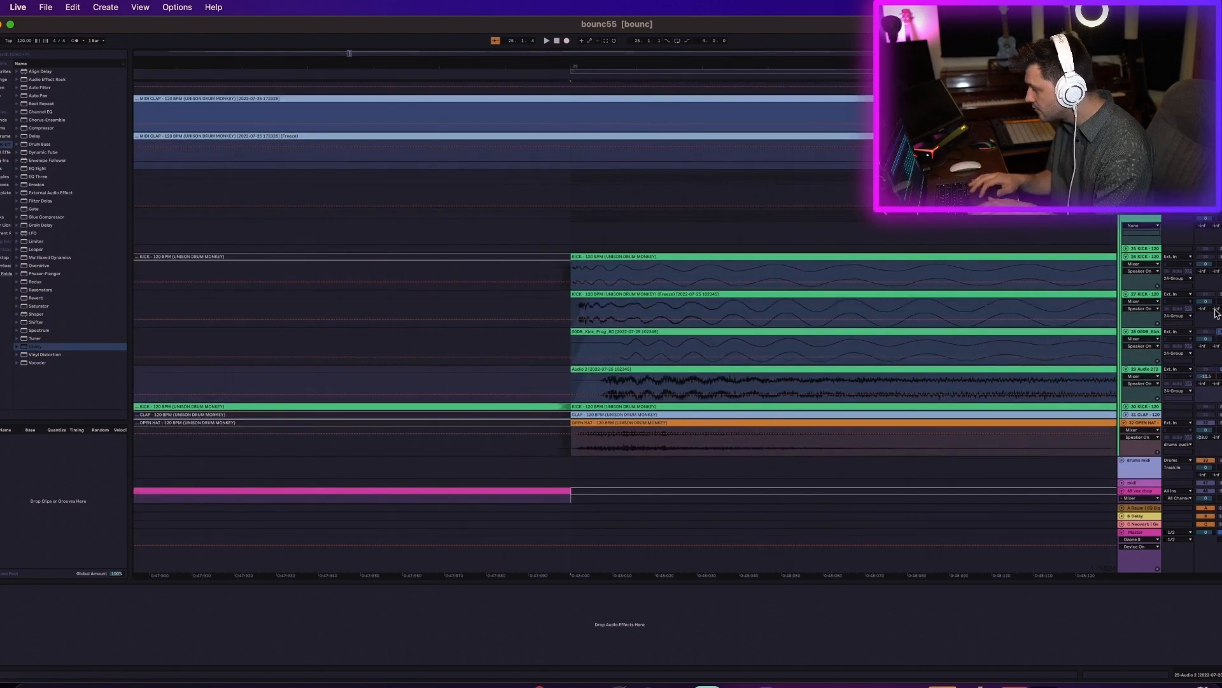
# Replay the kick layers and compare how their waveforms line up at the start of bar 25.
pyautogui.press('space')
pyautogui.scroll(-1, 918, 363)
pyautogui.press('space')
pyautogui.hscroll(-20, 918, 364)
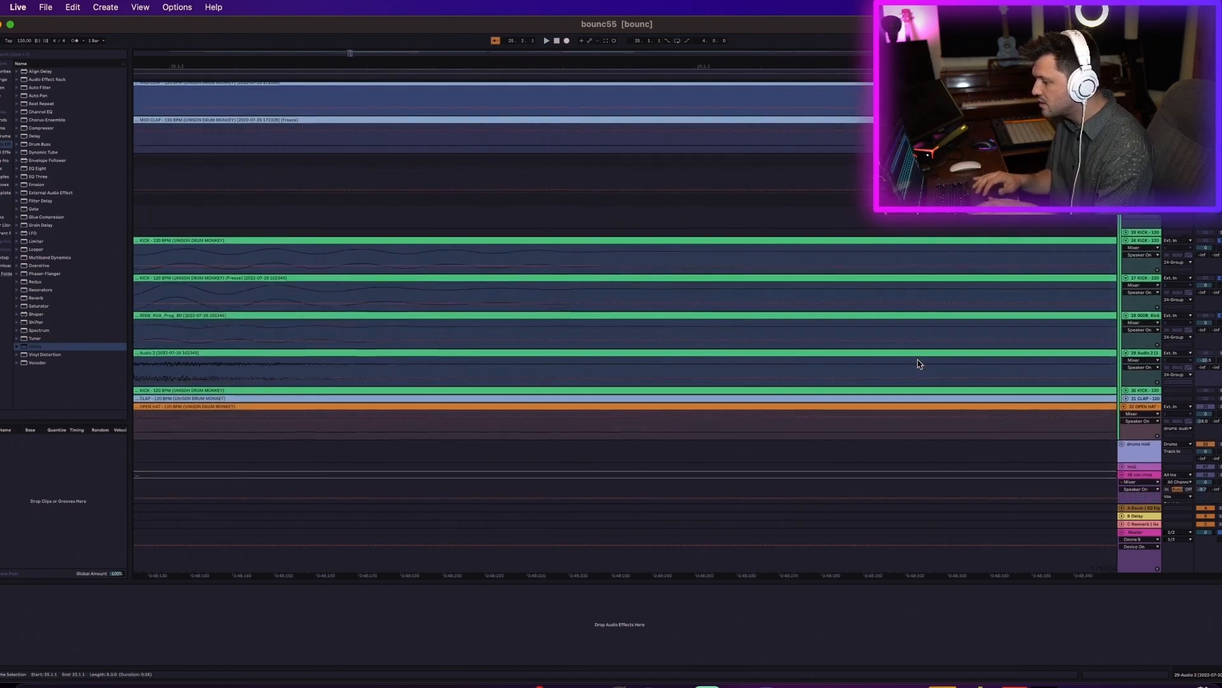
pyautogui.hscroll(-1, 919, 363)
pyautogui.hscroll(2, 668, 330)
pyautogui.hscroll(-2, 669, 330)
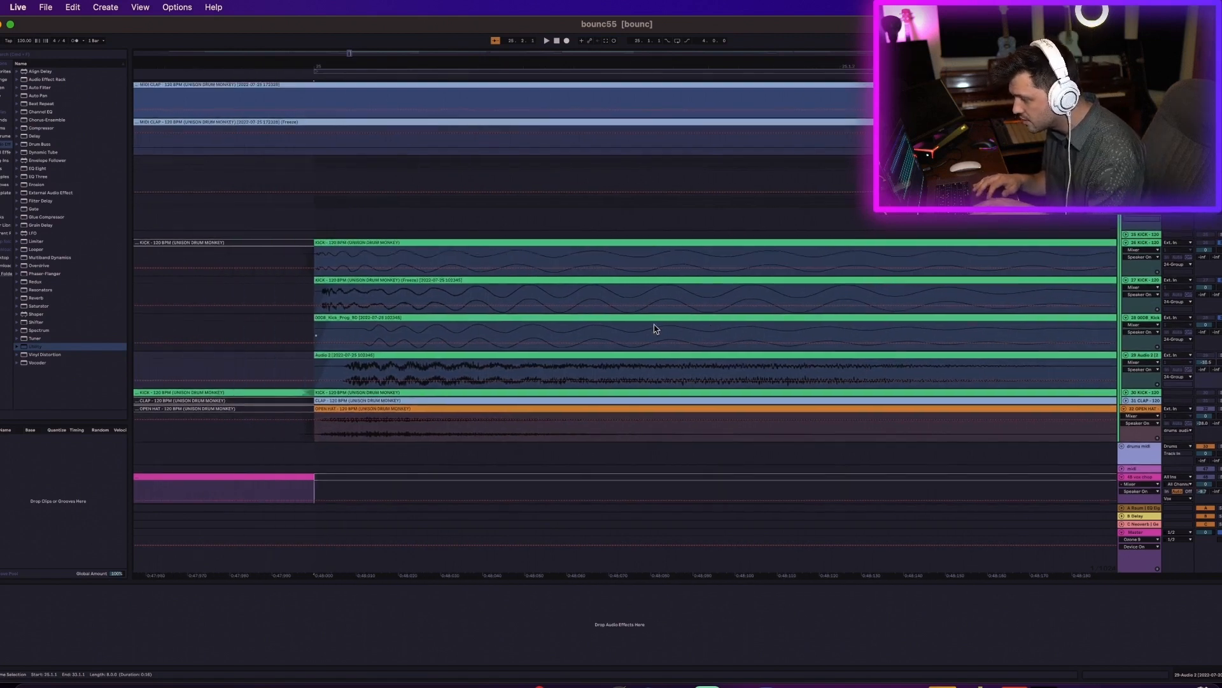
# Nudge the frozen kick clip on track 27 slightly before bar 25 and, after trying an earlier start, align the Kick_Prog clip with bar 25.
pyautogui.click(586, 313)
pyautogui.moveTo(586, 313); pyautogui.dragTo(456, 320)
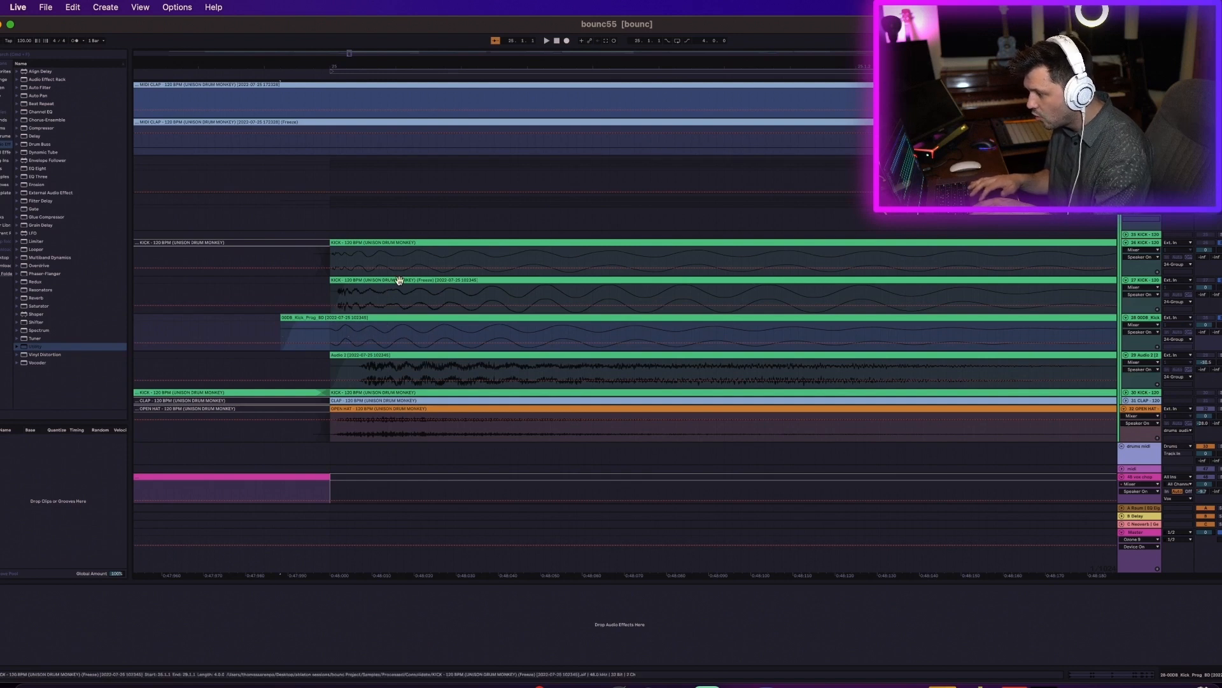
pyautogui.click(424, 285)
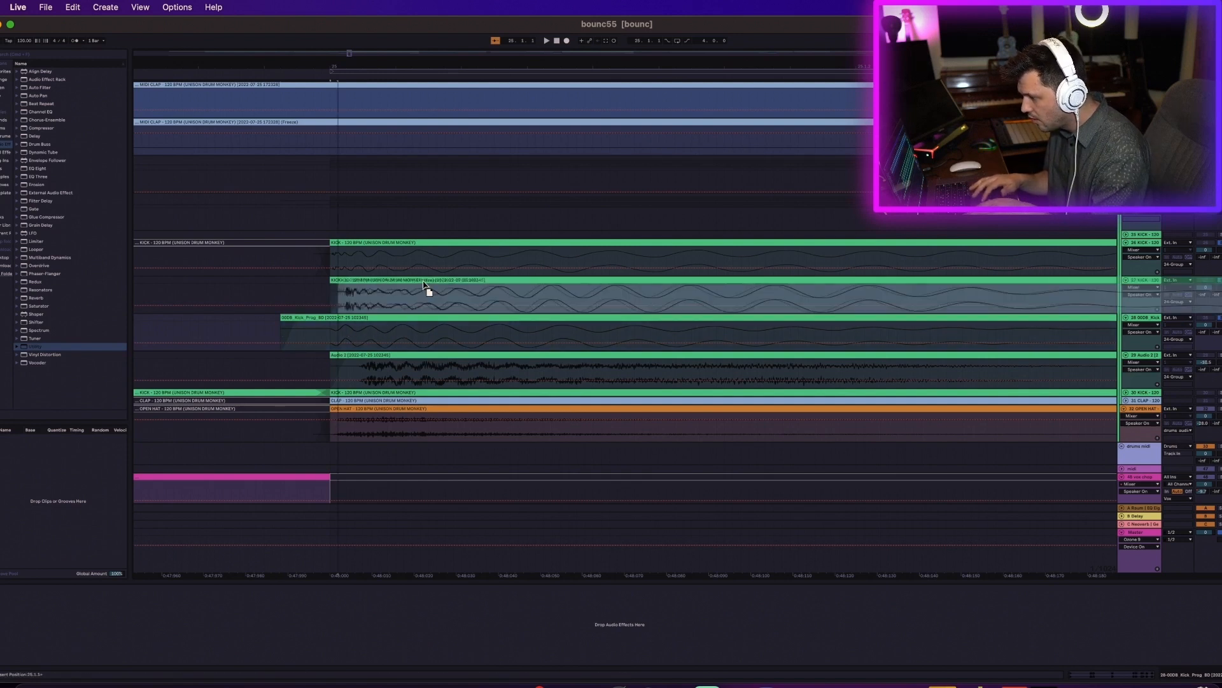
pyautogui.moveTo(428, 281)
pyautogui.mouseDown()
pyautogui.moveTo(451, 283)
pyautogui.moveTo(404, 281)
pyautogui.moveTo(439, 287)
pyautogui.mouseUp()
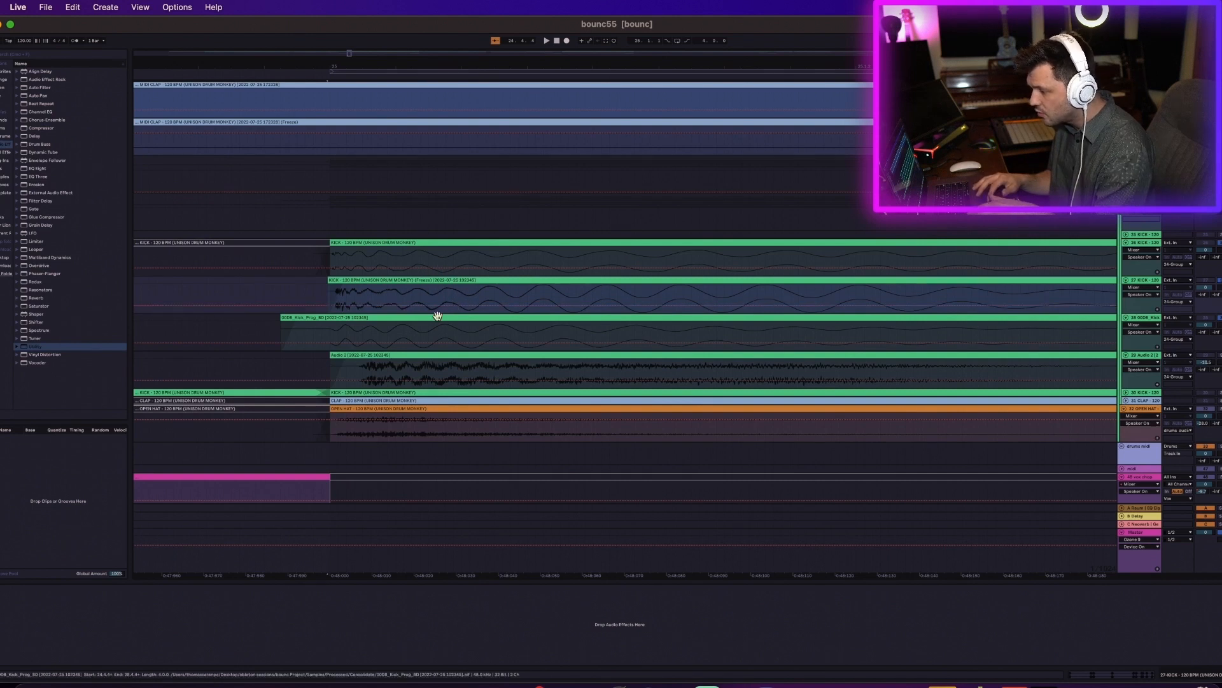
pyautogui.moveTo(438, 315); pyautogui.dragTo(487, 319)
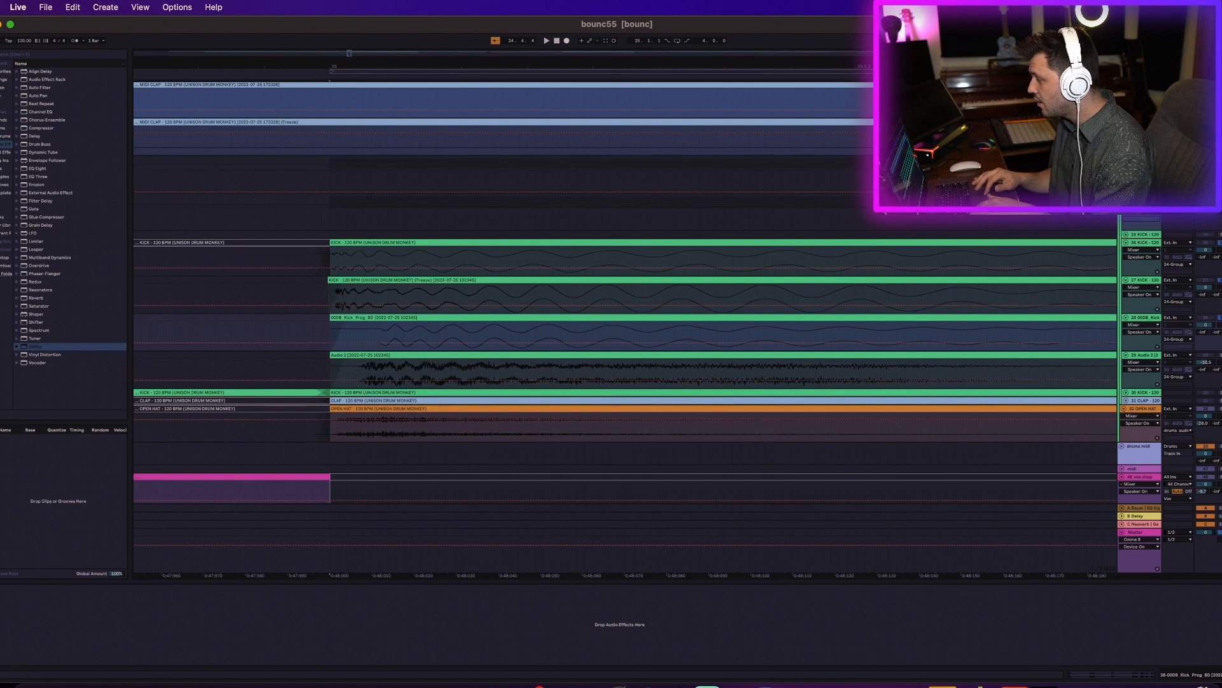
# Play the adjusted kick layers from bar 25 and show them together with the claps of the first drop.
pyautogui.press('space')
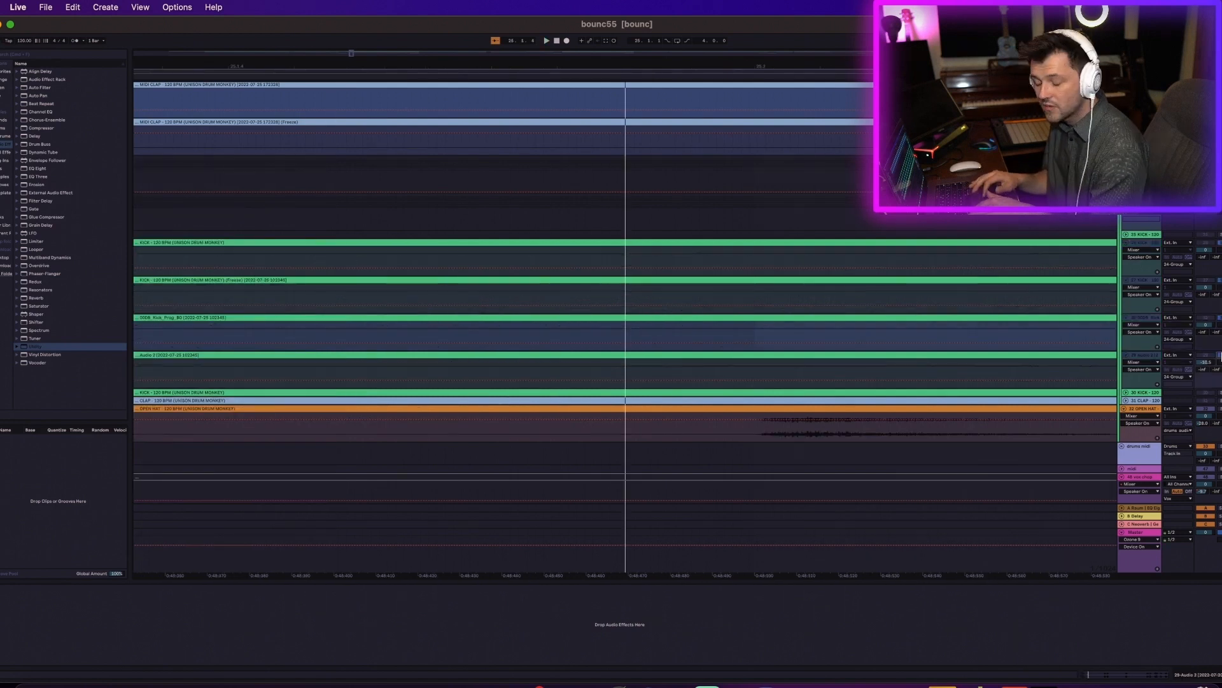
pyautogui.scroll(3, 860, 276)
pyautogui.scroll(4, 860, 277)
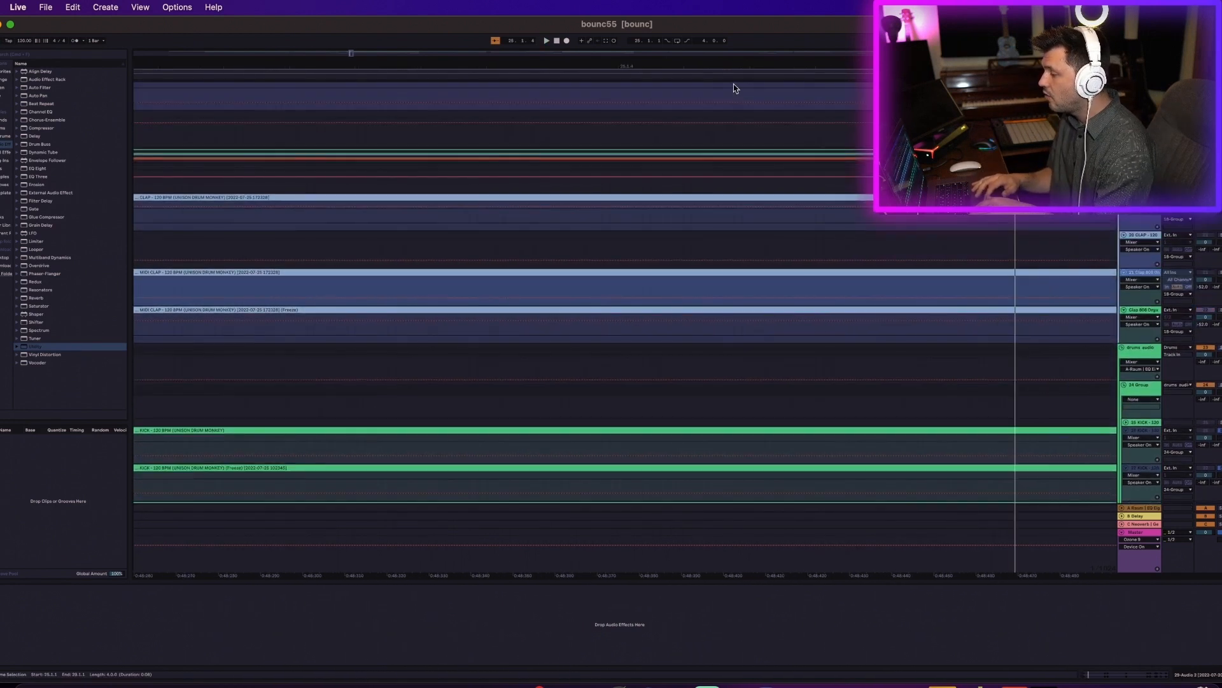
pyautogui.moveTo(735, 65); pyautogui.dragTo(735, 19)
pyautogui.scroll(-2, 777, 238)
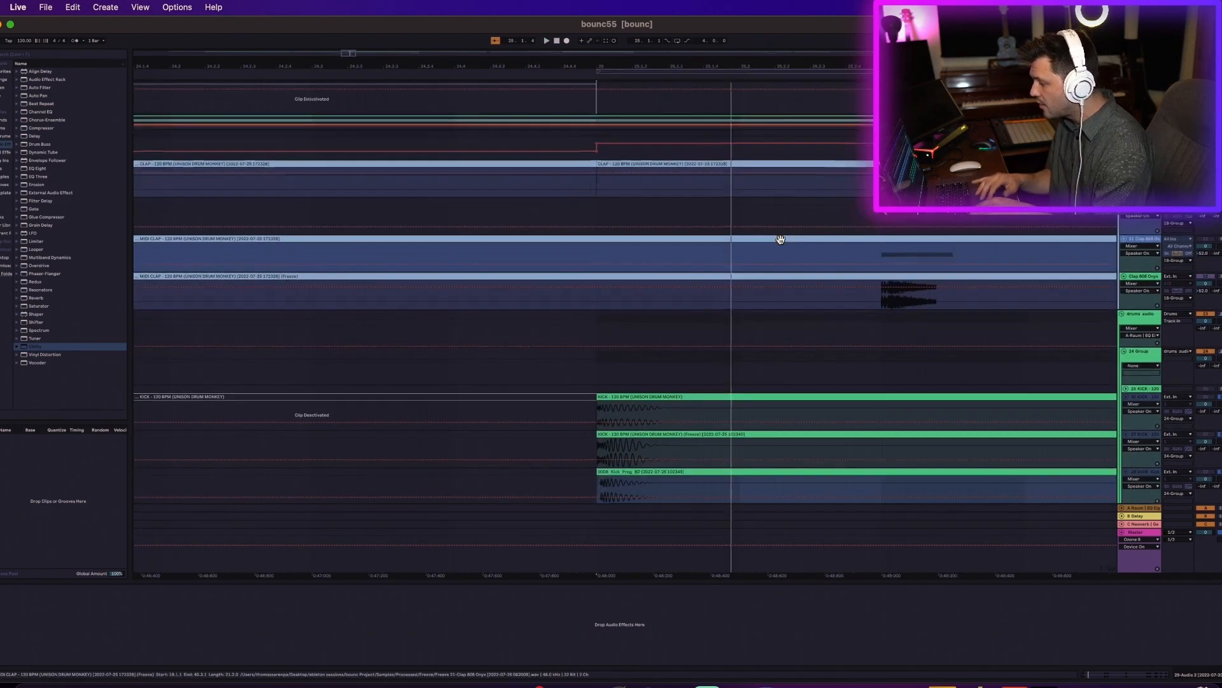
# Open the resampled clip on the 4 Audio track at bar 49 and compare it with the second drop's kick layers.
pyautogui.hscroll(3, 804, 247)
pyautogui.scroll(-8, 283, 317)
pyautogui.scroll(10, 285, 322)
pyautogui.hscroll(-2, 285, 322)
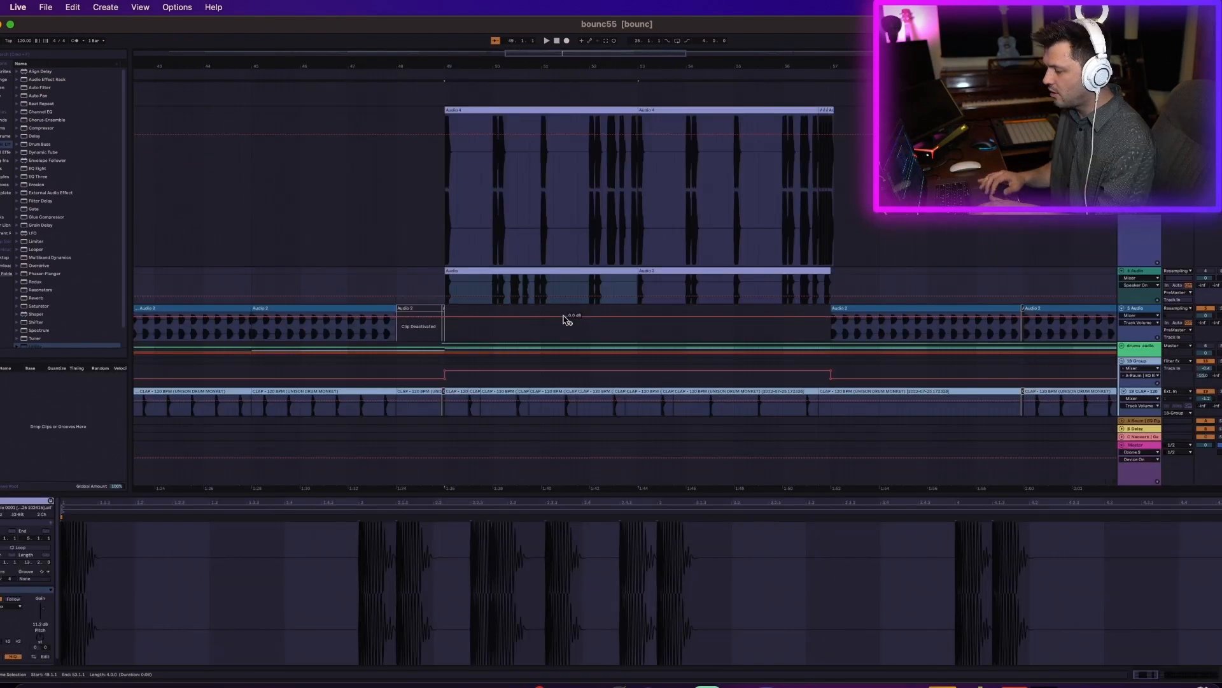
pyautogui.scroll(-10, 566, 322)
pyautogui.scroll(3, 565, 321)
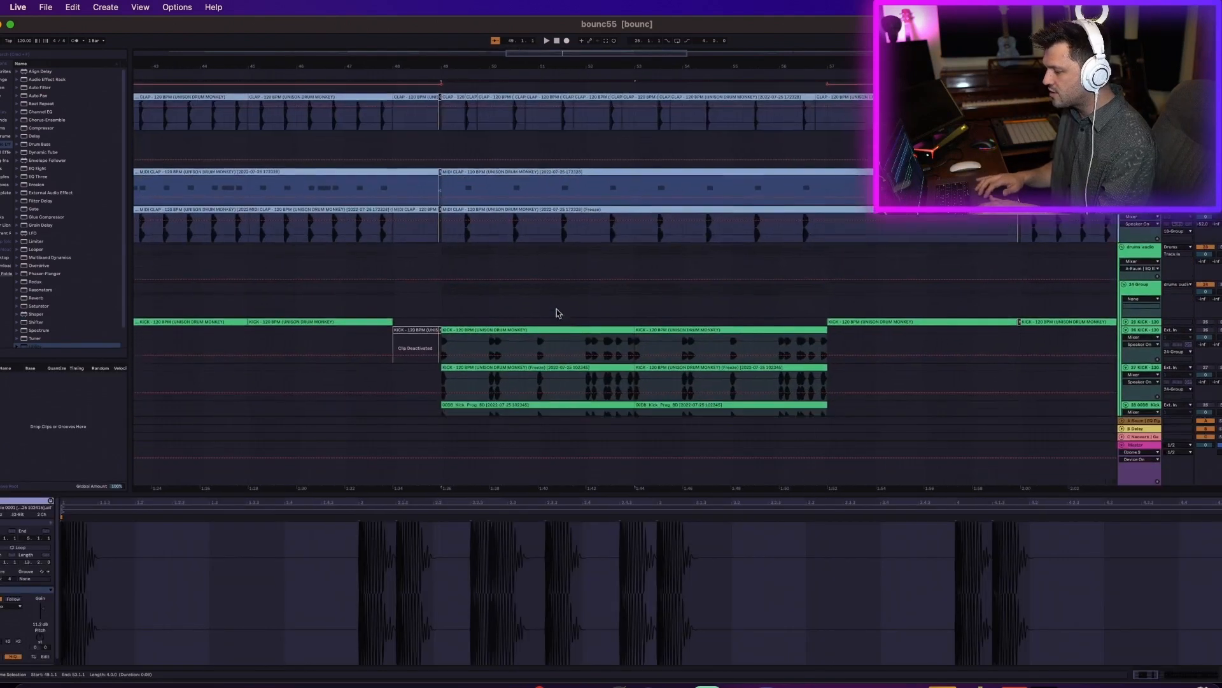
pyautogui.scroll(8, 557, 313)
pyautogui.scroll(-2, 541, 314)
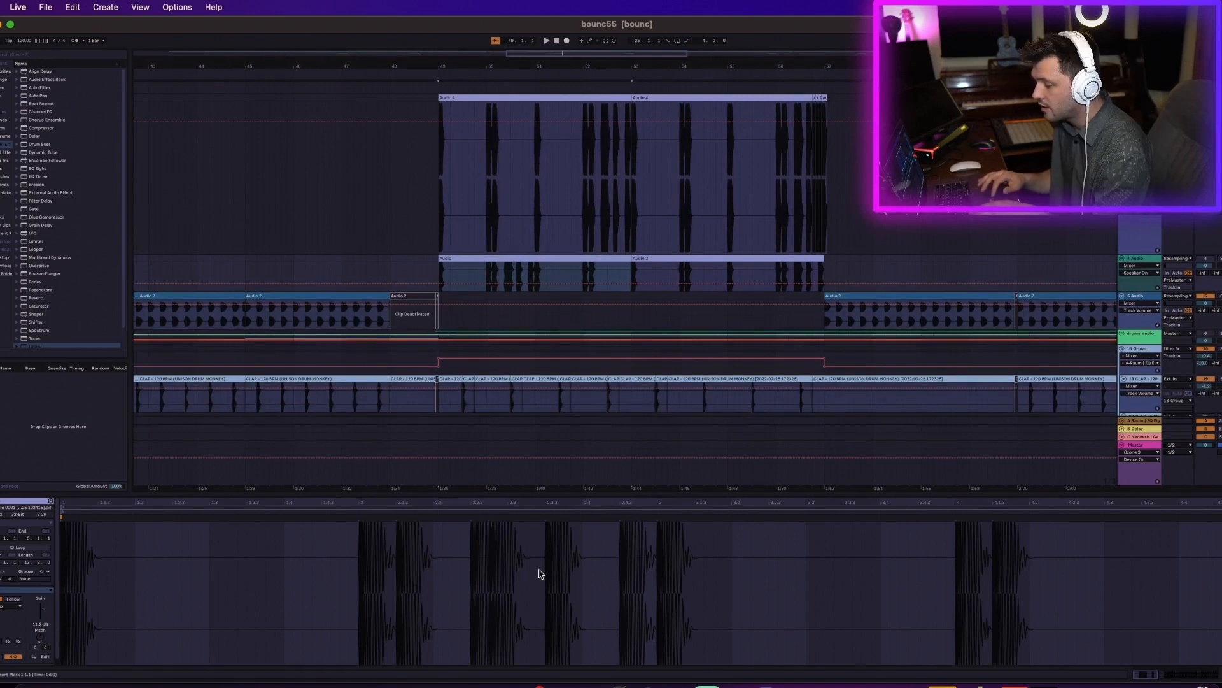
# Add a Glue Compressor to the 4 Audio track and select the larger audio track above it at bar 49.
pyautogui.click(53, 218)
pyautogui.moveTo(51, 215); pyautogui.dragTo(604, 248)
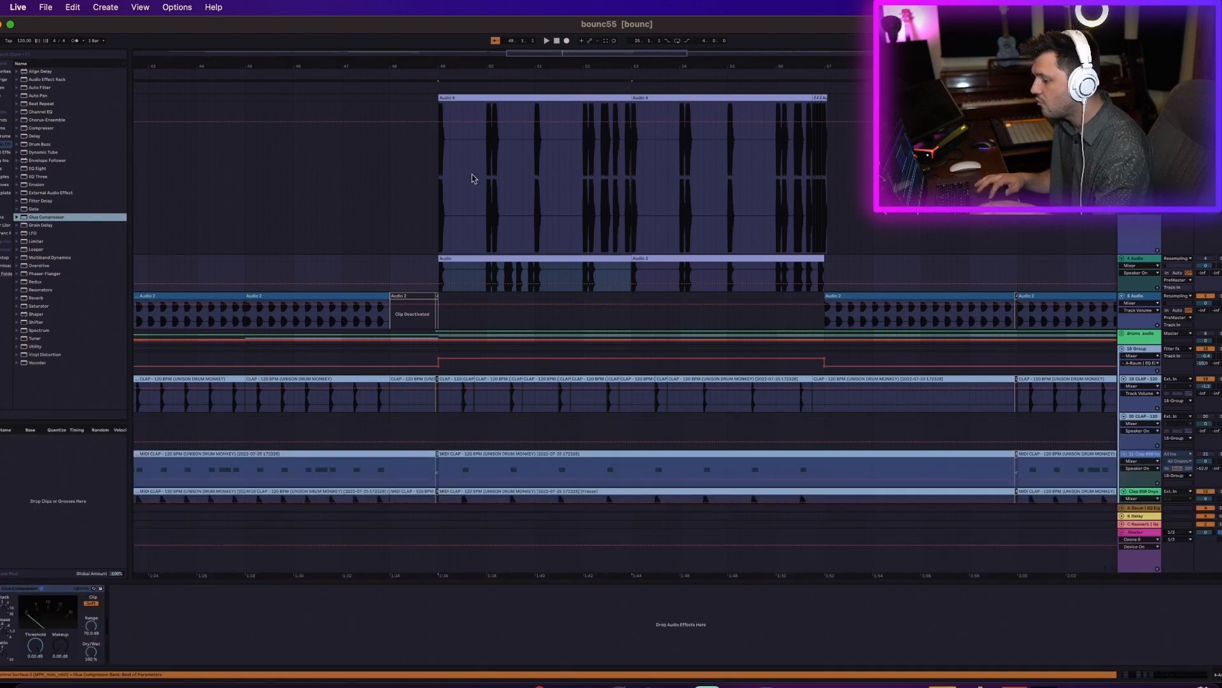
pyautogui.click(491, 191)
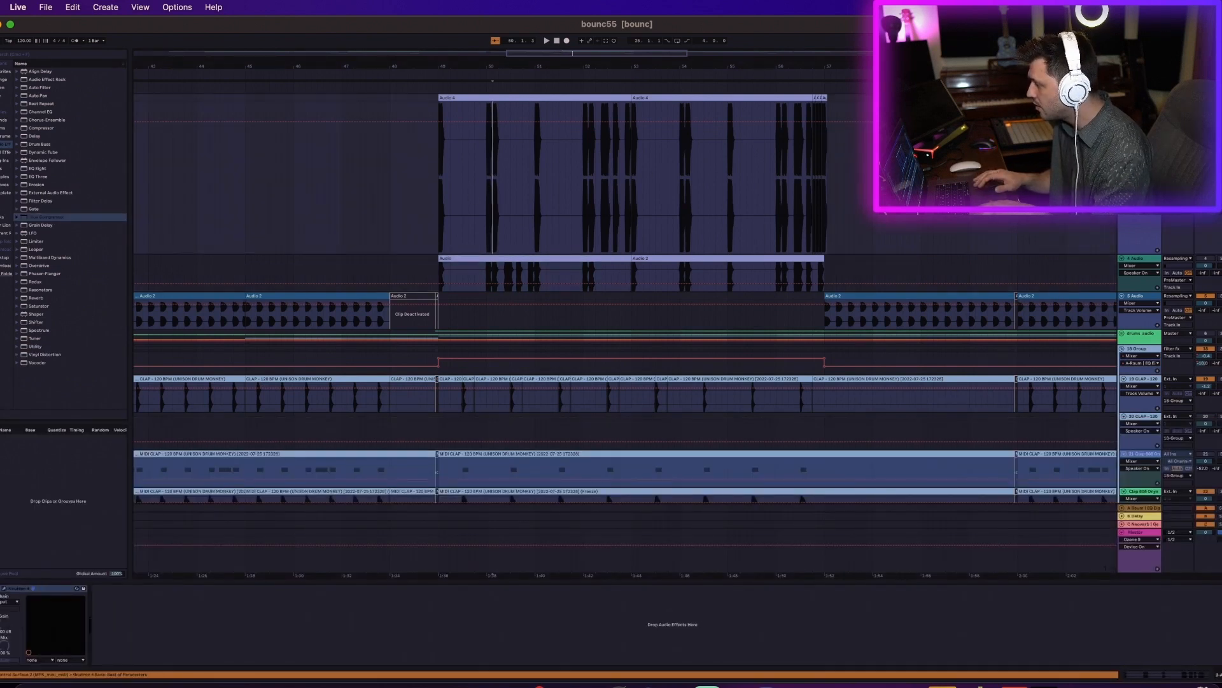
pyautogui.click(438, 192)
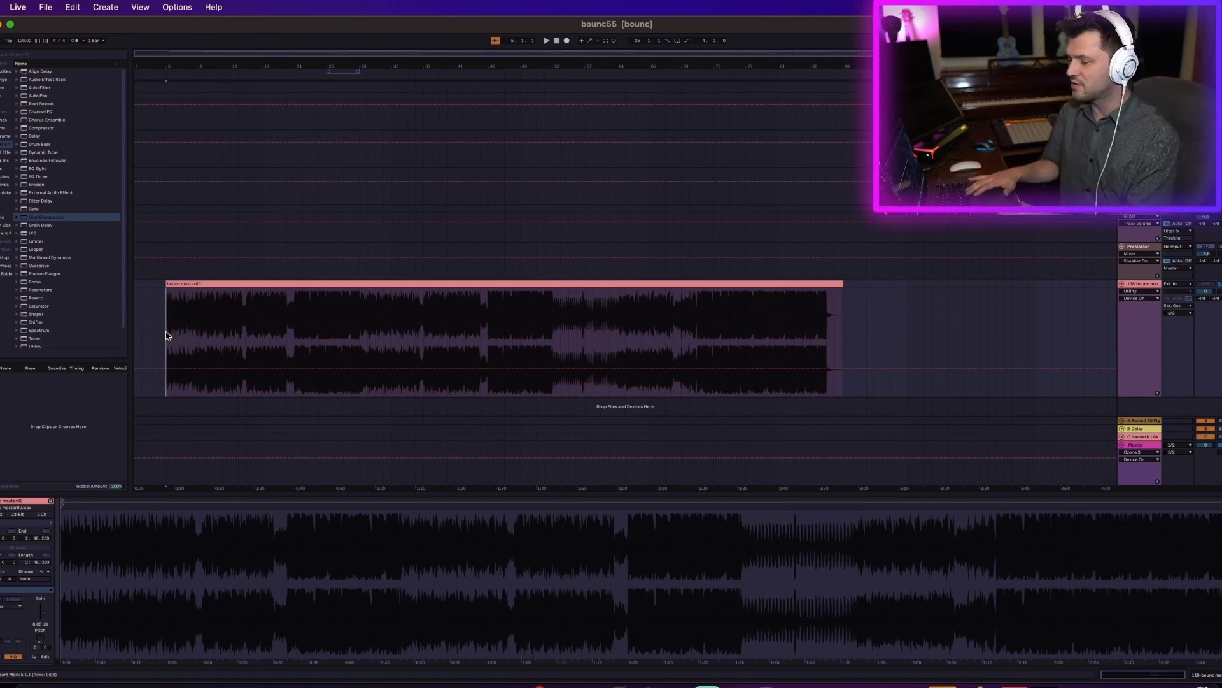
# Play the bounced master audio clip from bar 5.
pyautogui.press('space')
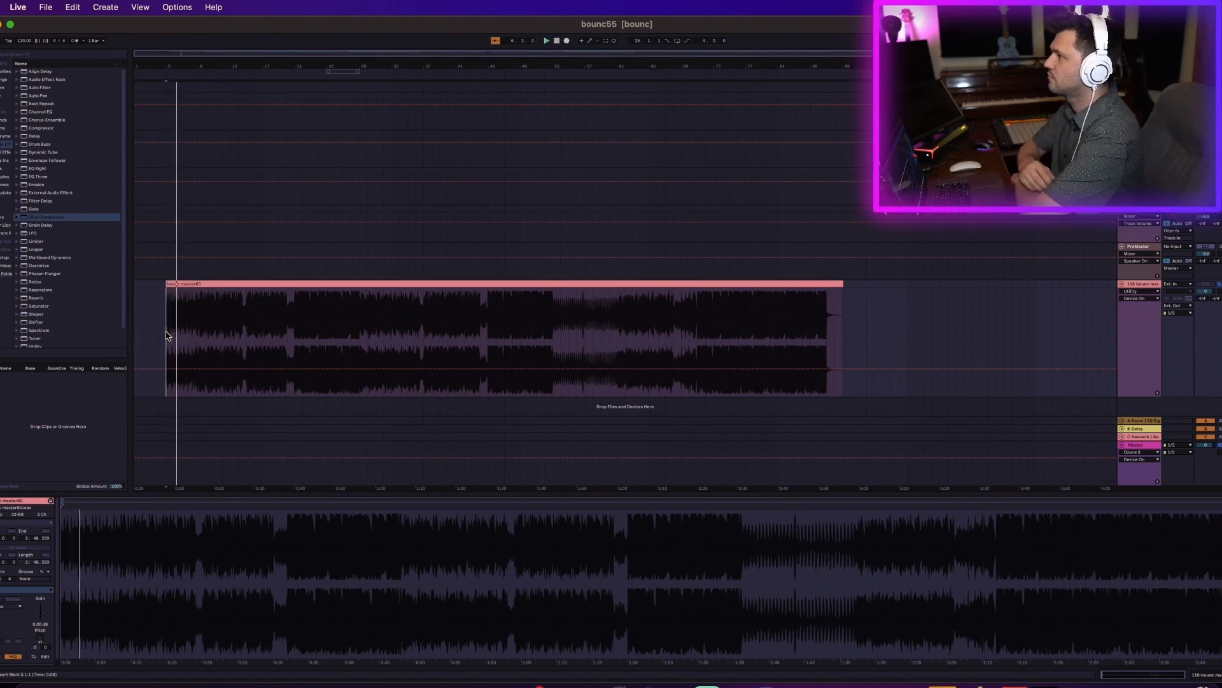